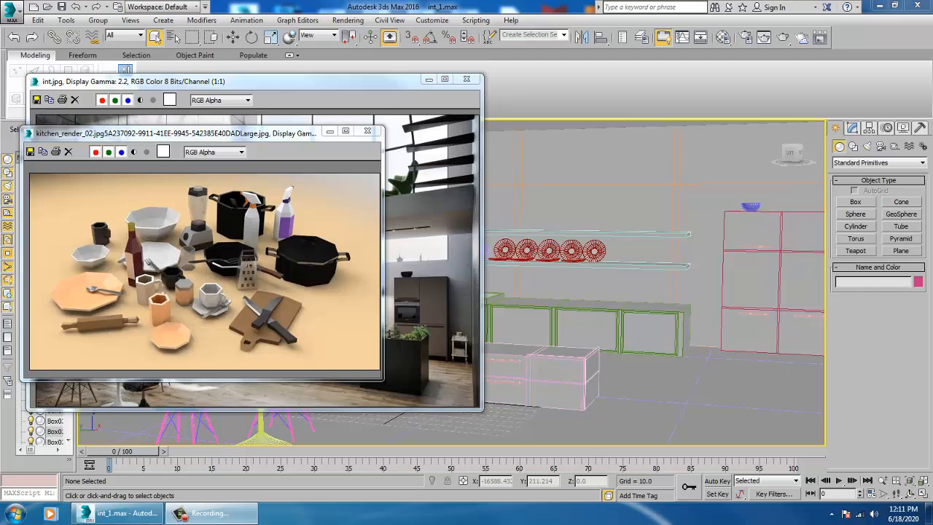
Step: Select the tall cabinet standing beside the wall shelves
middle_click_drag(676, 321, 688, 300, "alt")
left_click(688, 300)
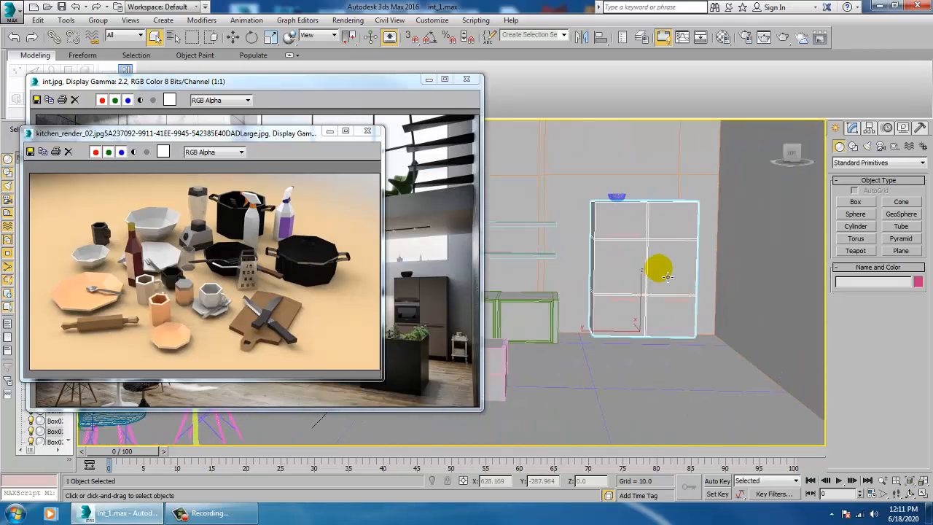
scroll(648, 293, "up", 5)
scroll(636, 315, "up", 2)
scroll(634, 284, "down", 7)
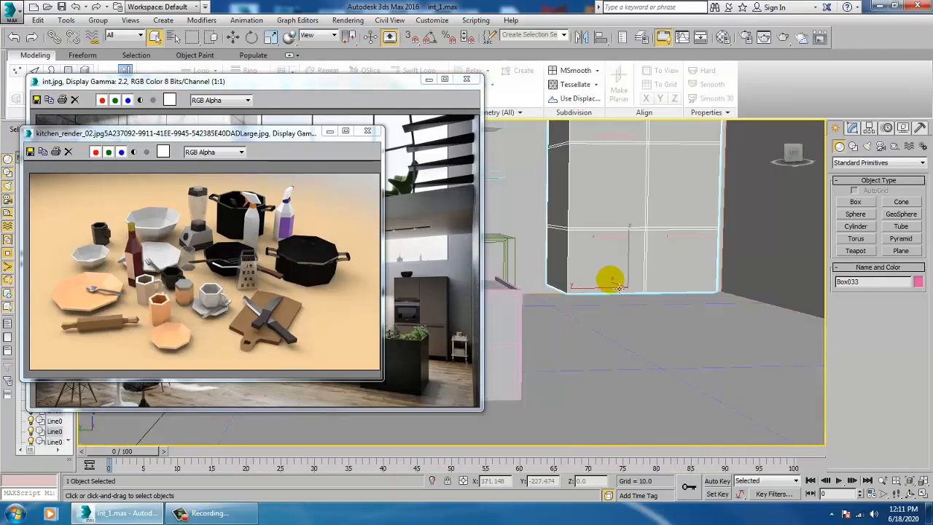
middle_click_drag(617, 285, 632, 293)
Step: Move the kitchen_render_02 reference image slightly over the int.jpg image and look at the kitchenware
left_click(188, 132)
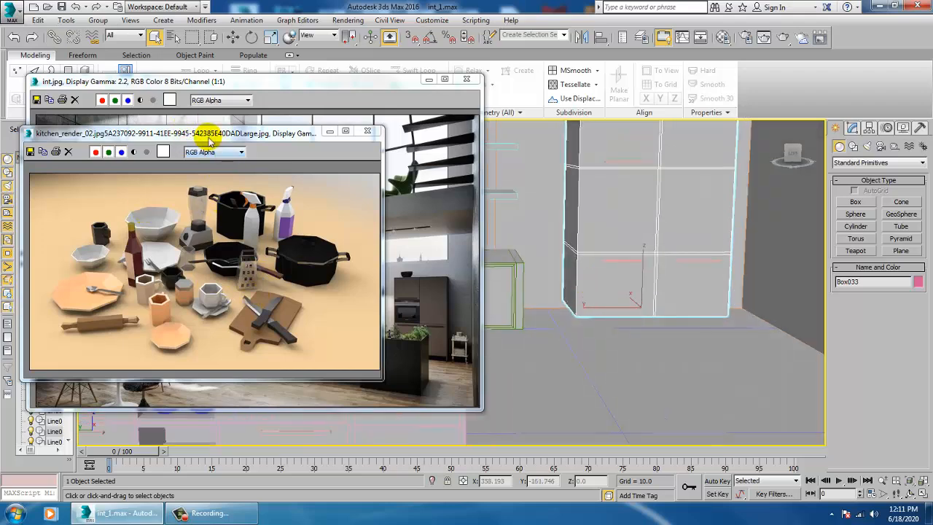
left_click_drag(210, 138, 242, 140)
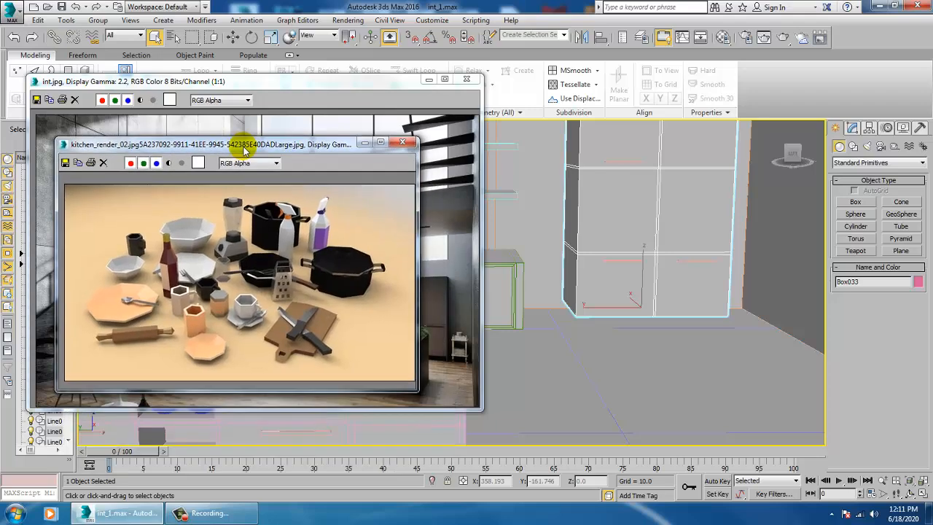
left_click(257, 312)
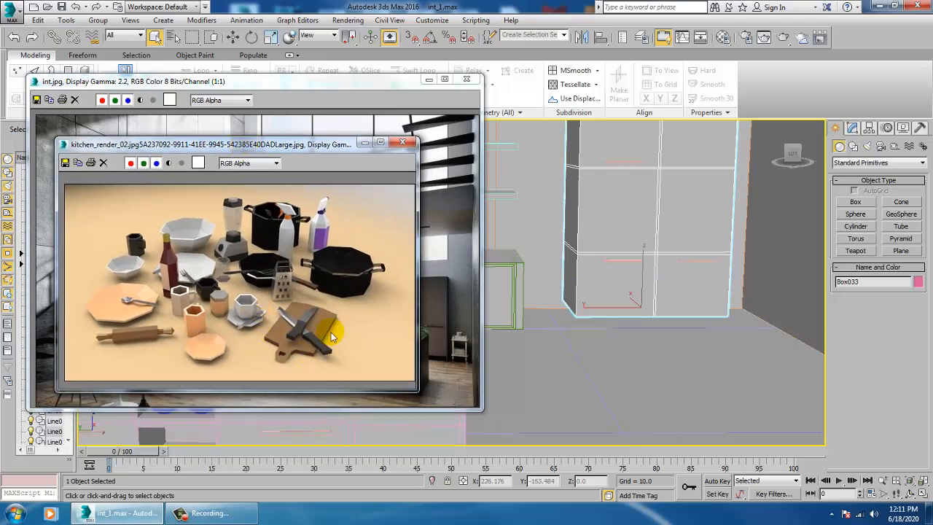
Step: Isolate the selected tall cabinet and bring the int.jpg reference image to the front beside it
mouse_move(684, 274)
middle_mouse_down("alt")
mouse_move(691, 265)
mouse_move(686, 273)
middle_mouse_up("alt")
scroll(656, 287, "up", 3)
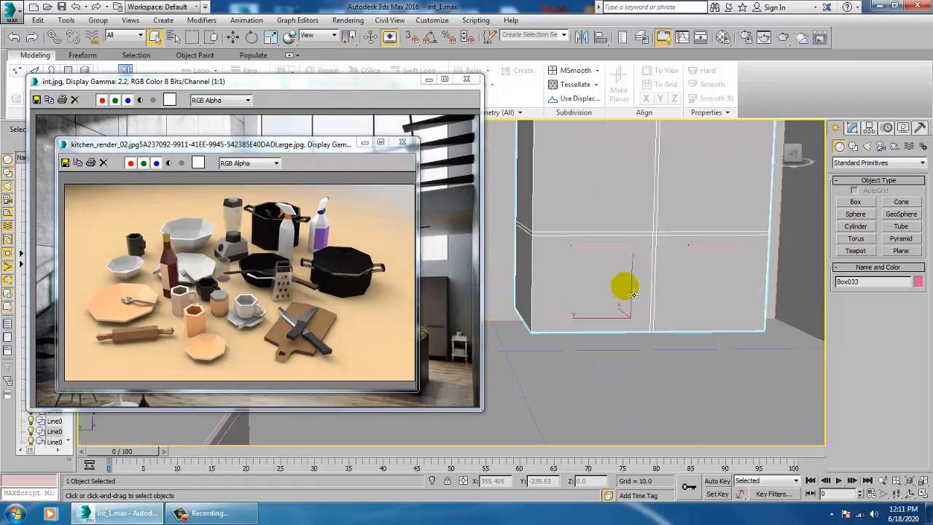
scroll(616, 281, "up", 4)
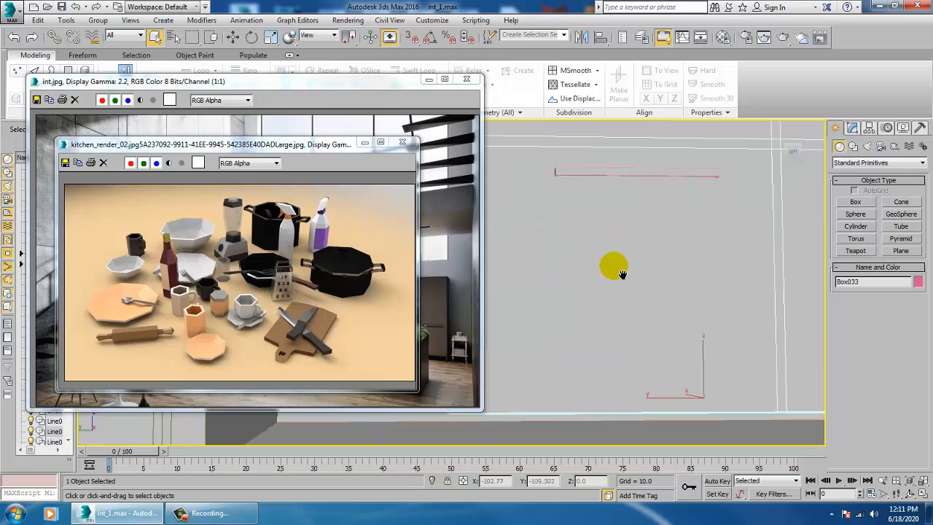
middle_click_drag(621, 274, 652, 260)
key("alt+q")
scroll(634, 264, "down", 5)
scroll(675, 253, "down", 2)
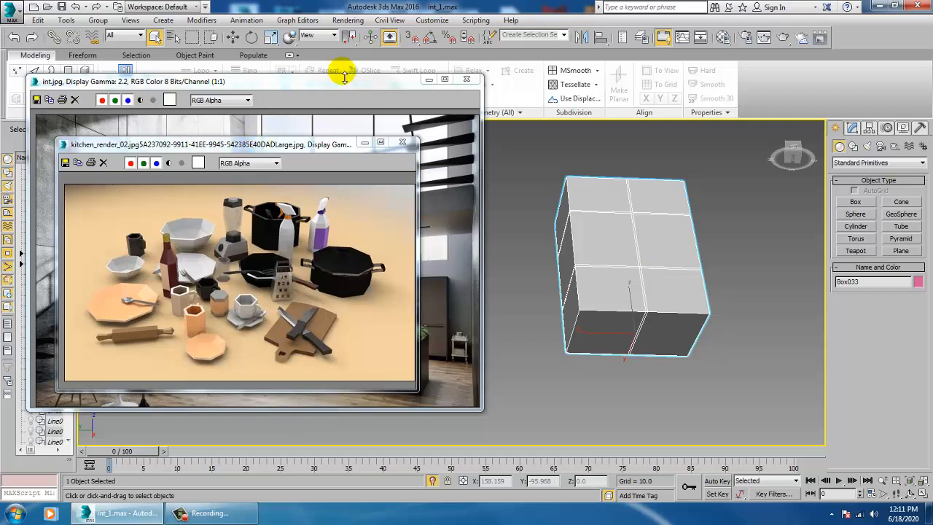
left_click_drag(353, 84, 342, 126)
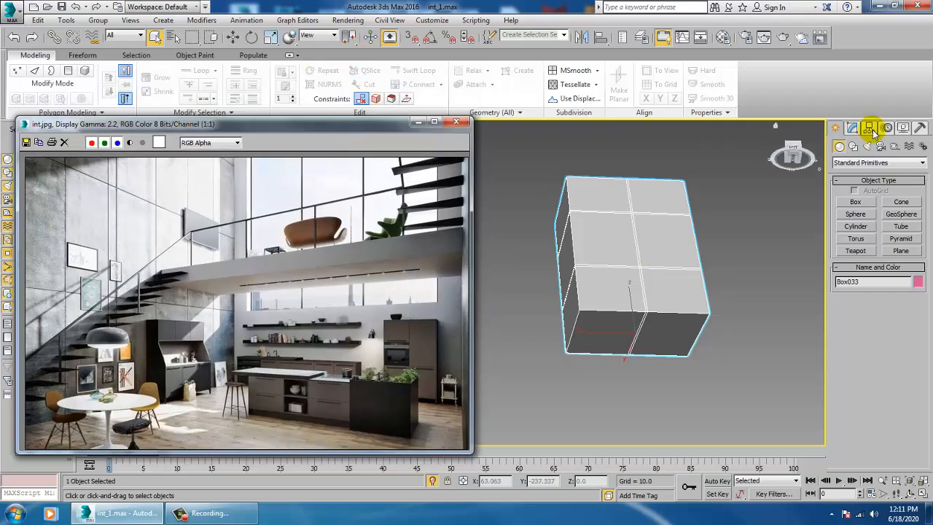
Step: Add edge loops with Swift Loop close to the side, front and back edges of the tall cabinet
left_click(852, 128)
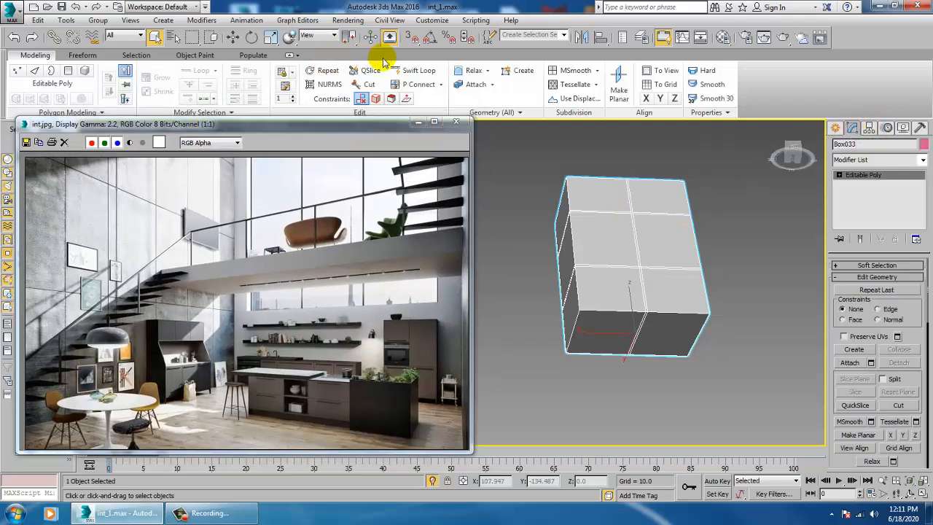
left_click(403, 70)
scroll(618, 267, "up", 5)
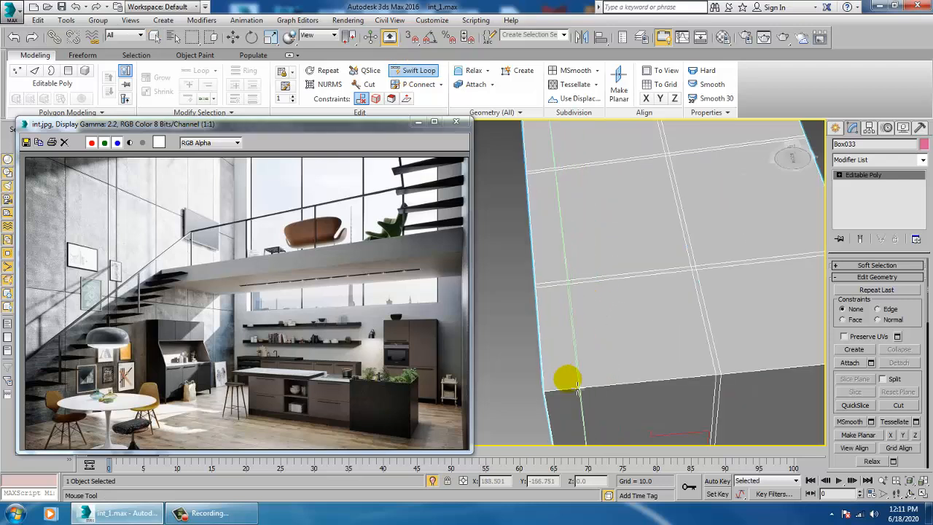
middle_click_drag(753, 352, 621, 350)
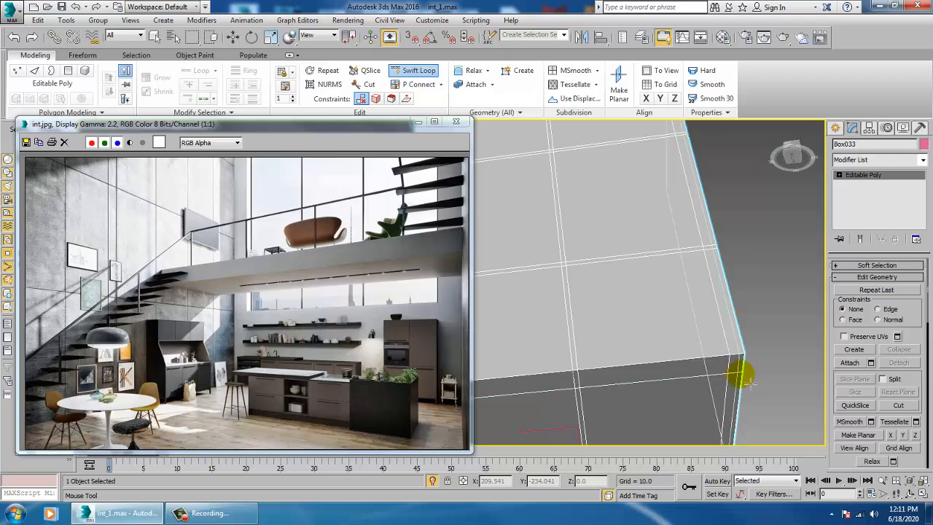
middle_click_drag(739, 370, 740, 285, "alt")
right_click(721, 332)
Step: Bevel the small corner polygons on the cabinet's underside into tapered legs with height 10.0 and outline -1.0
key("4")
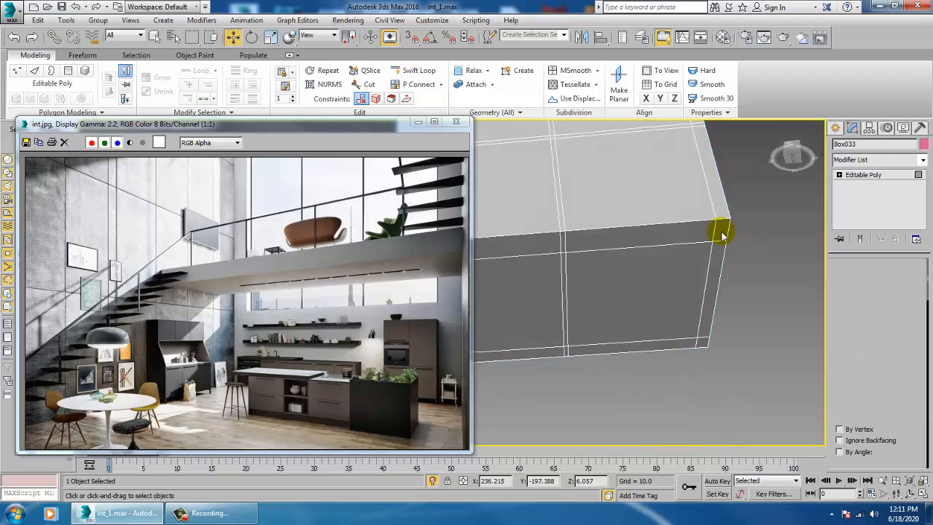
left_click(722, 235)
left_click(701, 343, "ctrl")
middle_click_drag(620, 309, 773, 321)
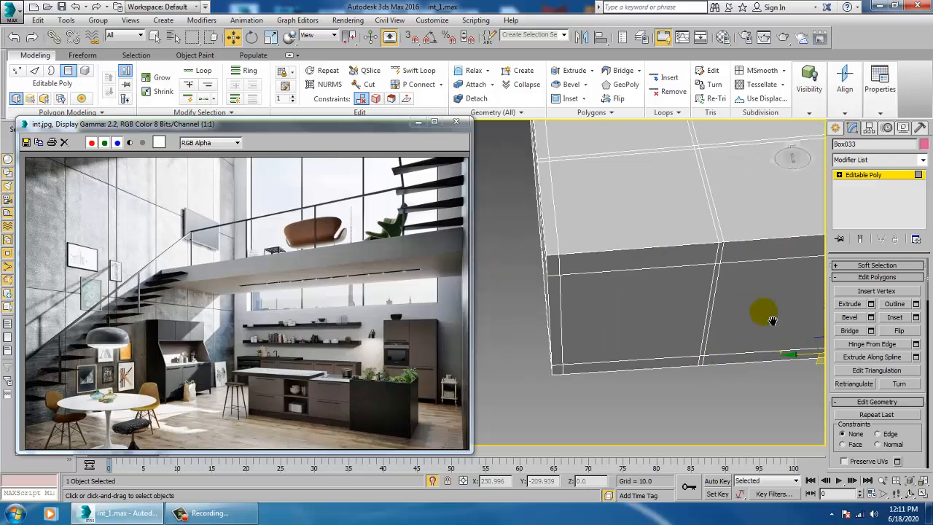
left_click(560, 370, "ctrl")
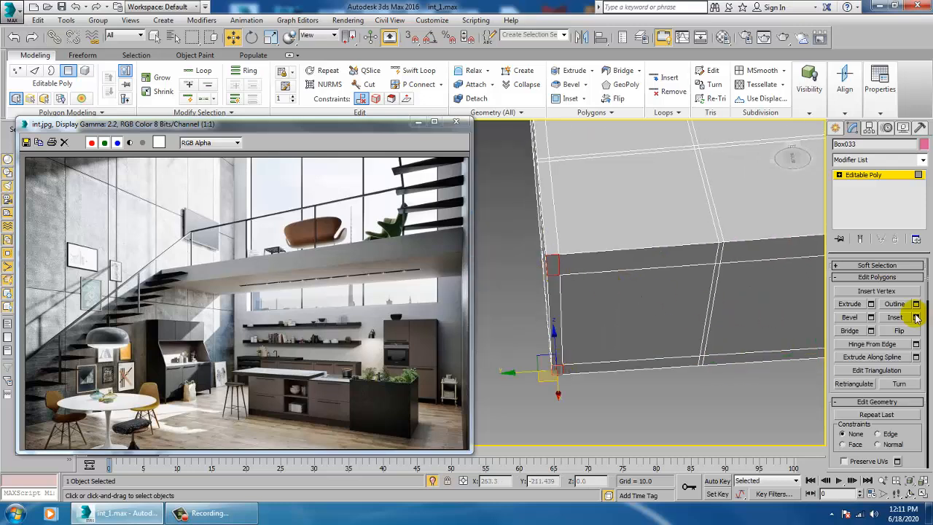
left_click(871, 317)
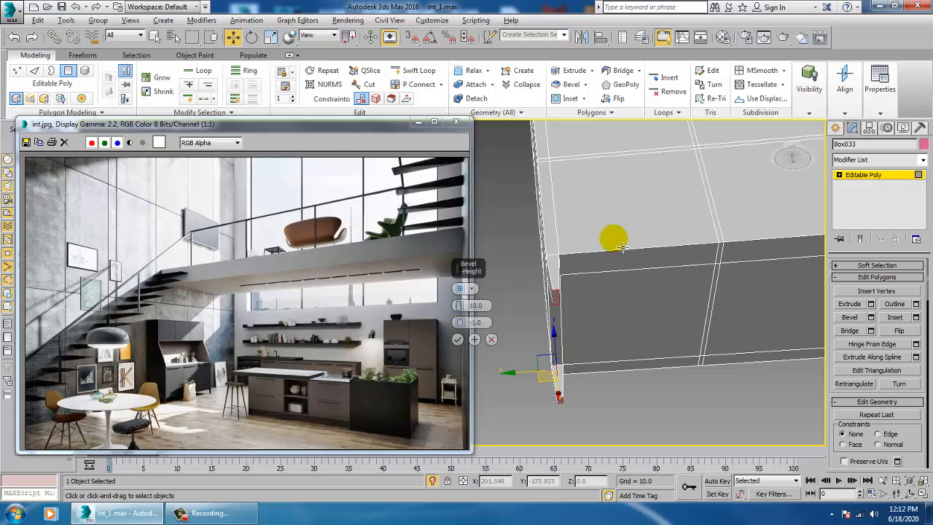
middle_click_drag(615, 236, 619, 292, "alt")
left_click(457, 340)
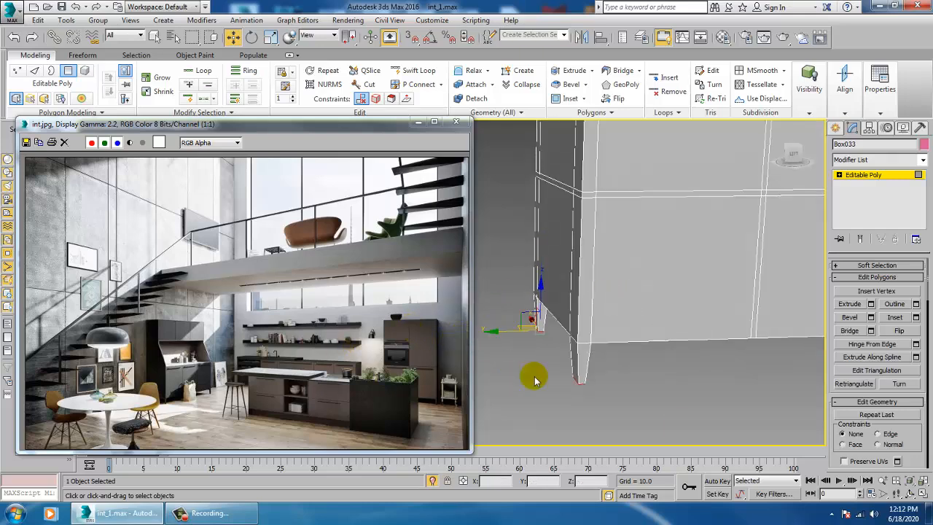
Step: End the isolation to show the whole room and leave polygon editing on the cabinet
right_click(682, 377)
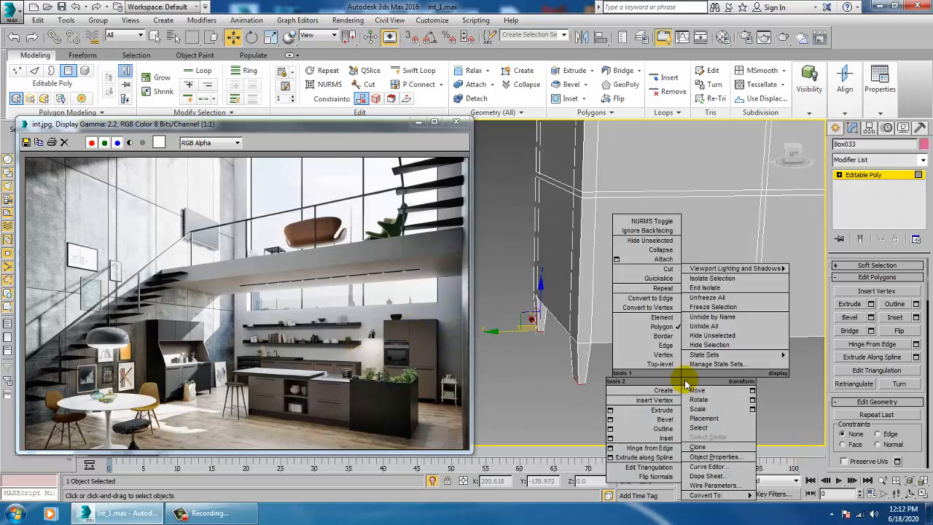
left_click(705, 288)
middle_click_drag(647, 334, 645, 356, "alt")
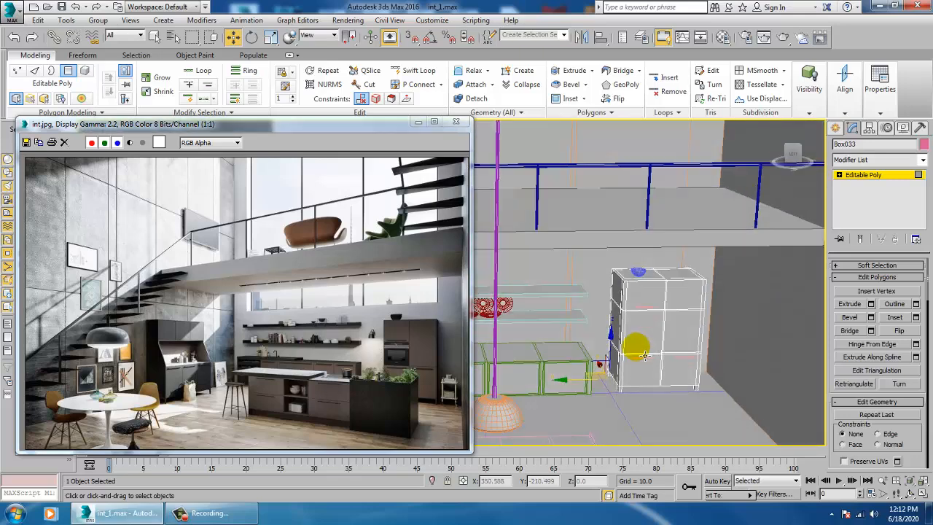
left_click(864, 176)
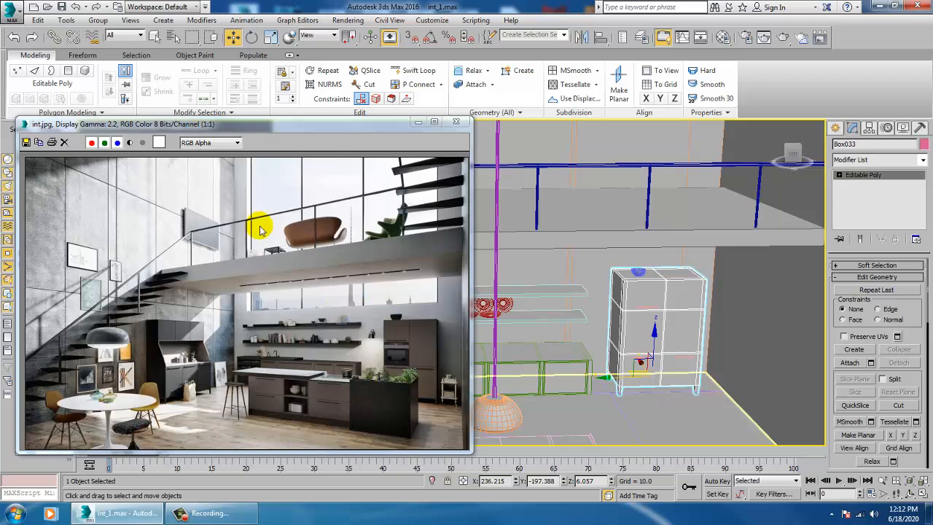
Step: Bring the kitchen_render_02 reference image to the front and select the long counter below the wall shelves
left_click_drag(357, 126, 271, 203)
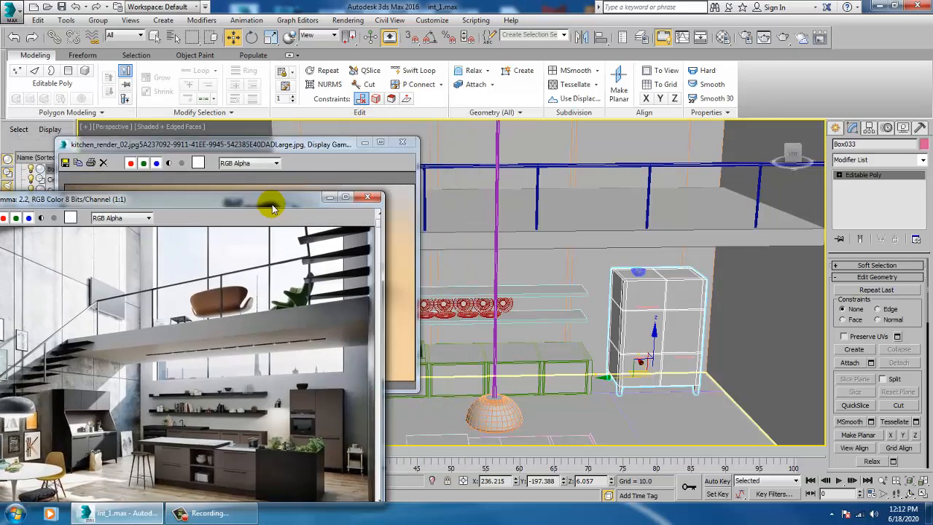
left_click(317, 142)
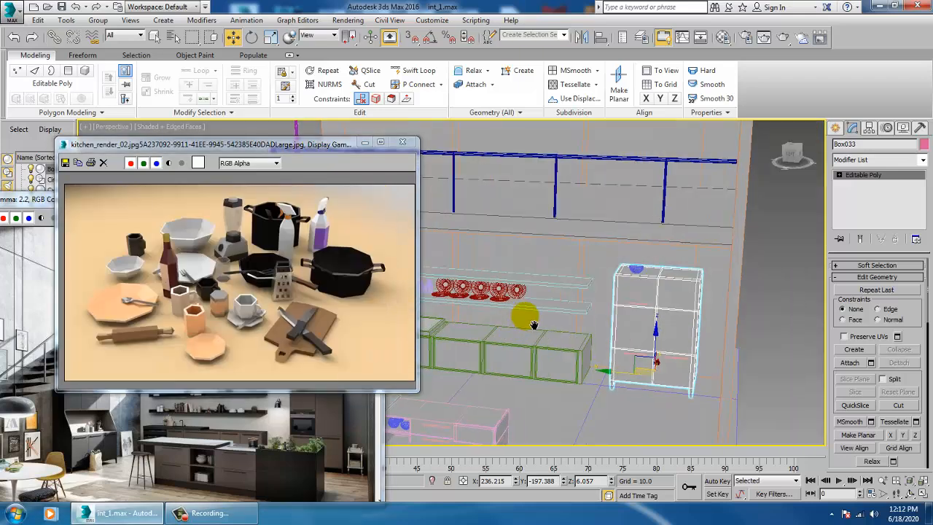
left_click(519, 321)
scroll(536, 306, "up", 5)
middle_click_drag(516, 381, 645, 437)
scroll(565, 349, "up", 3)
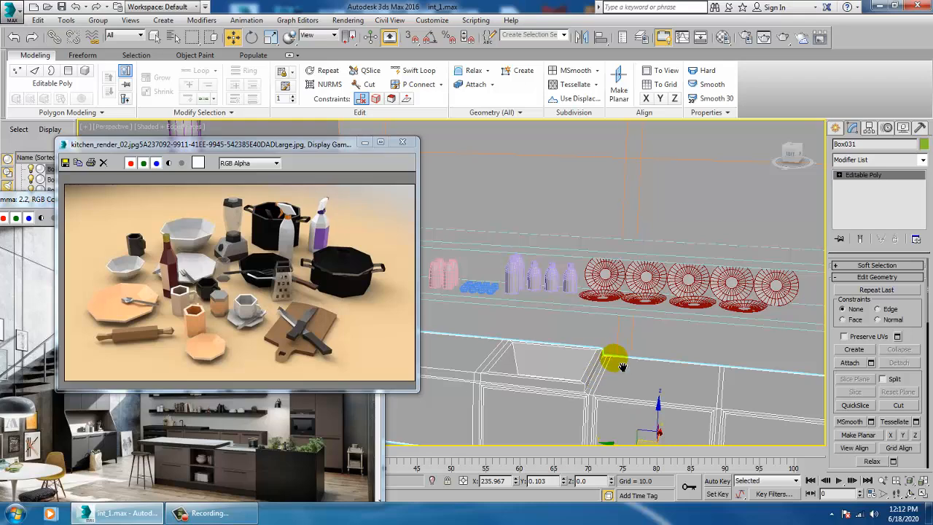
middle_click_drag(661, 367, 638, 353)
scroll(686, 367, "up", 3)
middle_click_drag(690, 368, 579, 314)
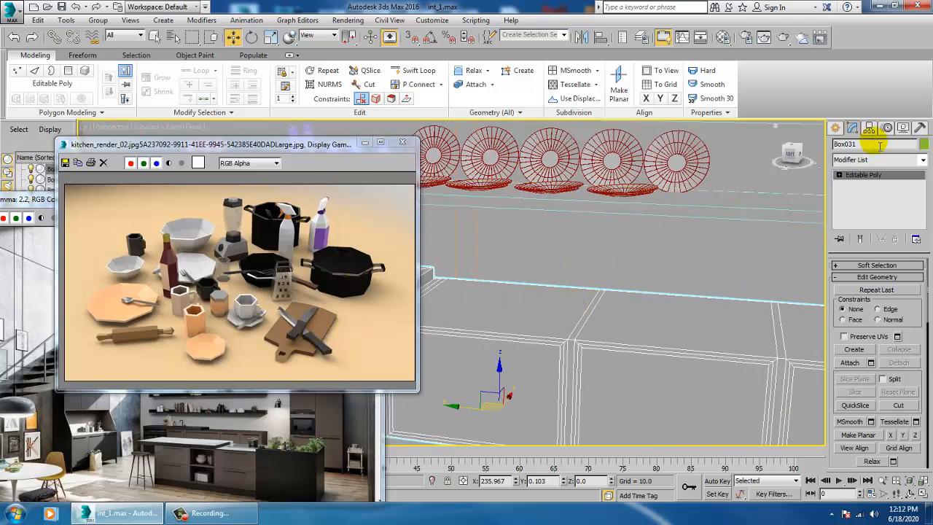
Step: Create a cylinder with AutoGrid on the countertop beside the sink, about 9.2 in radius and 9.1 high
left_click(836, 128)
left_click(860, 229)
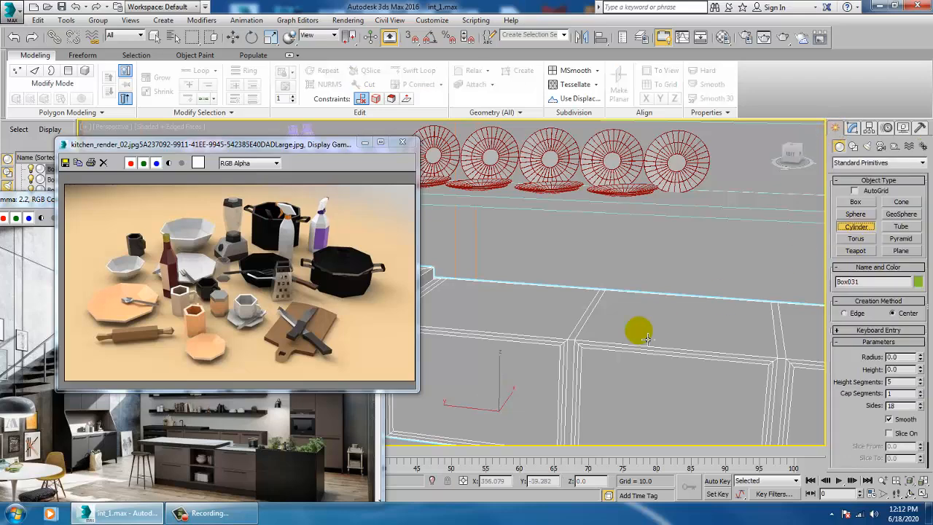
middle_click_drag(493, 309, 582, 322, "alt")
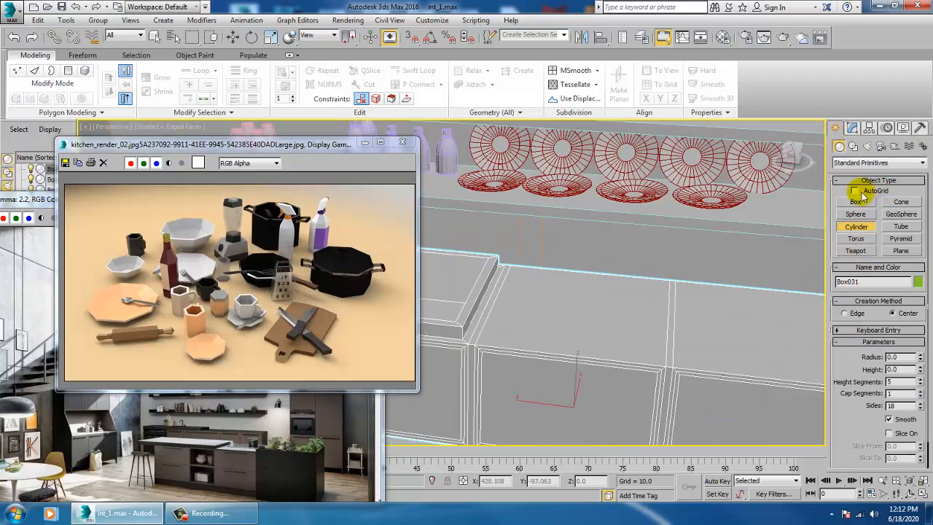
left_click(855, 191)
left_click_drag(596, 314, 628, 337)
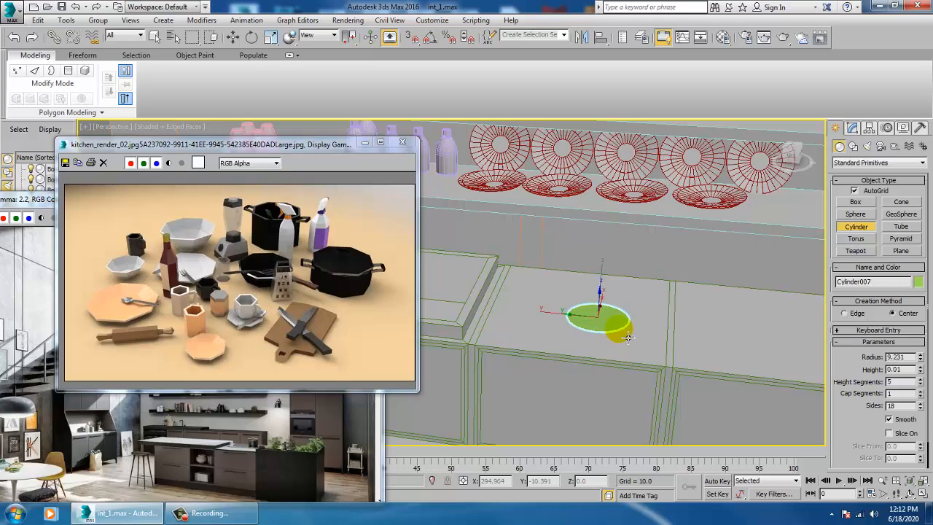
left_click(624, 315)
key("w")
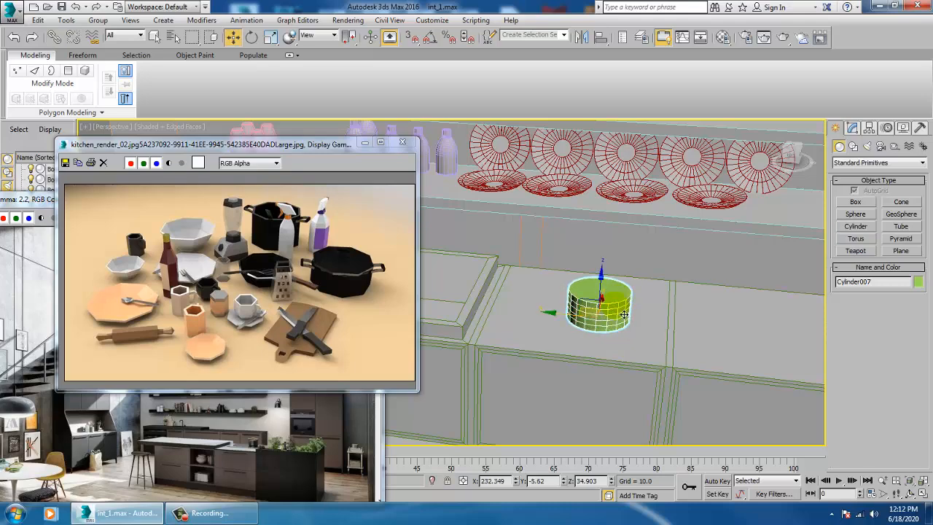
Step: Set the cylinder to radius 10.154, height 7.268, 3 height segments and 24 sides
key("z")
scroll(629, 297, "down", 2)
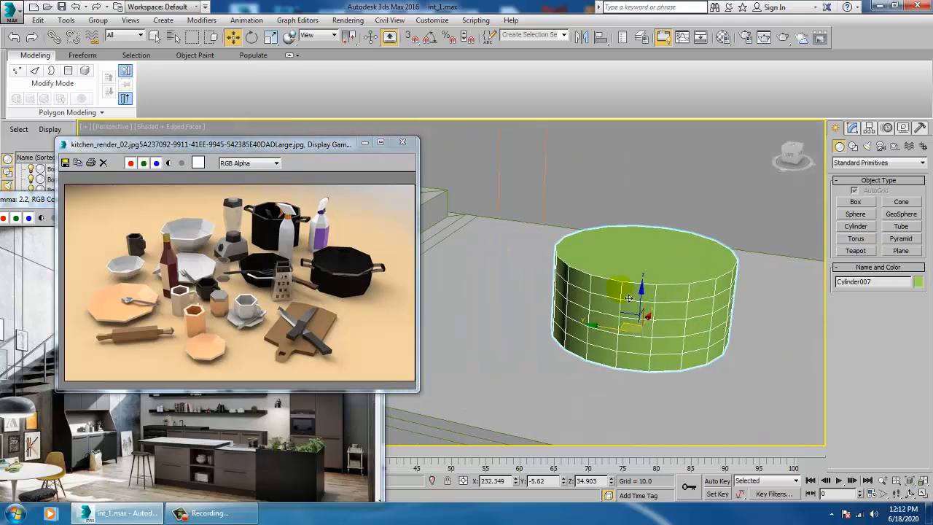
left_click(852, 128)
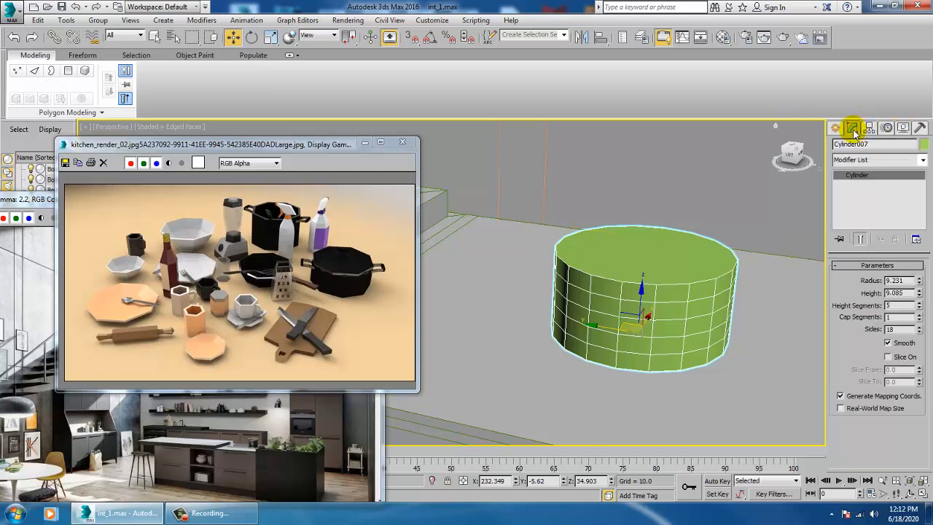
left_click_drag(921, 330, 921, 318)
left_click(920, 309)
left_click(920, 309)
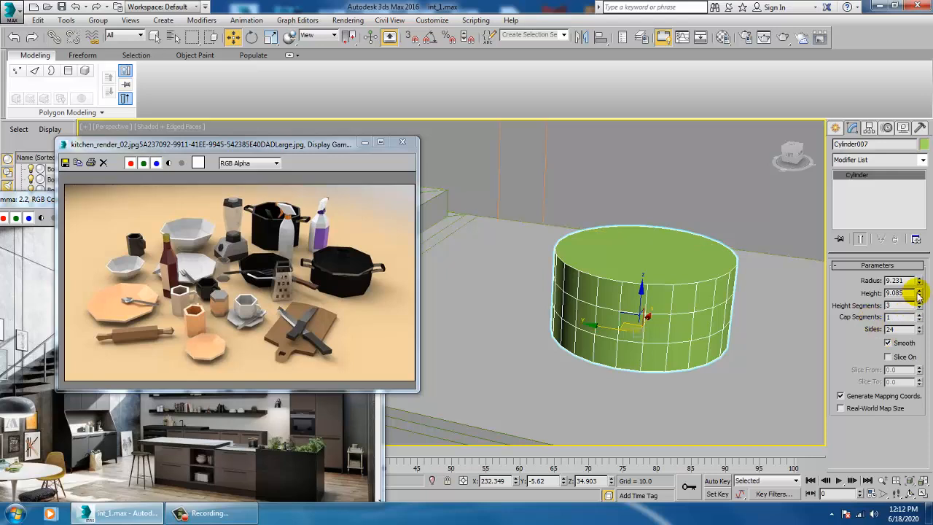
left_click_drag(919, 296, 919, 267)
Step: Convert the cylinder to an Editable Poly
right_click(704, 285)
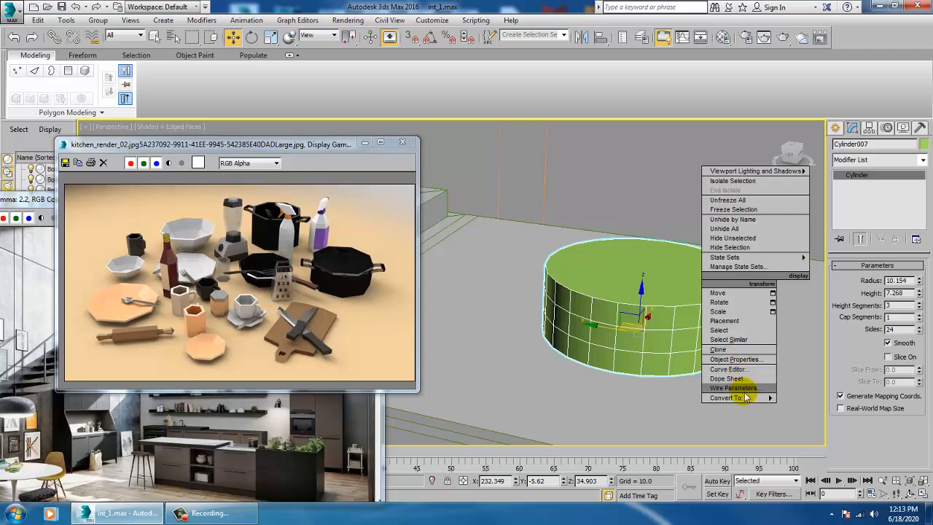
mouse_move(729, 397)
left_click(838, 416)
Step: Select the ring of edges around the top rim of the cylinder
key("2")
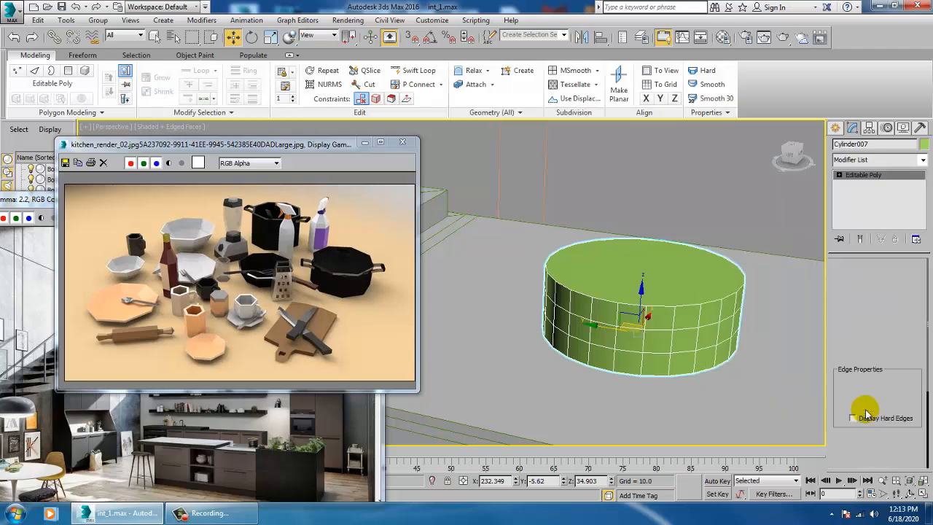
key("alt+w")
middle_click(715, 198)
key("alt+w")
middle_click_drag(686, 211, 675, 221)
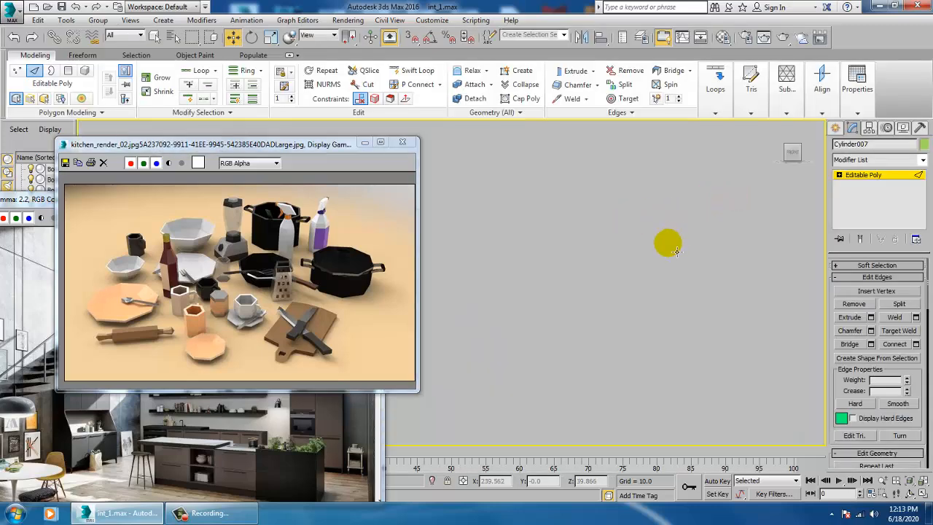
scroll(660, 255, "down", 5)
scroll(660, 258, "up", 7)
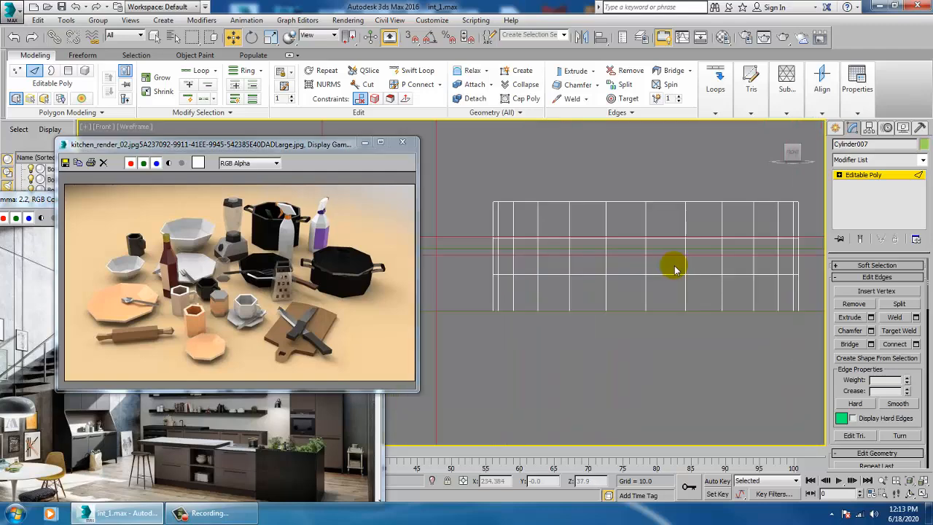
middle_click_drag(675, 268, 654, 306)
left_click_drag(443, 211, 838, 248)
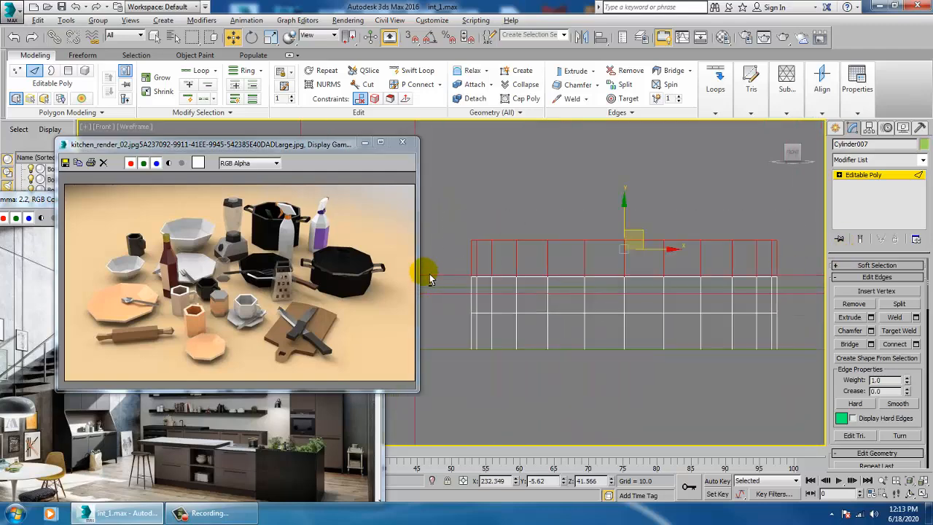
key("alt+w")
key("alt+w")
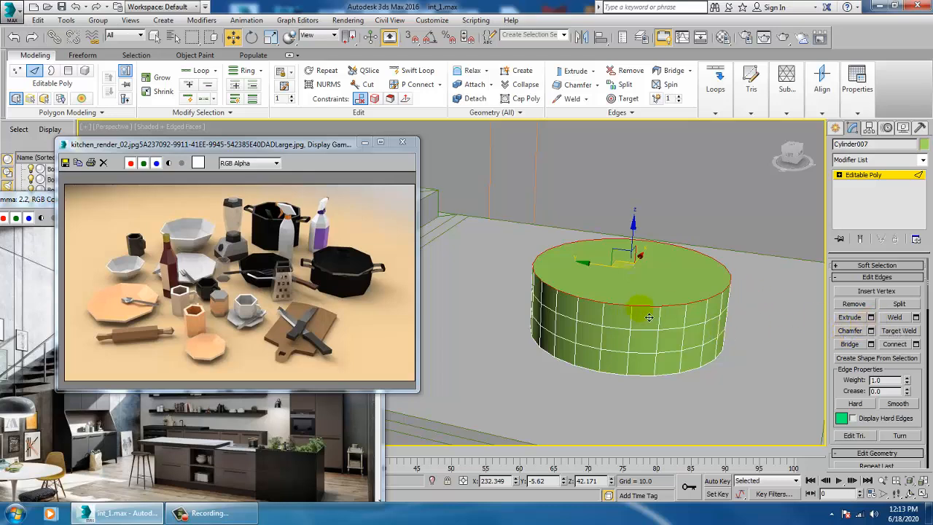
Step: Inset the cylinder's top polygon by 0.353 to form the pot's rim
key("4")
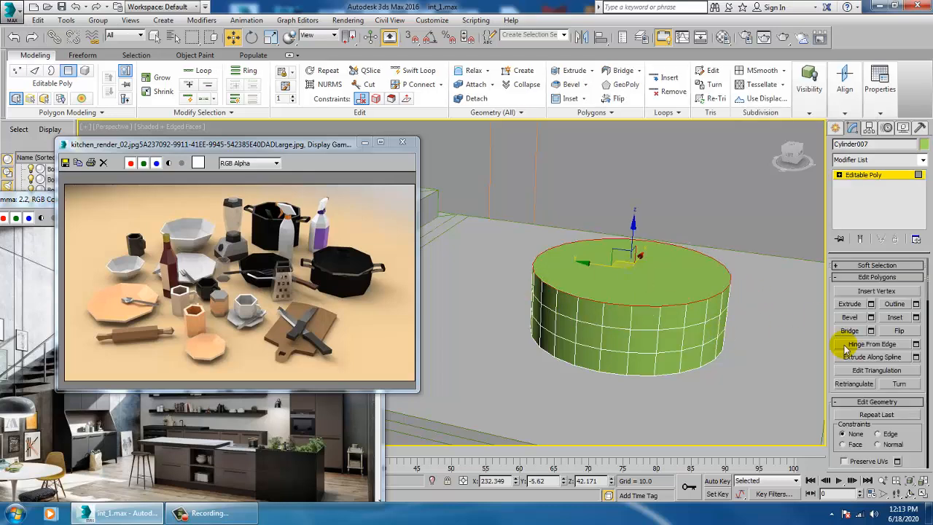
left_click(628, 267)
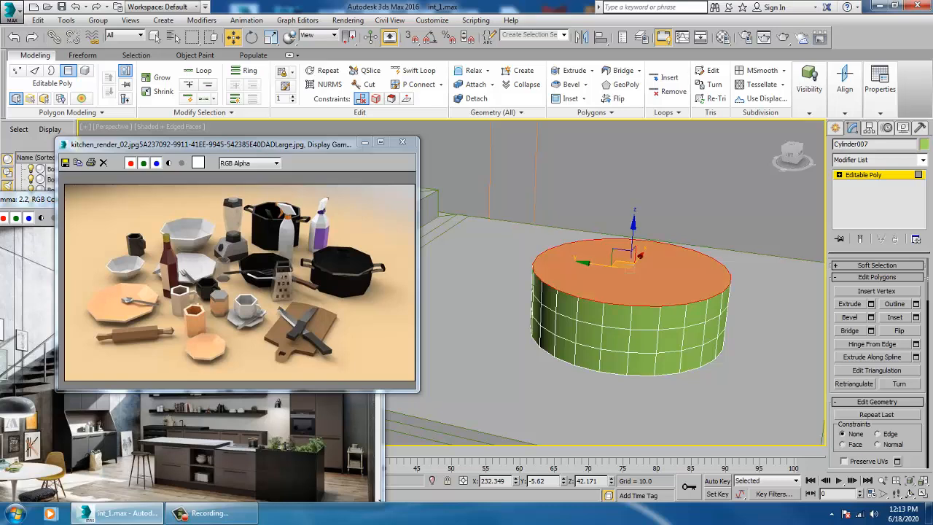
left_click(916, 317)
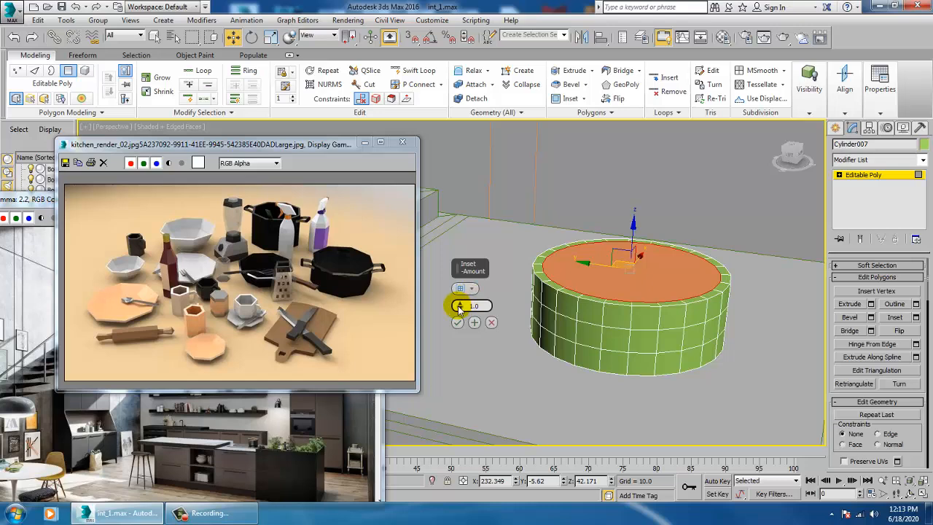
left_click_drag(462, 306, 462, 312)
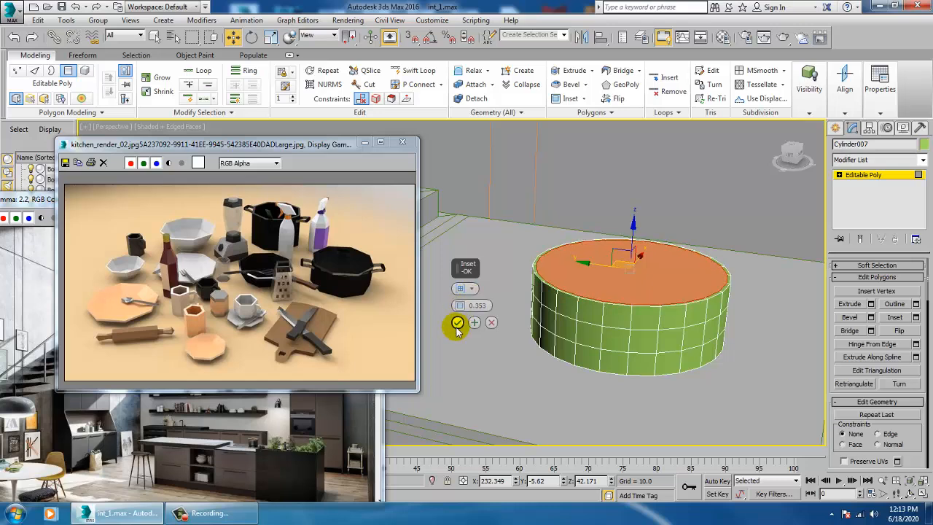
left_click(457, 323)
Step: Extrude the inset top polygon by -7.086 to hollow out the pot, and leave polygon editing
left_click(871, 304)
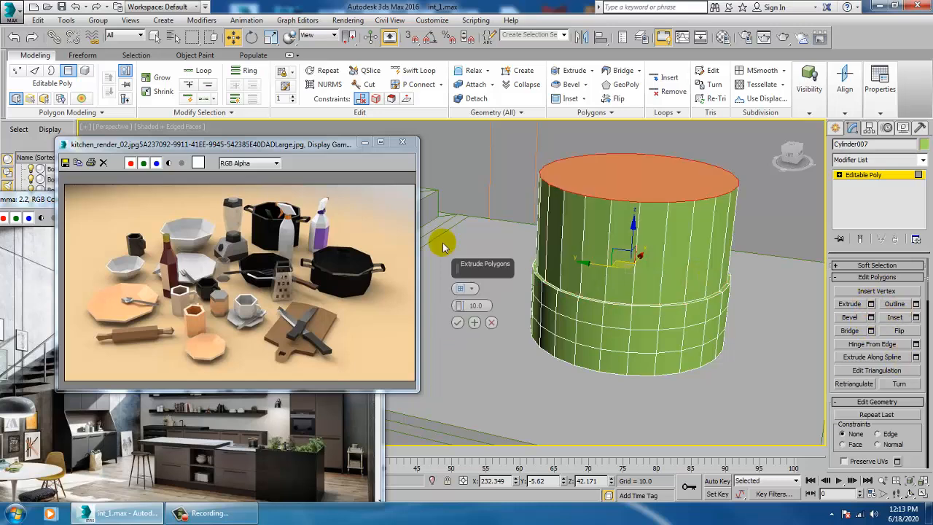
mouse_move(453, 307)
left_mouse_down()
mouse_move(483, 394)
mouse_move(483, 358)
left_mouse_up()
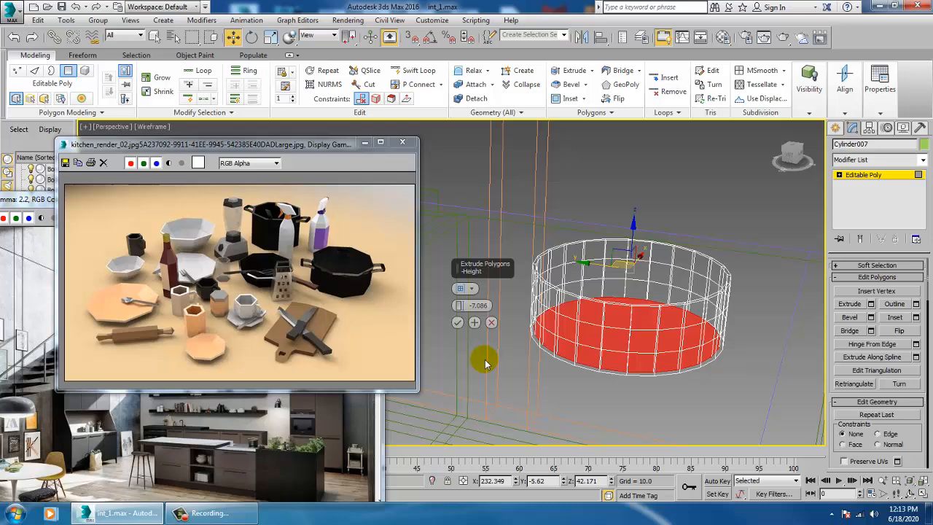
left_click(457, 322)
middle_click_drag(716, 290, 680, 267, "alt")
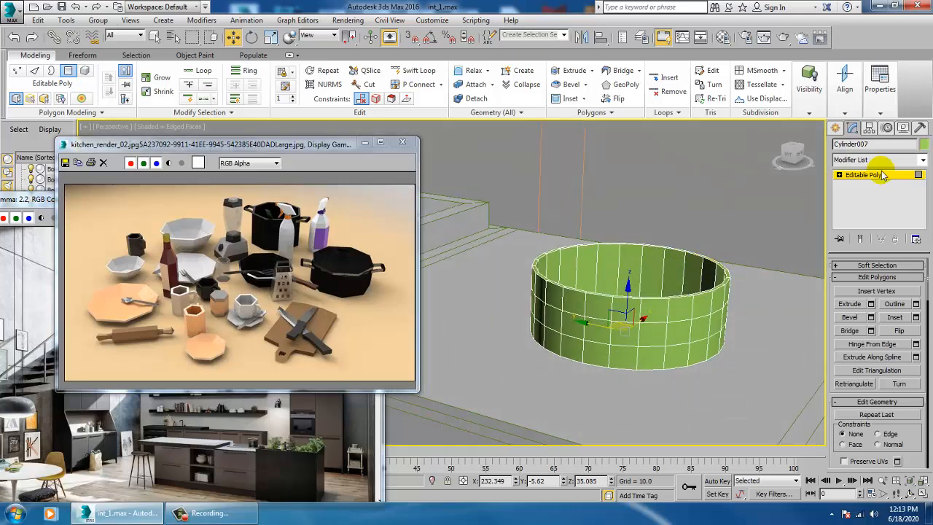
left_click(875, 177)
middle_click_drag(751, 226, 731, 231, "alt")
scroll(700, 240, "up", 3)
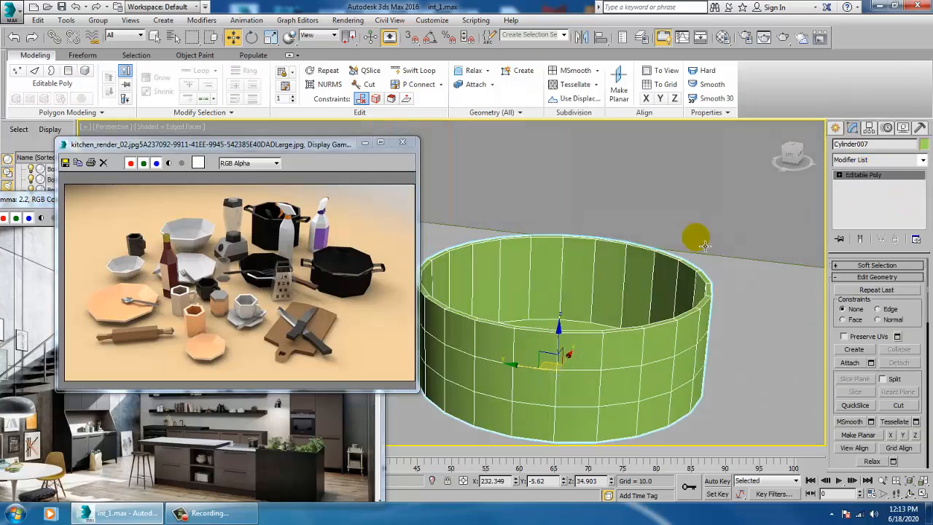
middle_click_drag(679, 284, 716, 201)
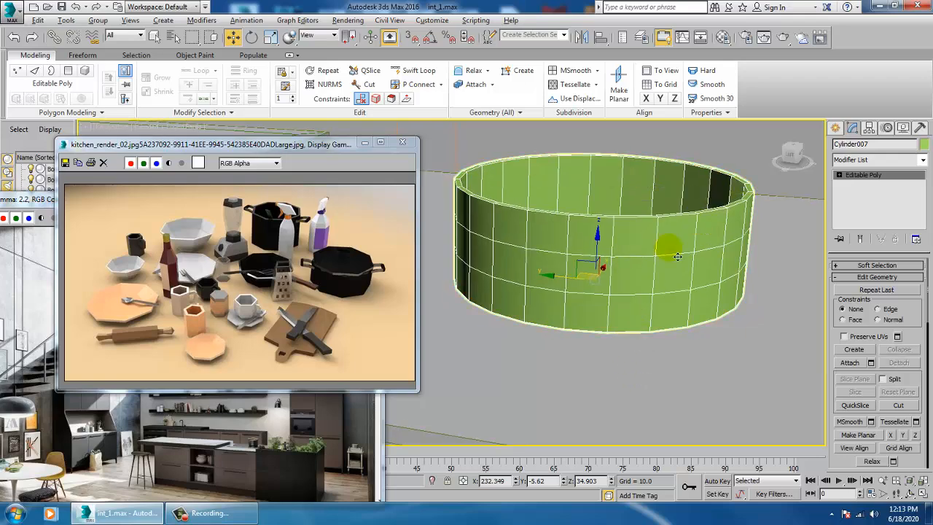
middle_click_drag(663, 246, 640, 282, "alt")
scroll(635, 258, "up", 4)
scroll(624, 246, "down", 2)
scroll(639, 283, "down", 5)
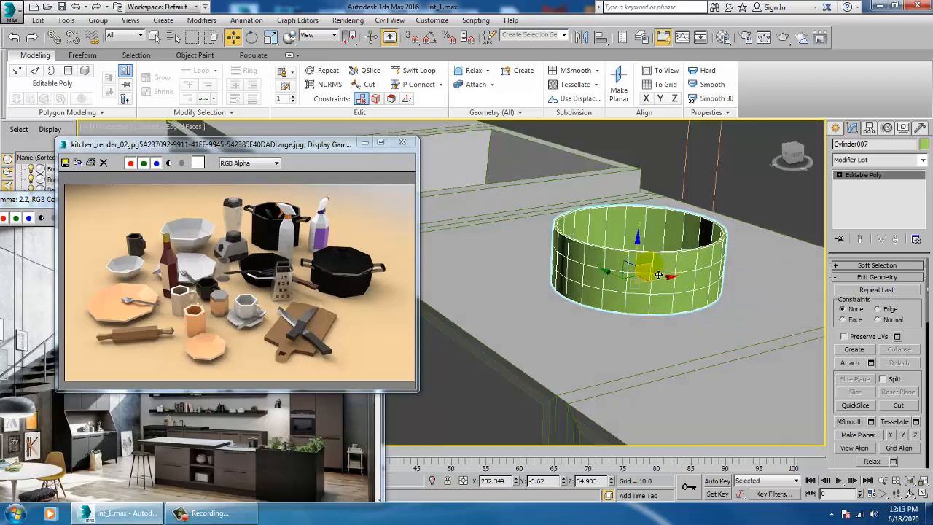
Step: Draw an open three-segment, U-shaped line for a handle in the wireframe Top view, starting and ending on the pot's outer edge
left_click(836, 127)
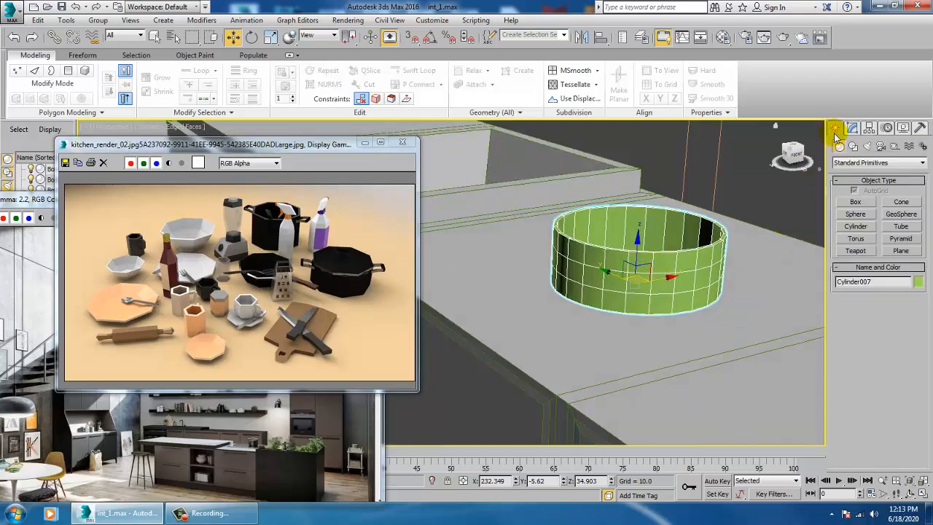
left_click(853, 146)
left_click(856, 211)
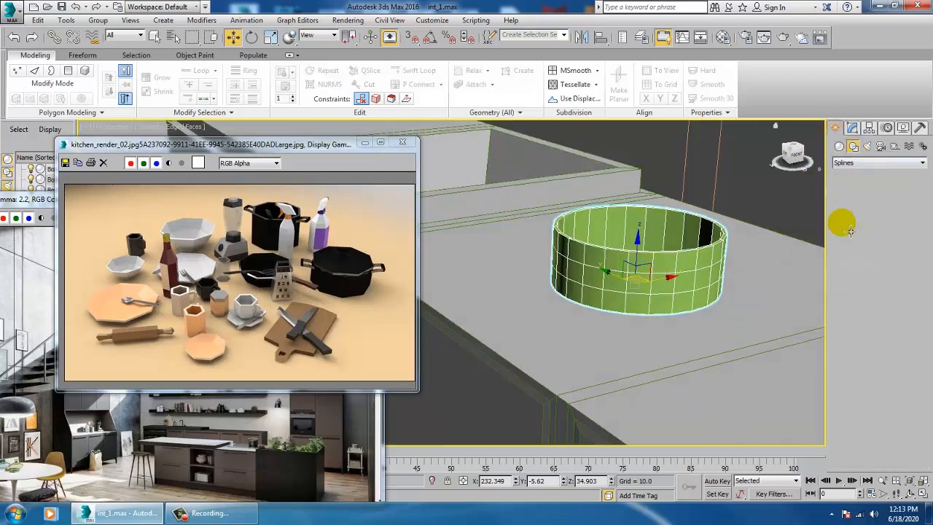
key("alt+w")
right_click(441, 251)
key("alt+w")
scroll(511, 252, "down", 4)
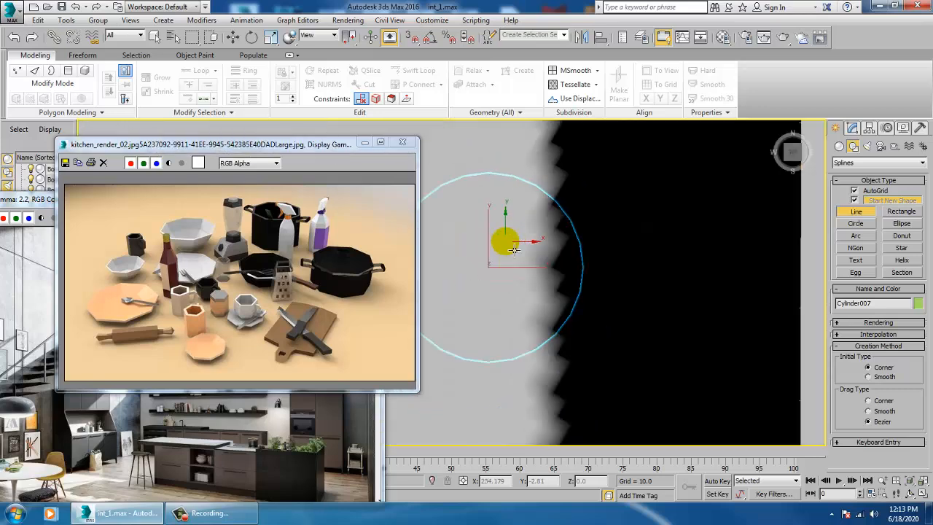
key("F3")
middle_click_drag(516, 252, 551, 231)
scroll(516, 299, "up", 2)
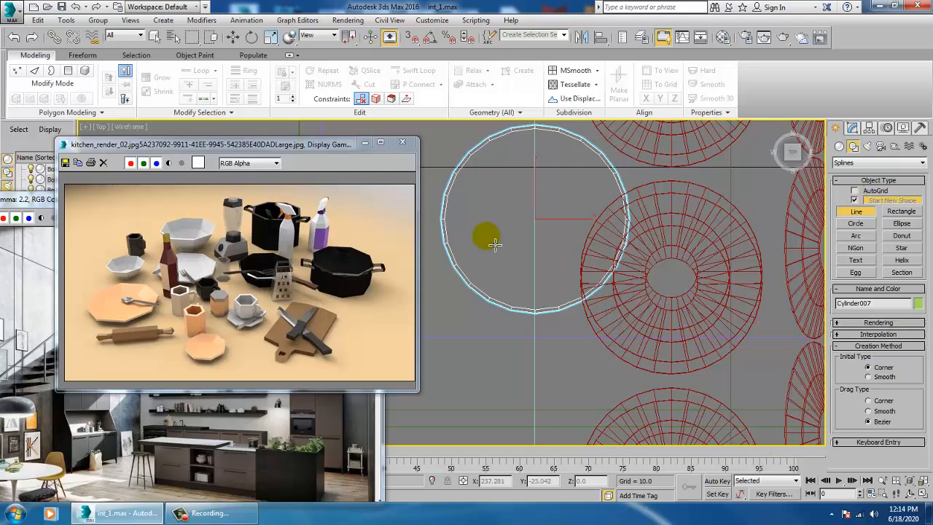
left_click(508, 307)
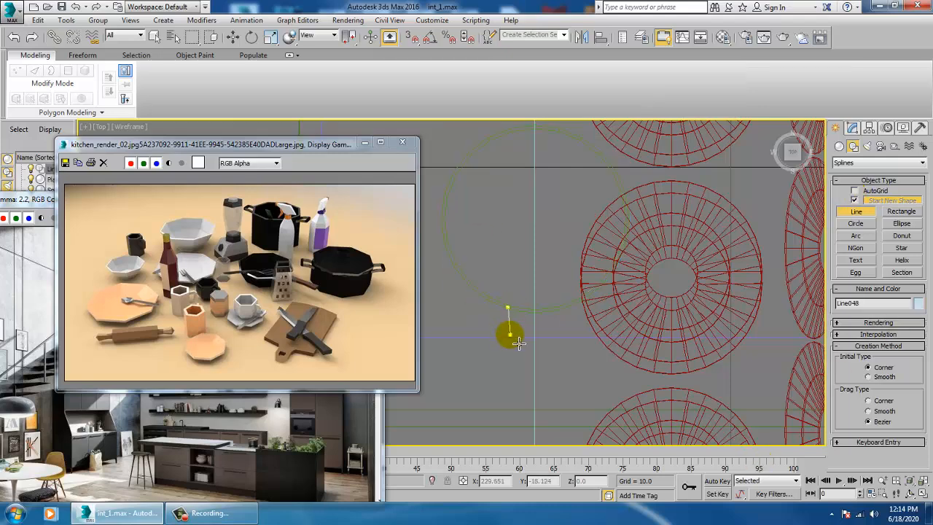
left_click(508, 336)
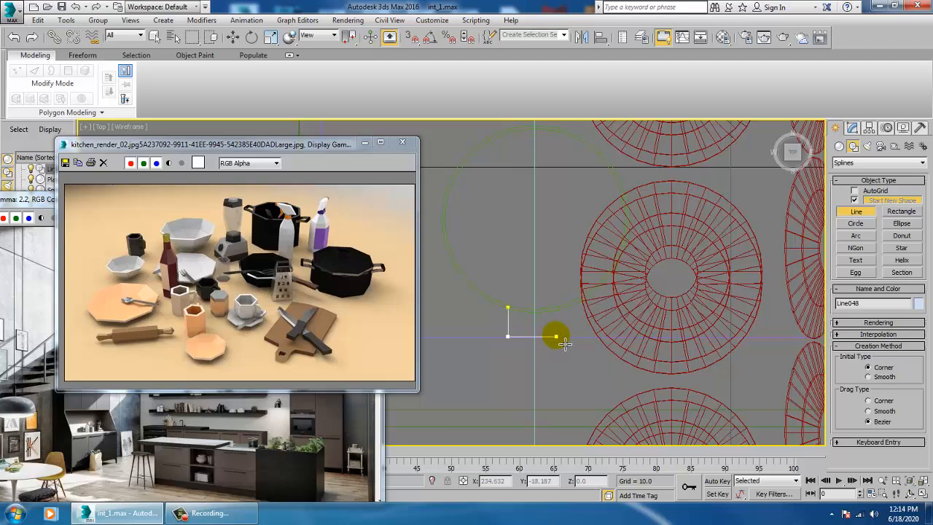
left_click(569, 340)
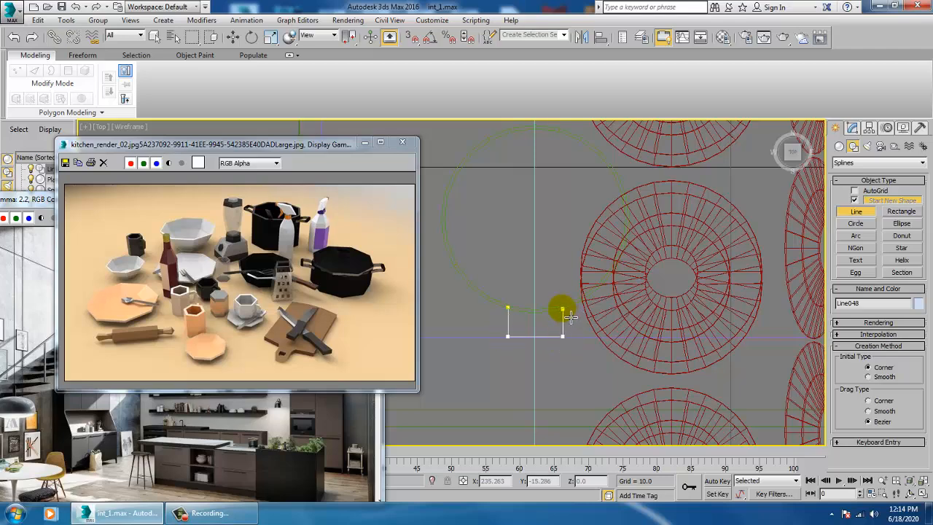
left_click(562, 309)
right_click(572, 311)
Step: Fillet the two outer corner vertices of the handle line
key("w")
key("1")
left_click_drag(616, 342, 616, 340)
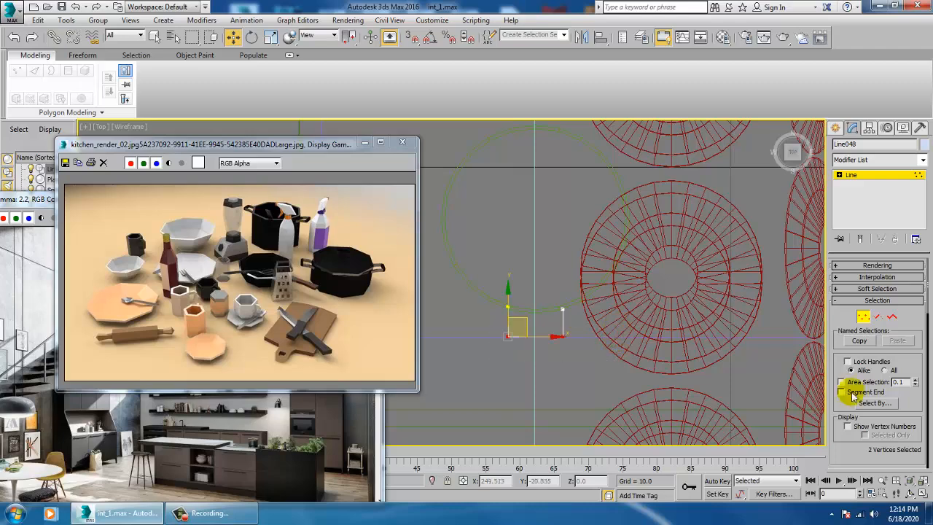
scroll(846, 430, "down", 10)
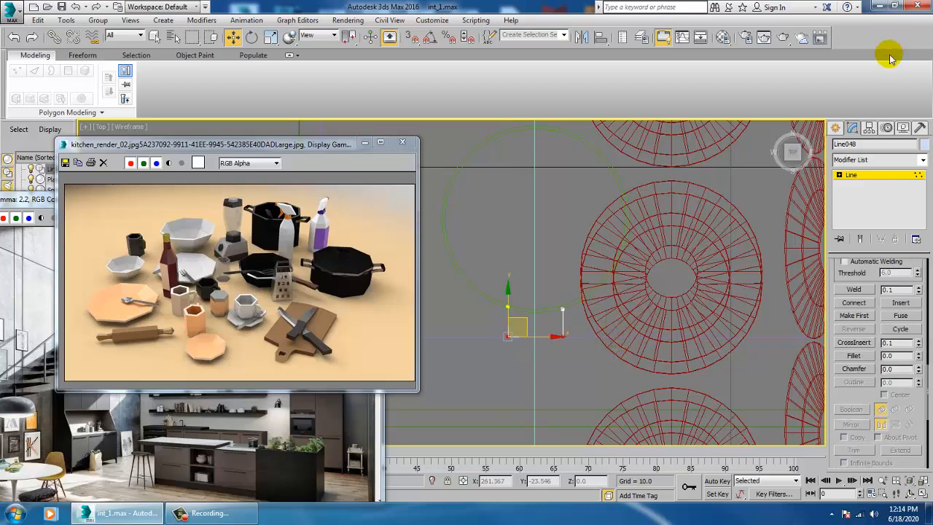
left_click(865, 359)
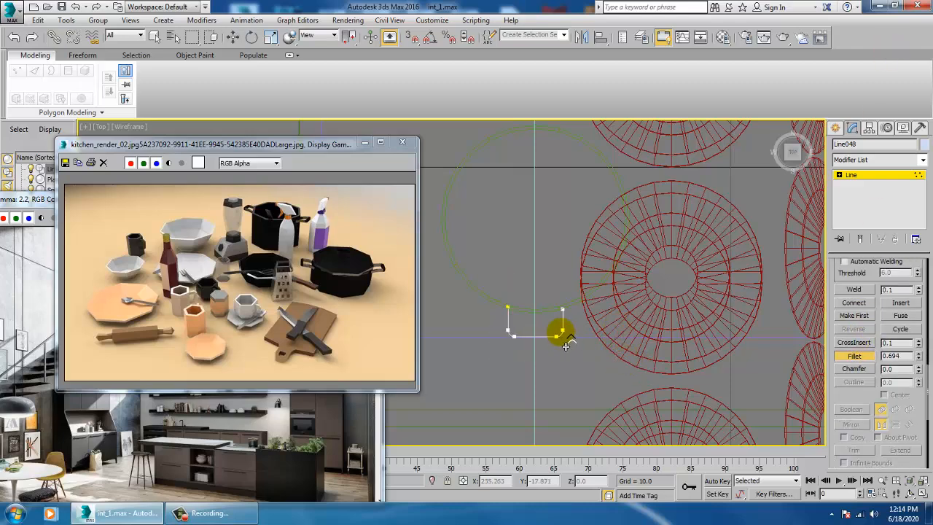
left_click_drag(560, 330, 561, 330)
key("w")
Step: Leave vertex editing and raise the handle line in the Perspective view to about Z 43.018, near the pot's rim
key("alt+w")
left_click(642, 365)
key("alt+w")
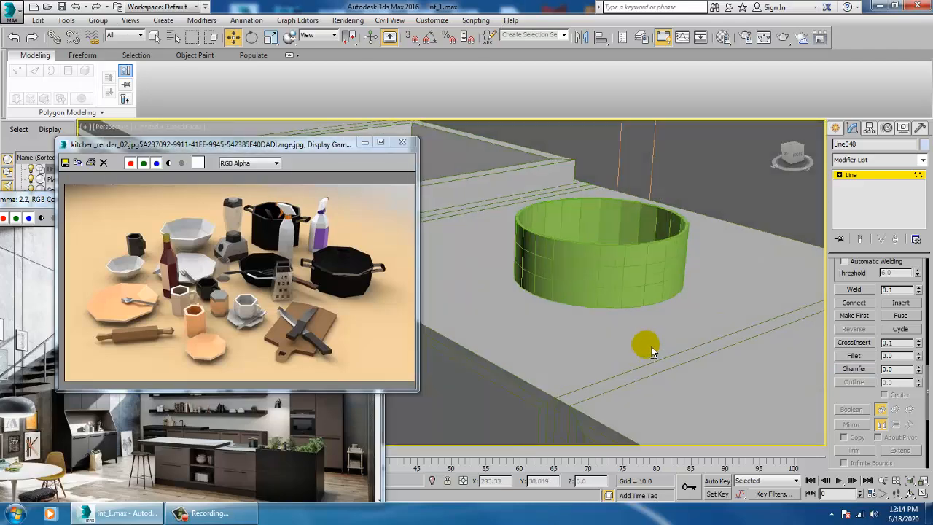
key("z")
left_click(869, 179)
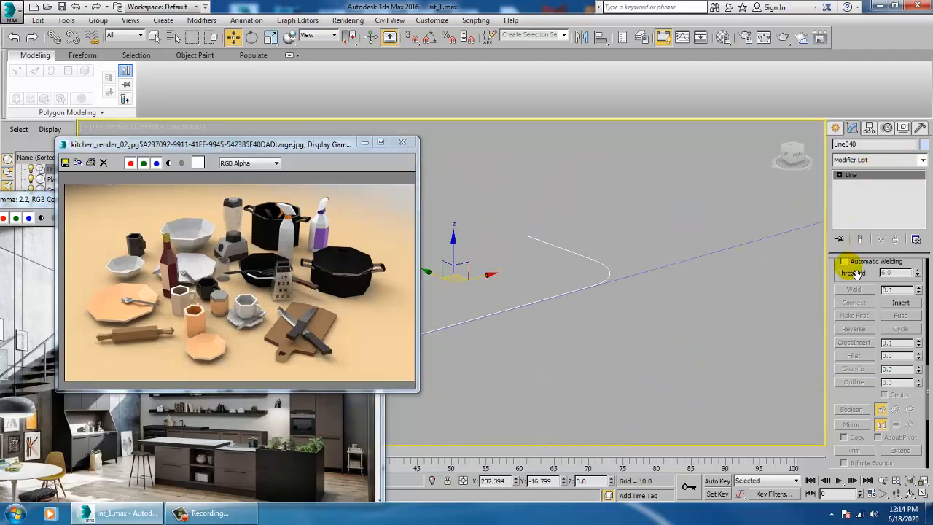
scroll(761, 288, "down", 5)
middle_click_drag(758, 287, 658, 355, "alt")
scroll(658, 355, "down", 5)
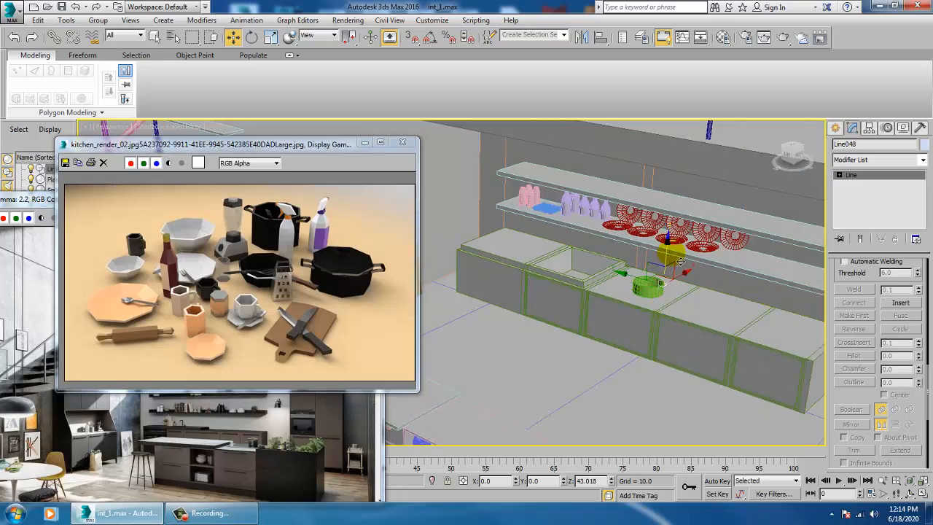
scroll(662, 303, "up", 8)
scroll(664, 303, "down", 2)
middle_click_drag(661, 304, 691, 306, "alt")
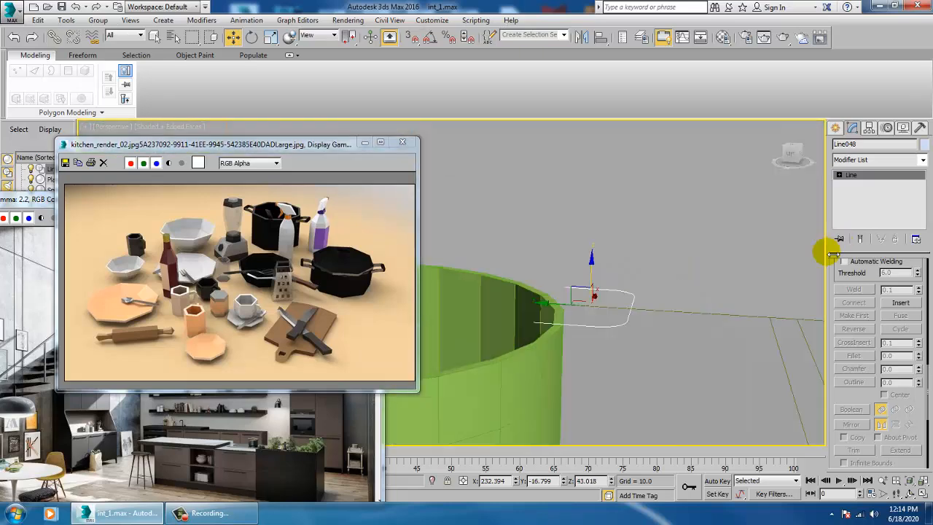
Step: Tilt the handle line and position it against the pot's rim at about Y -16.231, Z 41.827
key("e")
left_click_drag(625, 284, 549, 339)
key("w")
Step: Enable the handle line in the viewport as a radial tube with a thickness of 0.49
left_click(871, 284)
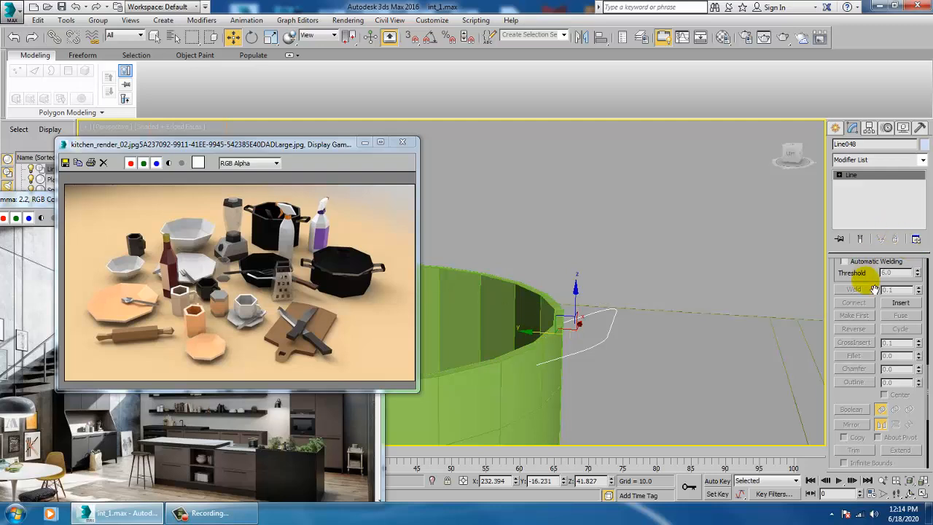
left_click_drag(881, 291, 858, 514)
left_click_drag(855, 308, 856, 519)
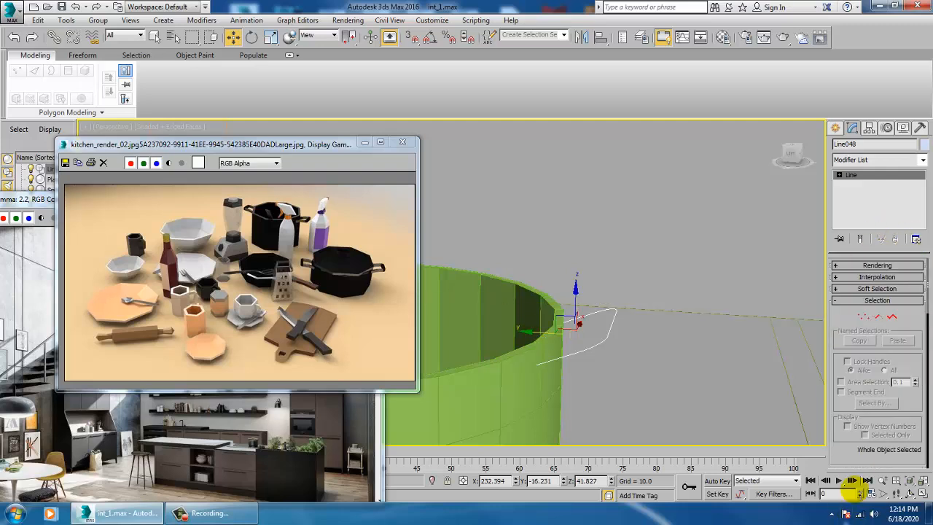
left_click(838, 265)
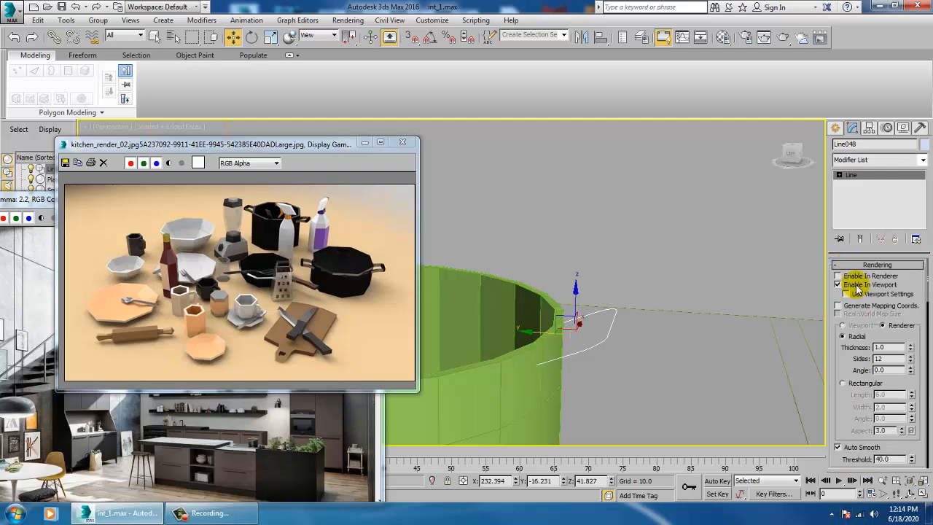
left_click_drag(911, 351, 910, 382)
Step: Mirror the pot's tubular handle across the Y axis as a copy
scroll(721, 377, "down", 5)
scroll(722, 376, "up", 8)
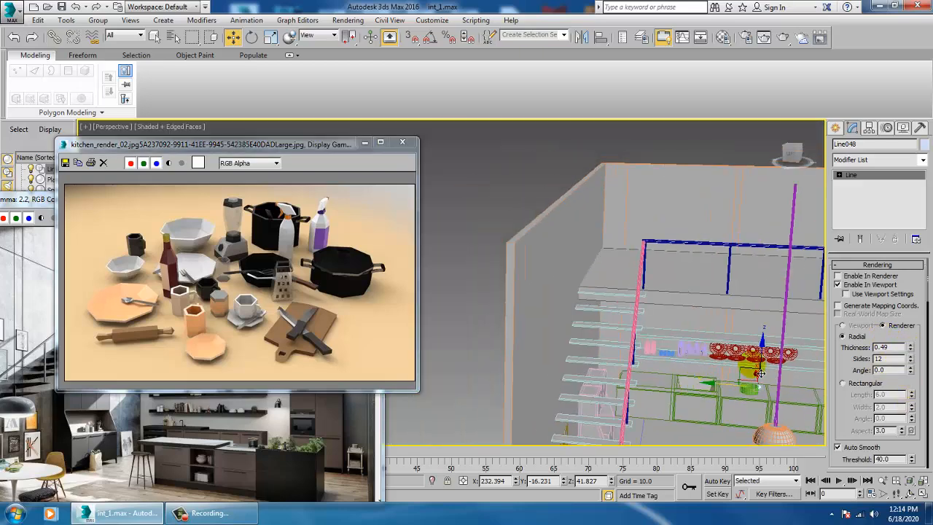
scroll(718, 360, "down", 4)
scroll(717, 350, "down", 4)
mouse_move(717, 350)
middle_mouse_down()
mouse_move(797, 334)
mouse_move(715, 357)
mouse_move(718, 365)
middle_mouse_up()
scroll(794, 346, "up", 2)
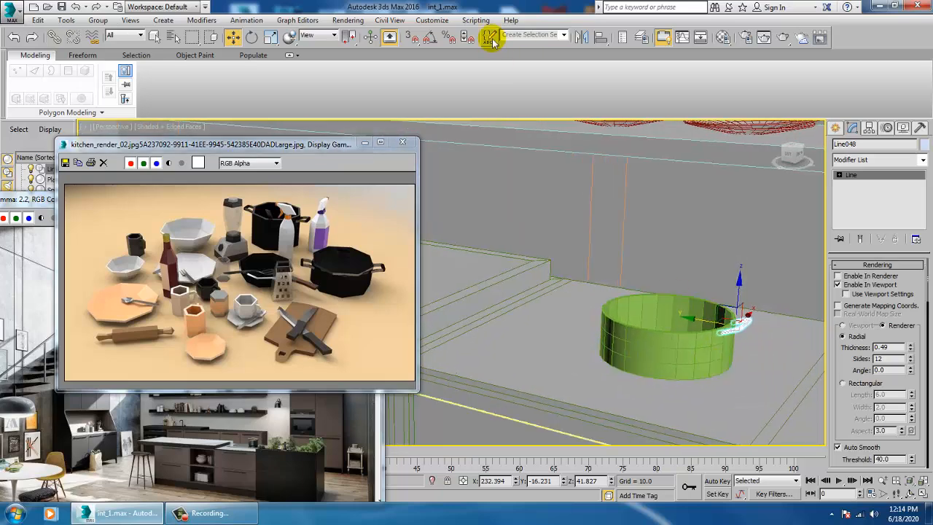
left_click(581, 37)
left_click(441, 208)
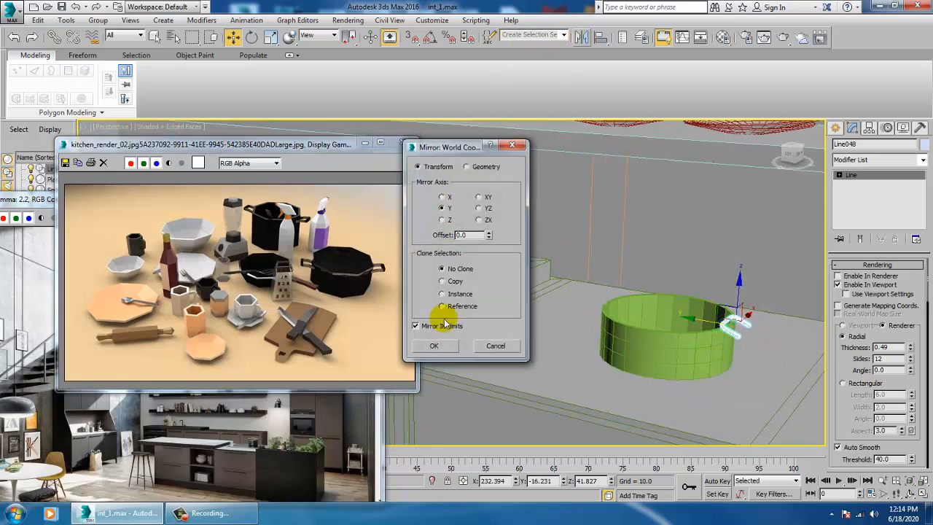
left_click(442, 280)
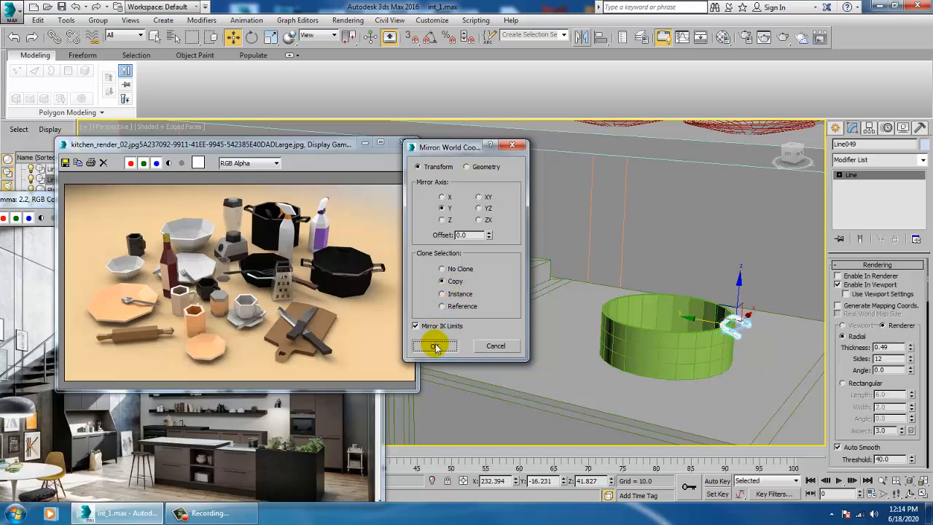
left_click(435, 347)
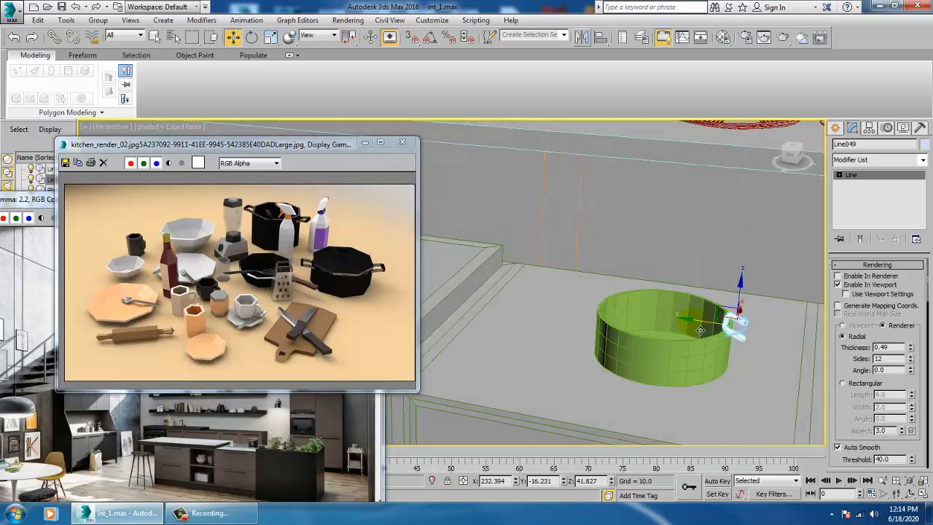
Step: Move the mirrored handle along Y to the opposite side of the pot's rim, at about Y 5.261
left_click_drag(700, 330, 559, 314)
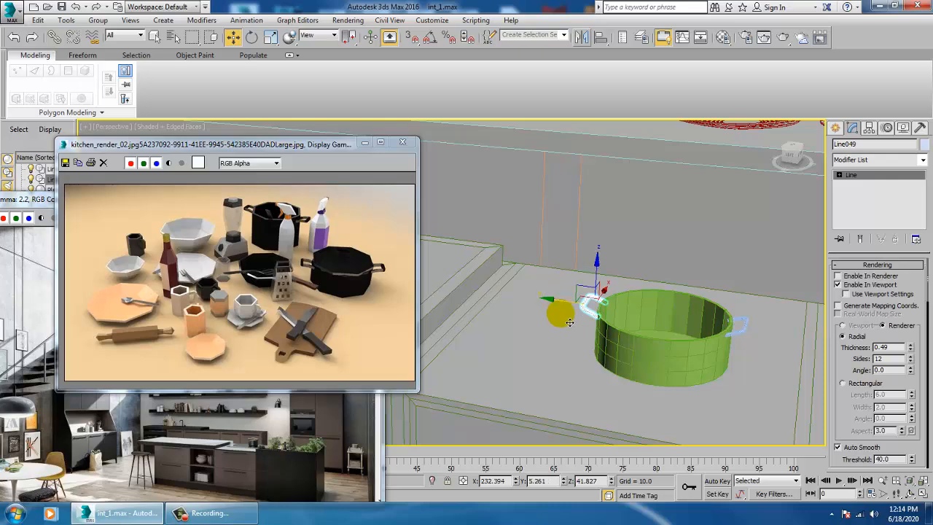
key("z")
middle_click_drag(572, 323, 613, 303, "alt")
scroll(614, 303, "down", 4)
scroll(650, 319, "down", 5)
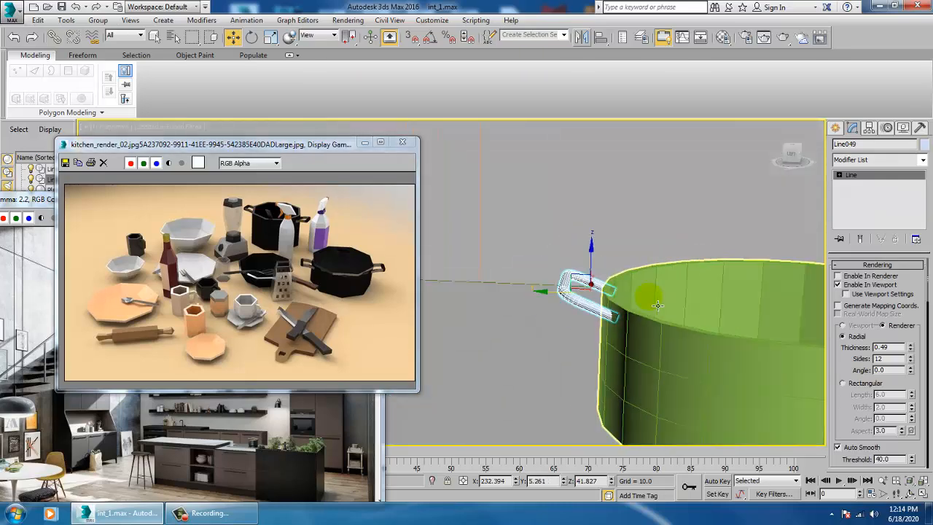
middle_click_drag(763, 341, 657, 307, "alt")
scroll(685, 333, "up", 4)
Step: Select the pot body and enter its edge editing level
left_click(660, 306)
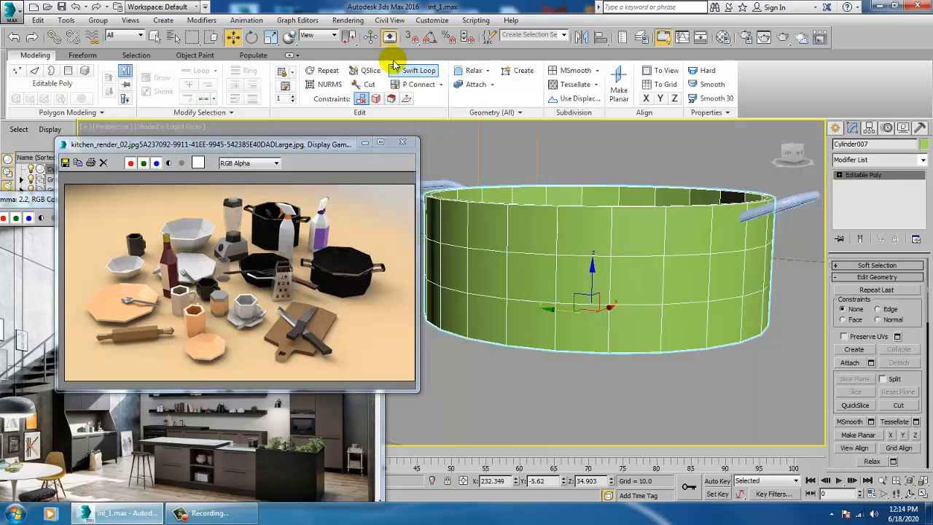
left_click(839, 175)
left_click(859, 194)
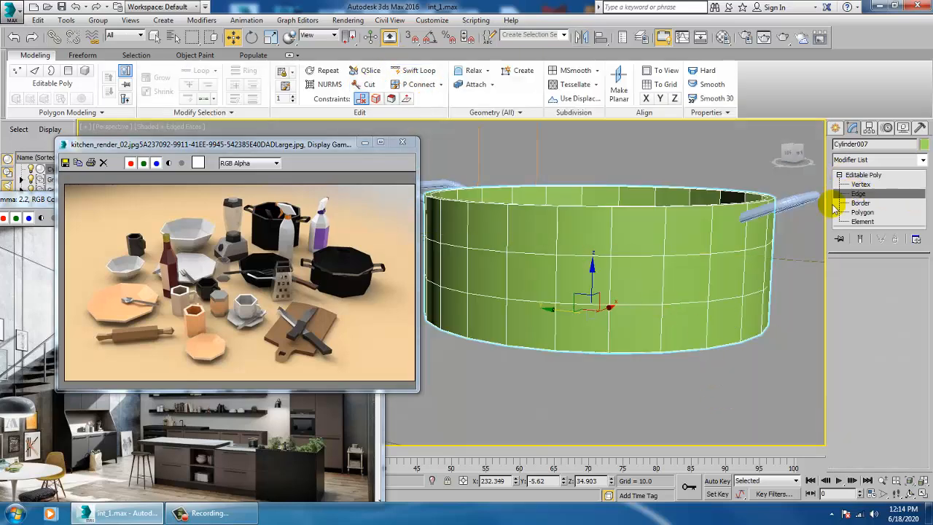
Step: Try to select all of the pot's bottom edges at once in the Front view and return to the Perspective view
left_click(596, 360)
key("alt+w")
right_click(666, 216)
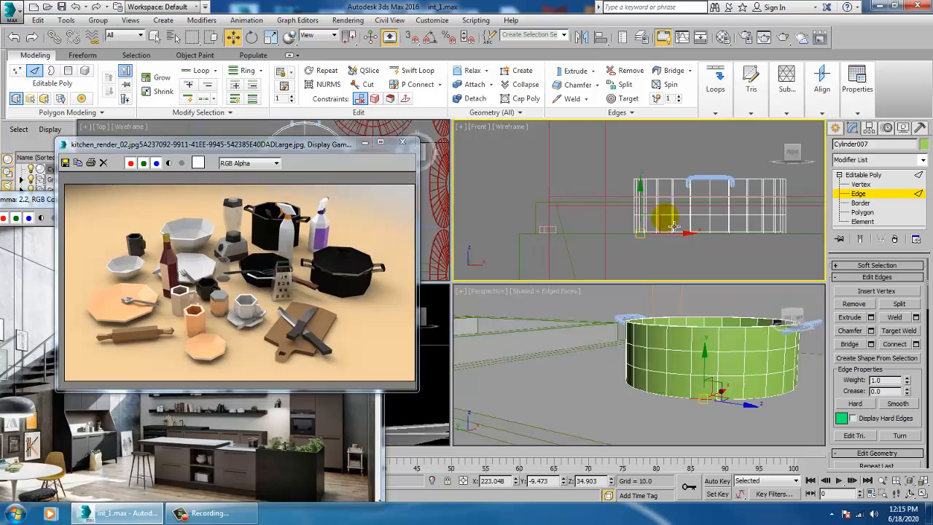
key("alt+w")
left_click_drag(437, 364, 846, 318)
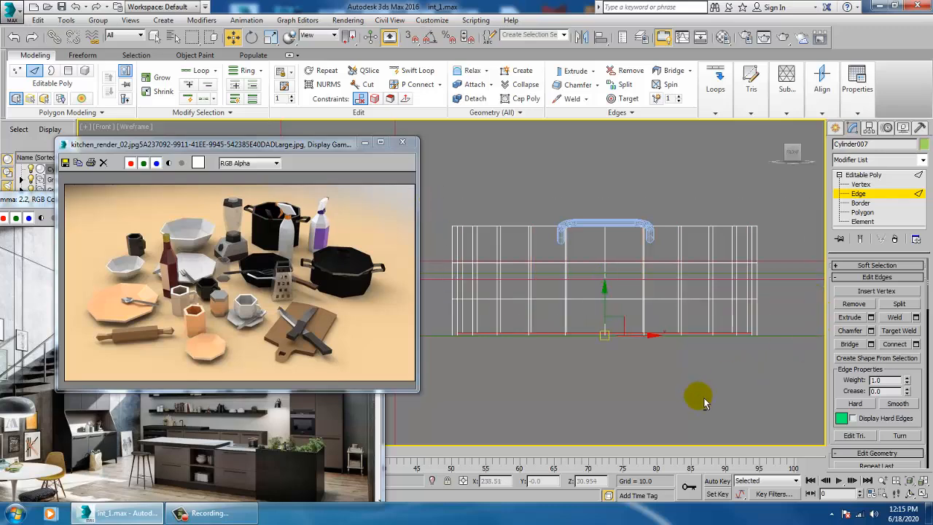
key("alt+w")
right_click(727, 401)
key("alt+w")
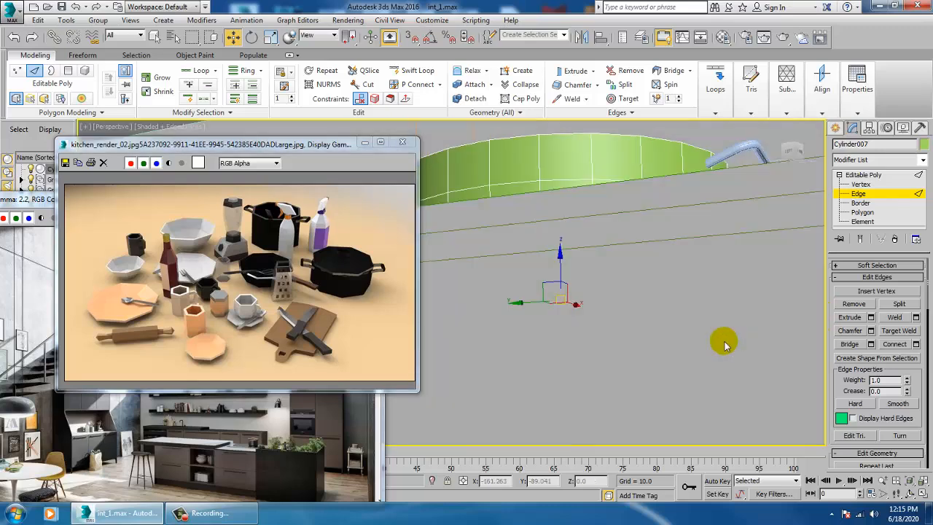
Step: Display the Perspective view in wireframe and clear the pot's edge selection
key("F3")
scroll(620, 291, "down", 5)
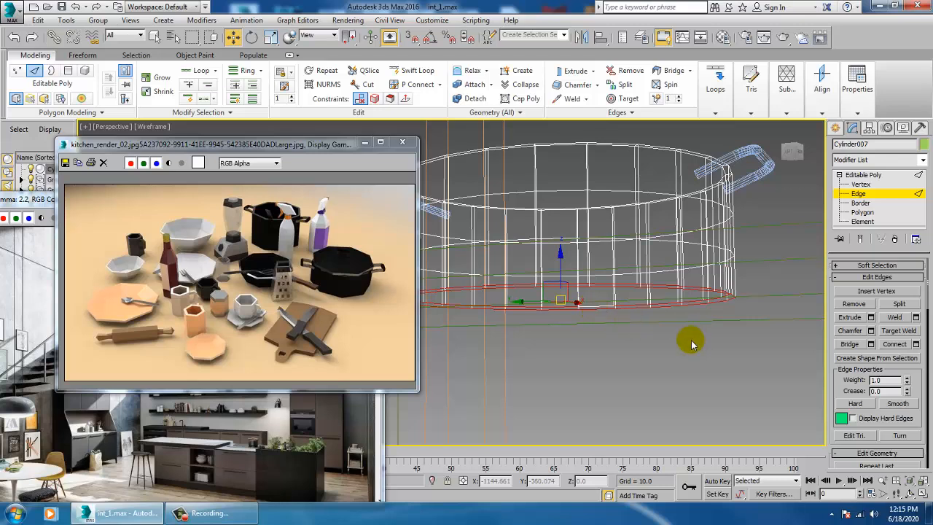
left_click(609, 285)
left_click(618, 293)
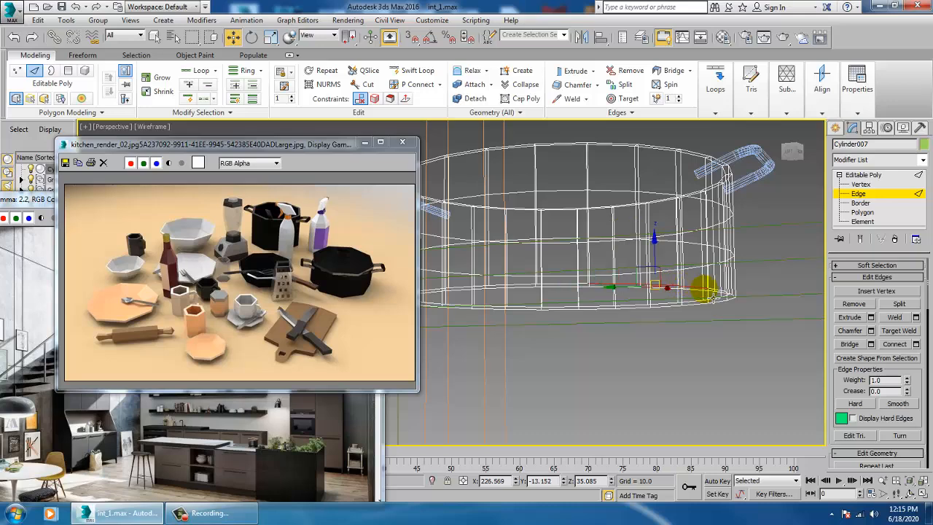
left_click(718, 295)
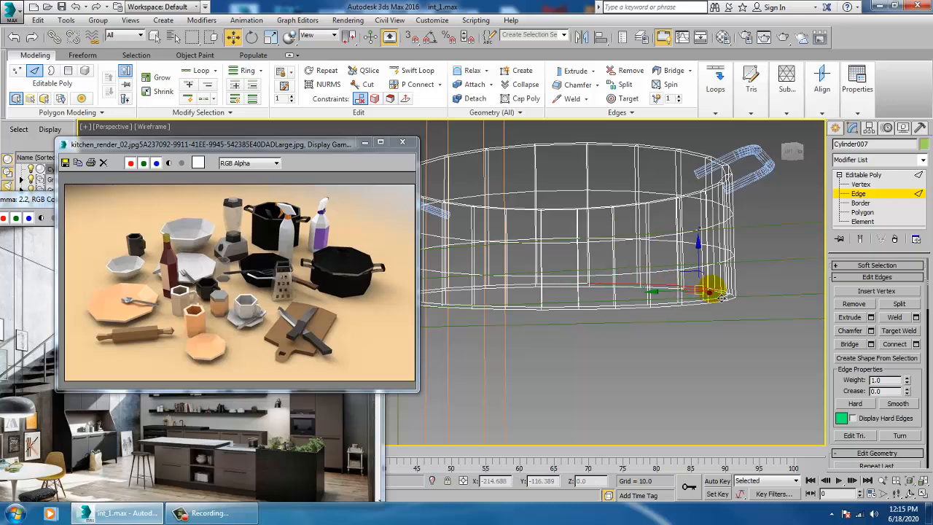
left_click(699, 371)
Step: Select the consecutive outer bottom edges along the side of the pot between the two handles
middle_click_drag(684, 308, 659, 361, "alt")
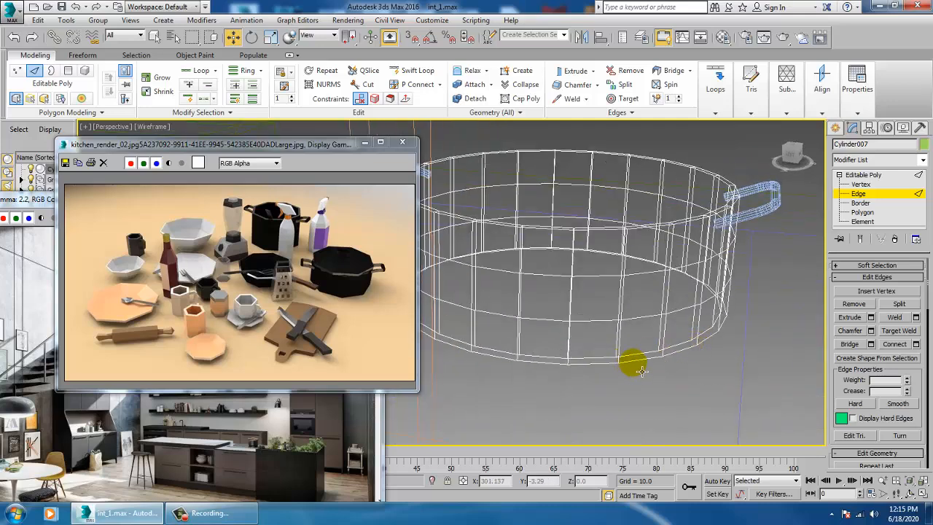
left_click(624, 362)
left_click(599, 364, "ctrl")
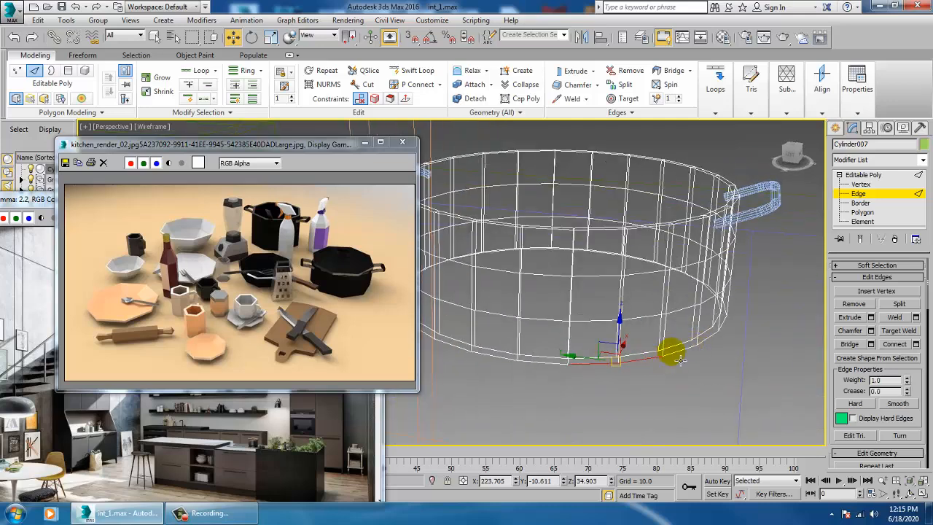
left_click(702, 353, "ctrl")
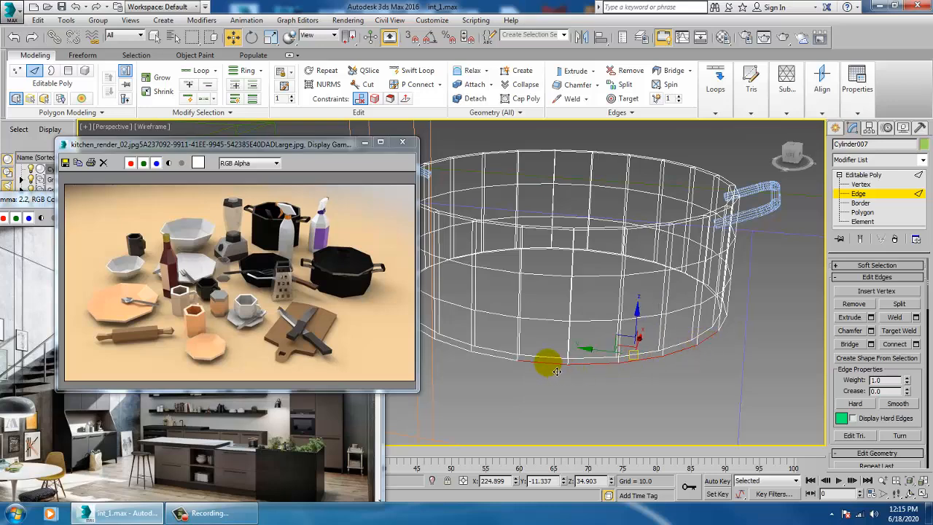
left_click(500, 360, "ctrl")
middle_click_drag(572, 314, 592, 322, "alt")
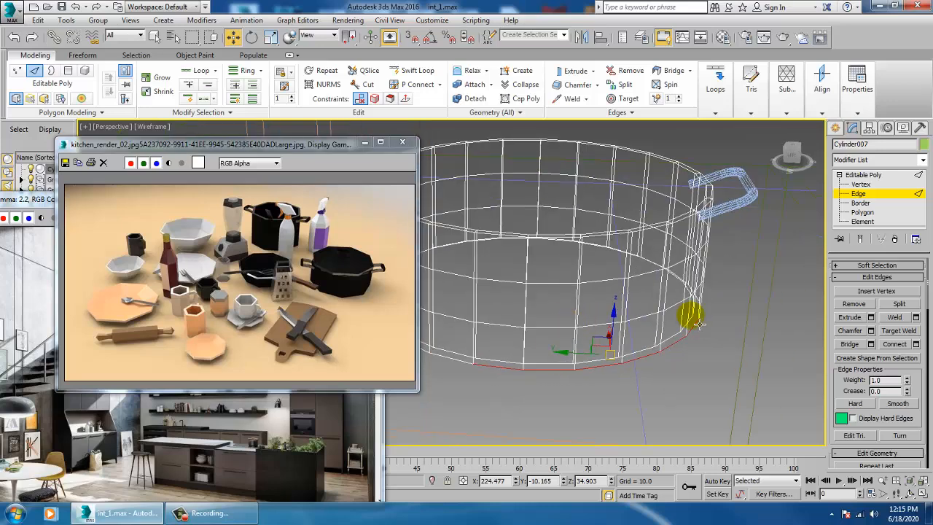
middle_click_drag(500, 333, 620, 348, "alt")
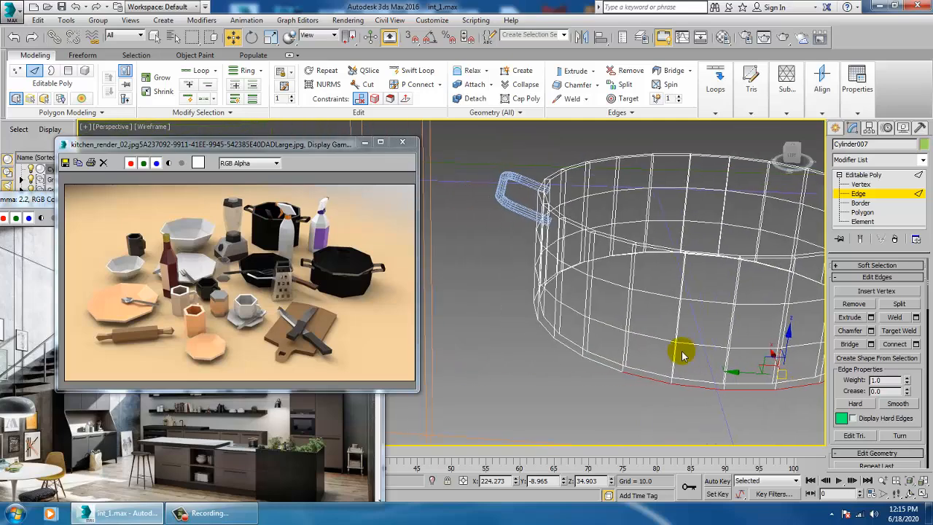
left_click(590, 367, "ctrl")
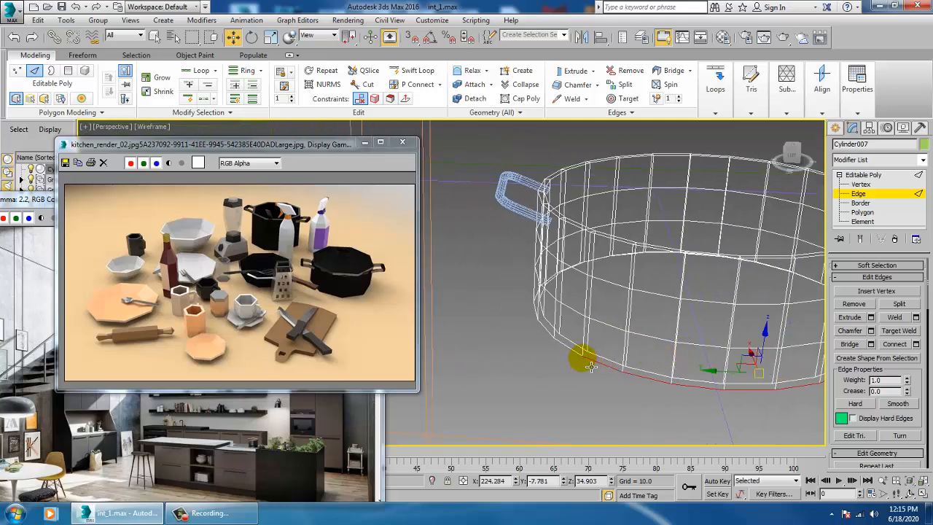
Step: Add the outer bottom edges beneath the mirrored handle to the selection
middle_click_drag(578, 361, 640, 340, "alt")
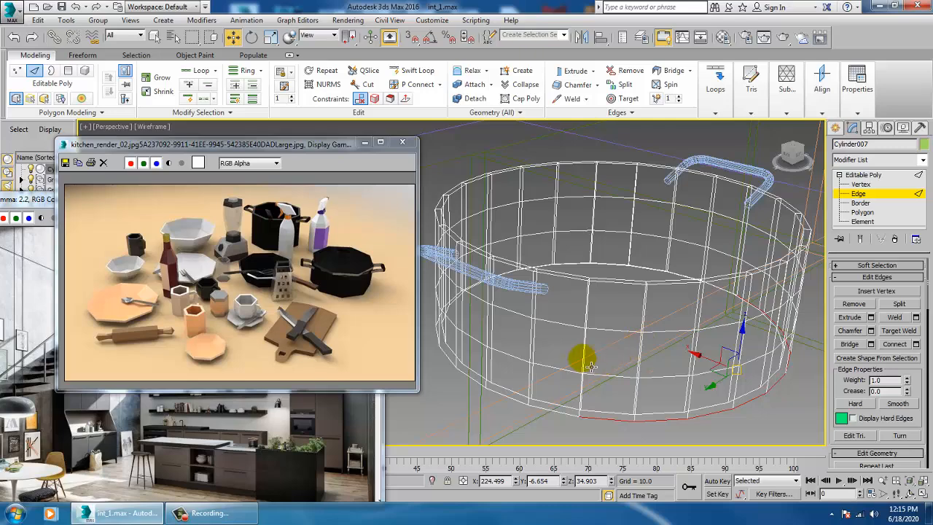
middle_click_drag(583, 348, 620, 343, "alt")
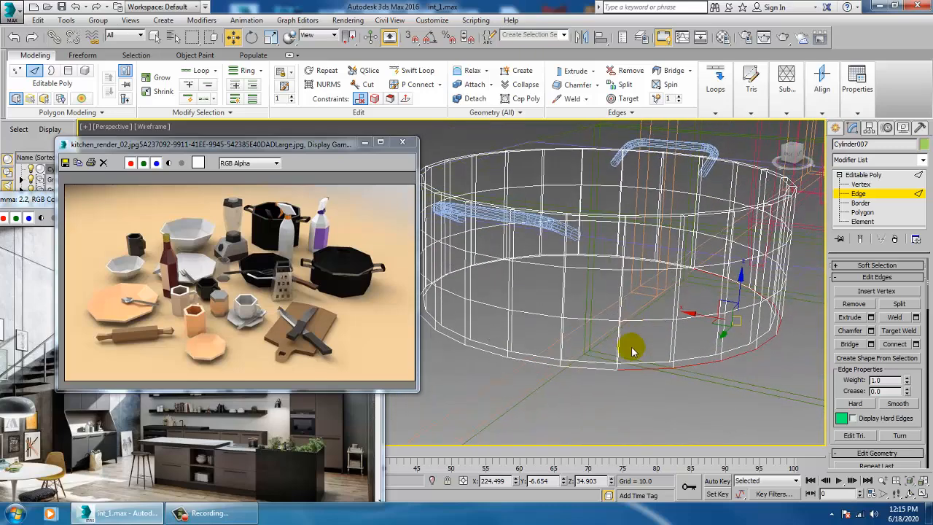
left_click(578, 374, "ctrl")
left_click(514, 355, "ctrl")
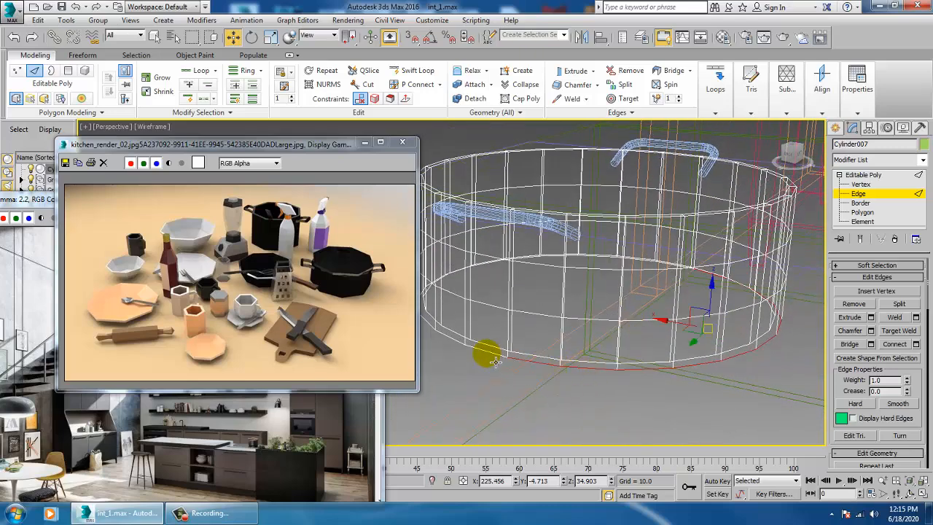
left_click(470, 349, "ctrl")
left_click(436, 330, "ctrl")
Step: Extend the outer bottom edge selection past the mirrored handle onto the pot's opposite side
middle_click_drag(515, 323, 609, 390, "alt")
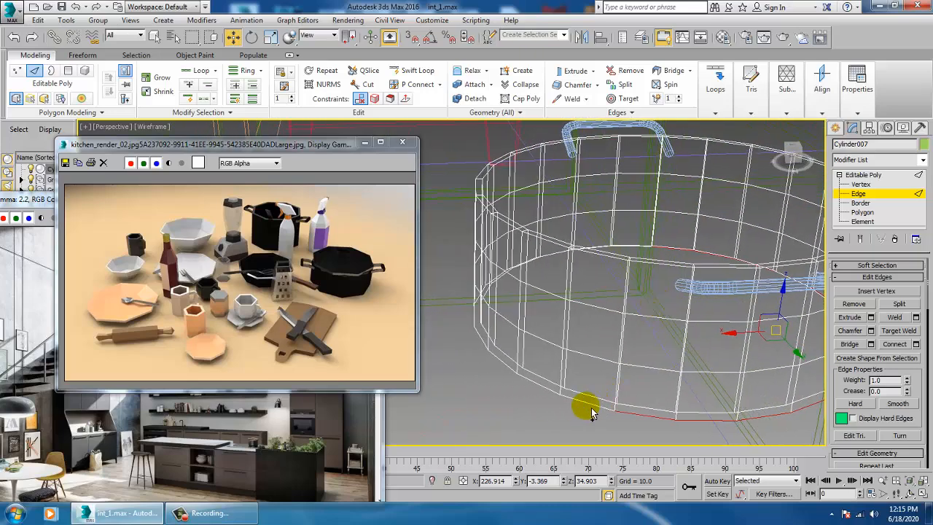
left_click(554, 406, "ctrl")
left_click(549, 394, "ctrl")
left_click(507, 367, "ctrl")
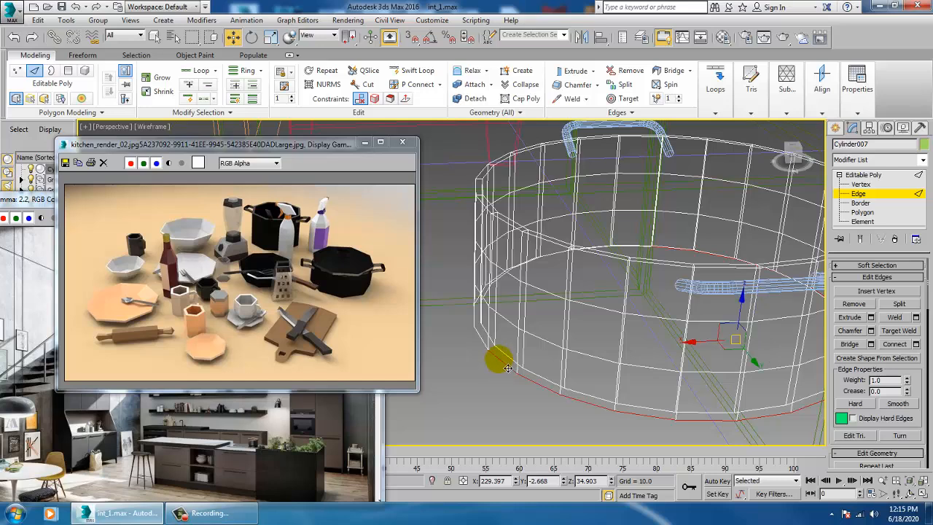
left_click(487, 346, "ctrl")
Step: Add the remaining outer bottom edges to complete the selected ring around the pot's base
middle_click_drag(559, 325, 578, 329, "alt")
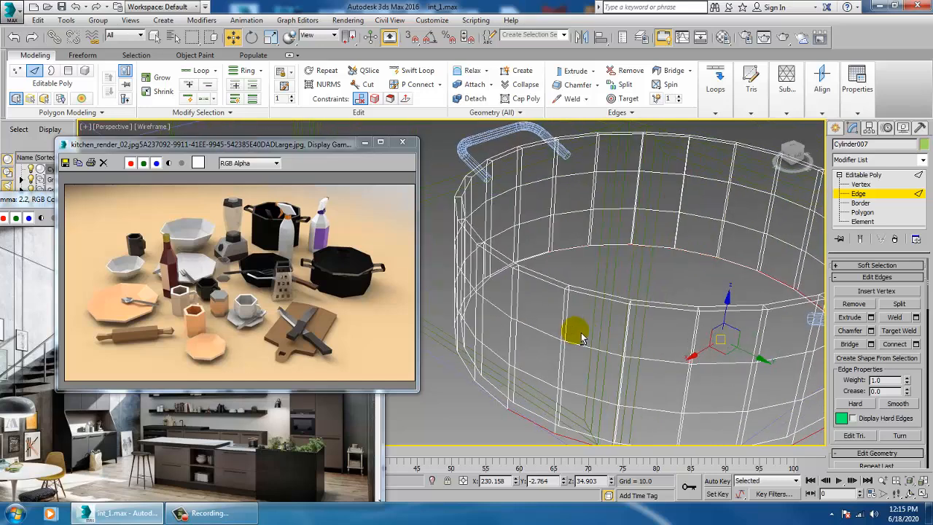
middle_click_drag(648, 340, 692, 230, "alt")
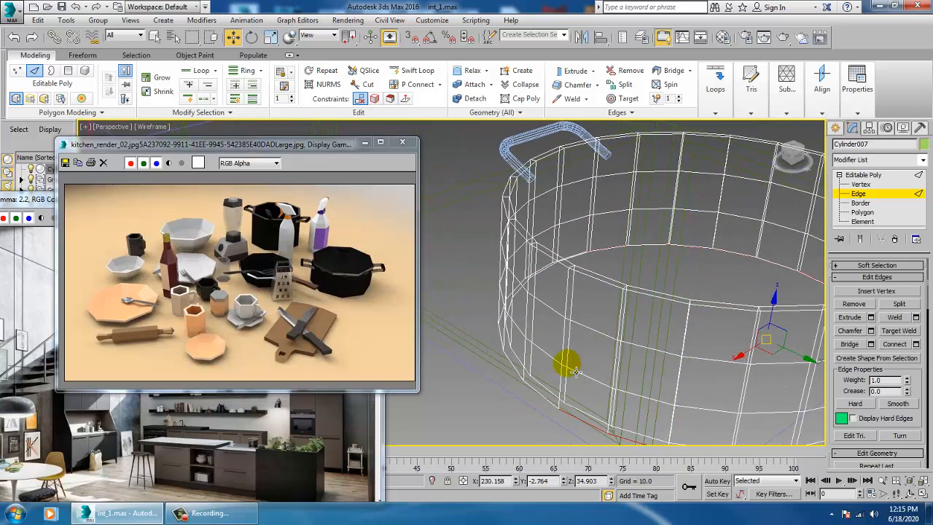
left_click(537, 393, "ctrl")
left_click(520, 371, "ctrl")
middle_click_drag(525, 298, 651, 314, "alt")
scroll(595, 419, "down", 4)
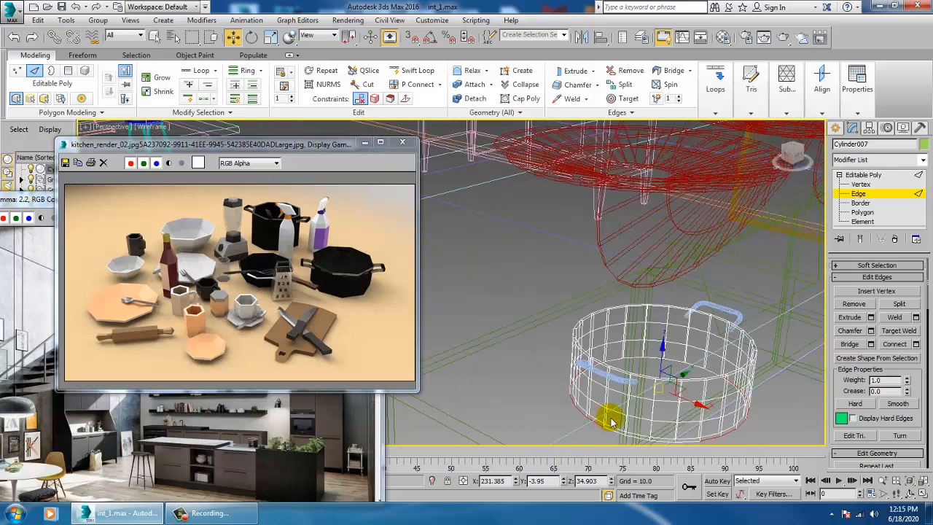
left_click(658, 443, "ctrl")
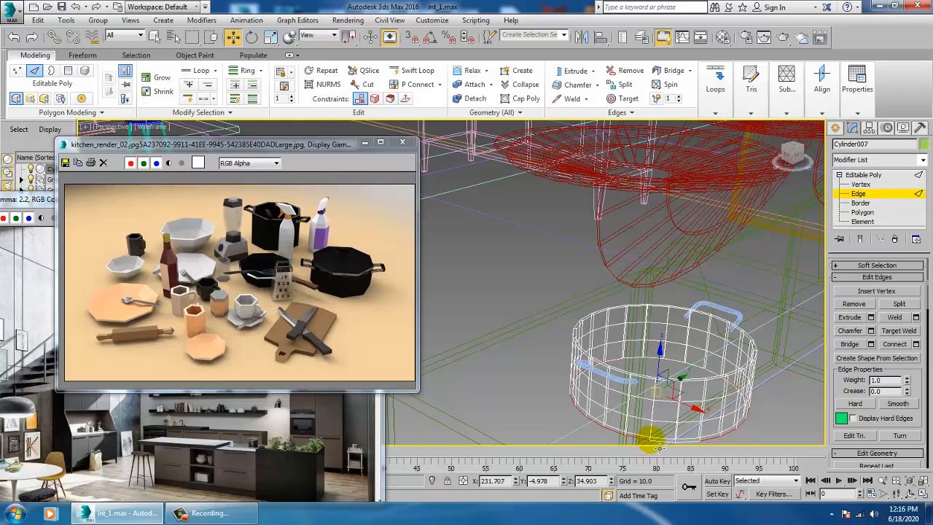
left_click(685, 442, "ctrl")
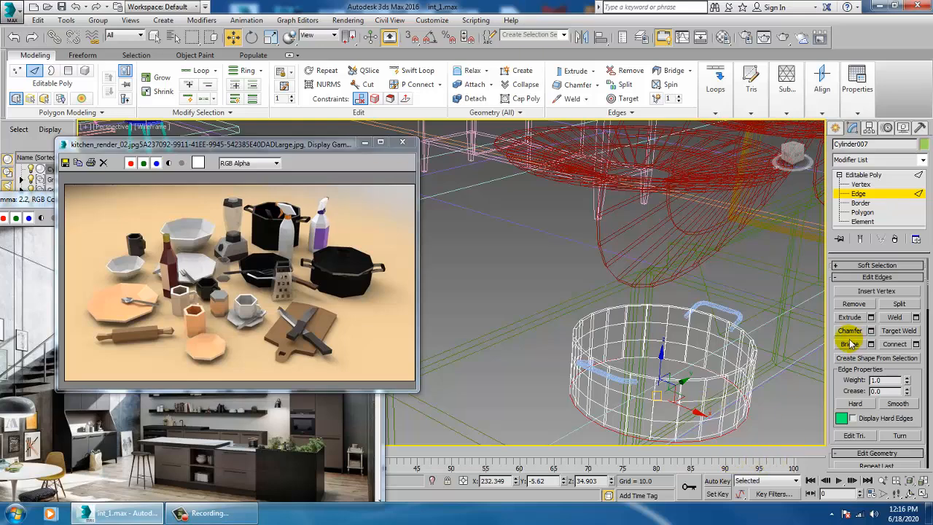
Step: Chamfer the selected outer bottom edges of the pot by about 0.353 with 5 segments, and leave edge editing
left_click(871, 331)
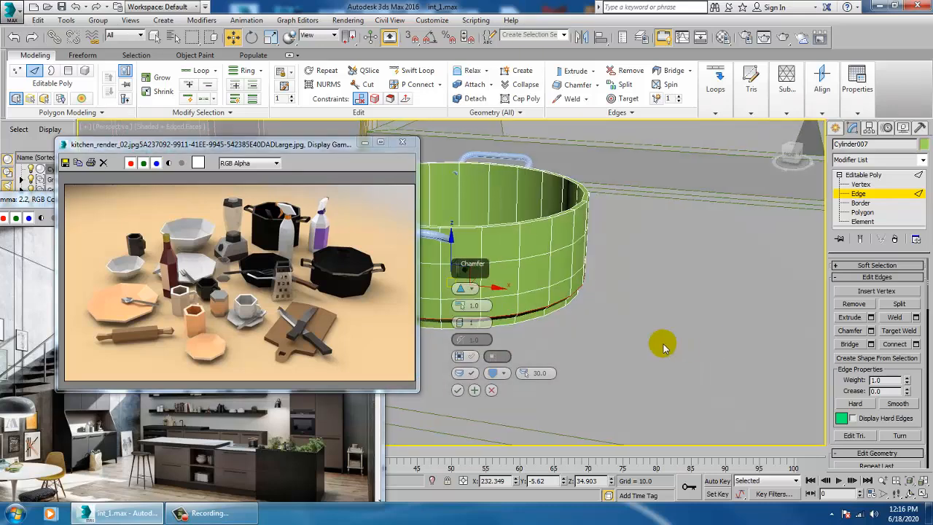
middle_click_drag(562, 321, 627, 323)
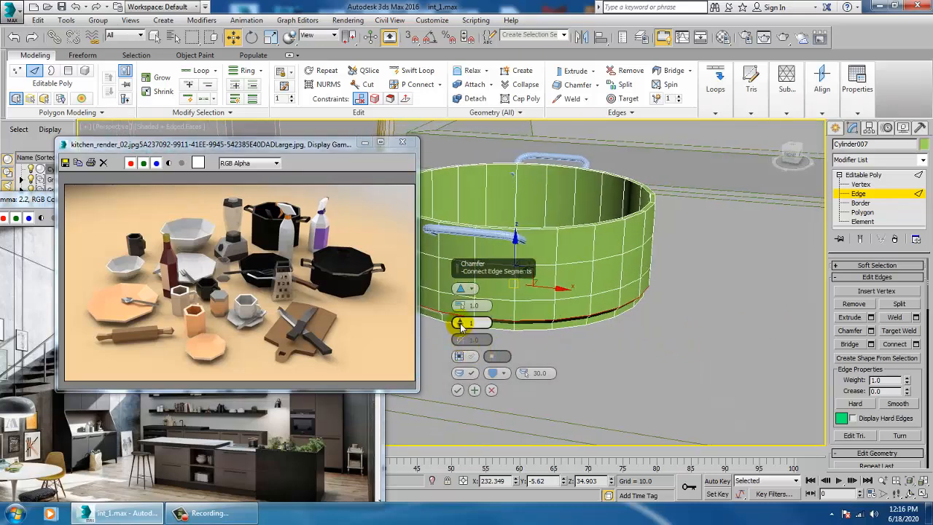
left_click_drag(458, 311, 462, 320)
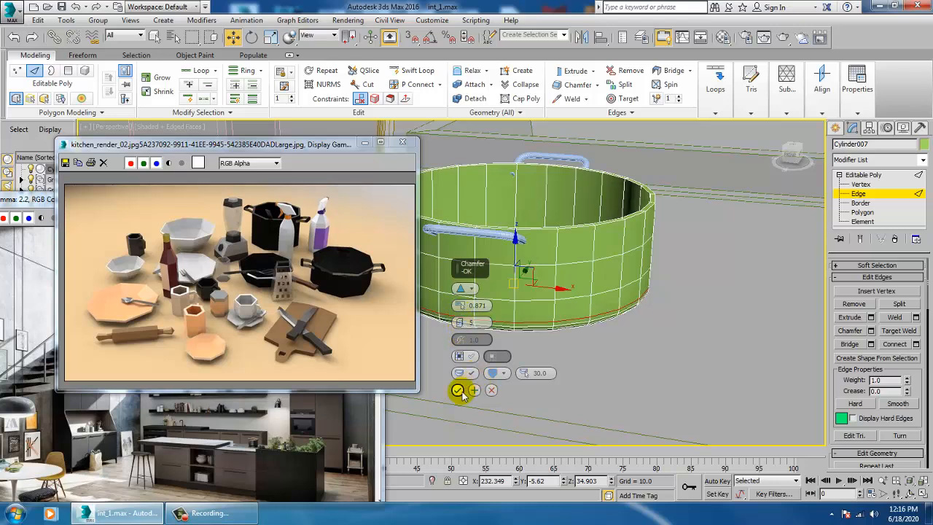
left_click_drag(461, 305, 464, 311)
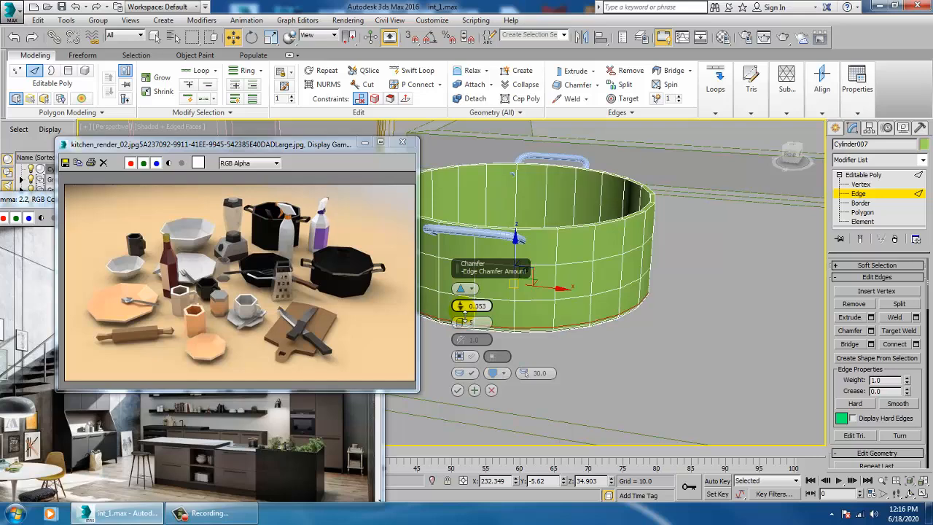
left_click(456, 389)
middle_click_drag(624, 337, 622, 241, "alt")
left_click(863, 175)
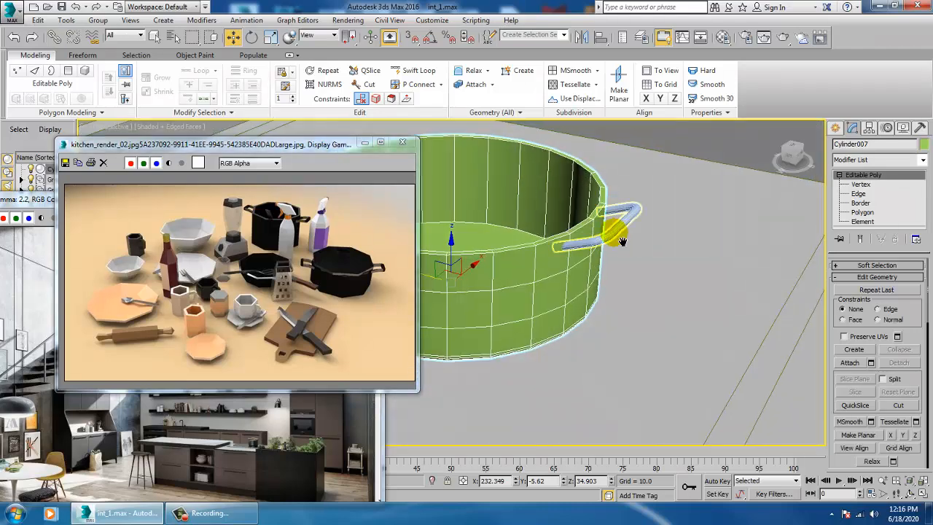
scroll(679, 274, "down", 4)
scroll(681, 272, "up", 2)
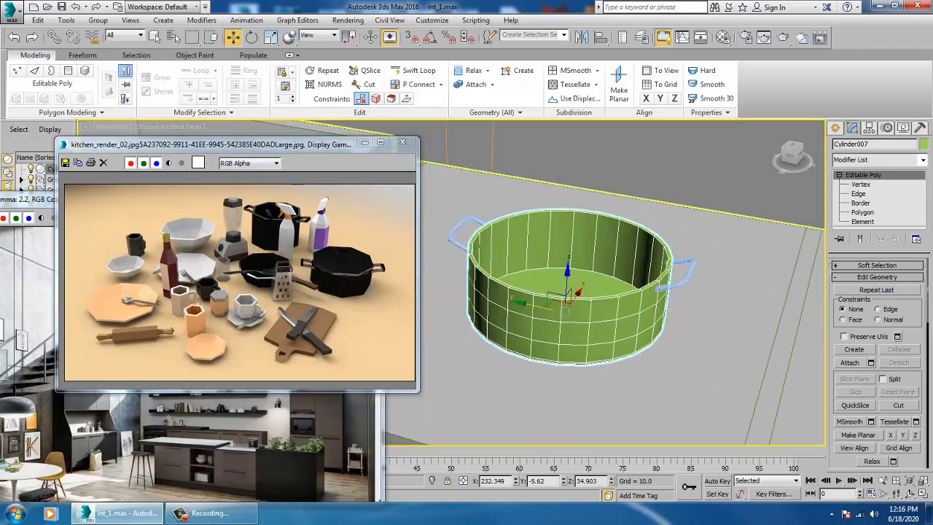
Step: Create a flat 24-sided cylinder about 9.68 in radius and 0.946 high in the top view and centre it over the pot
left_click(836, 129)
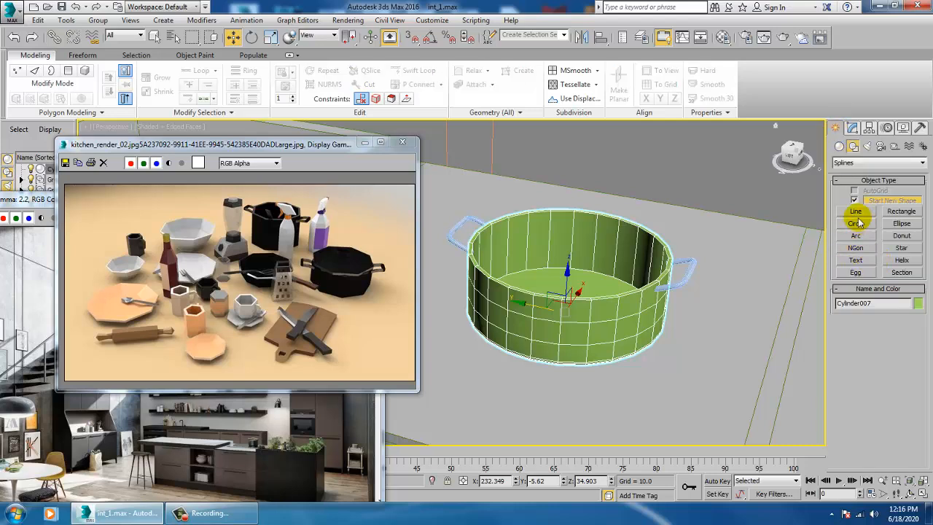
left_click(839, 147)
left_click(856, 227)
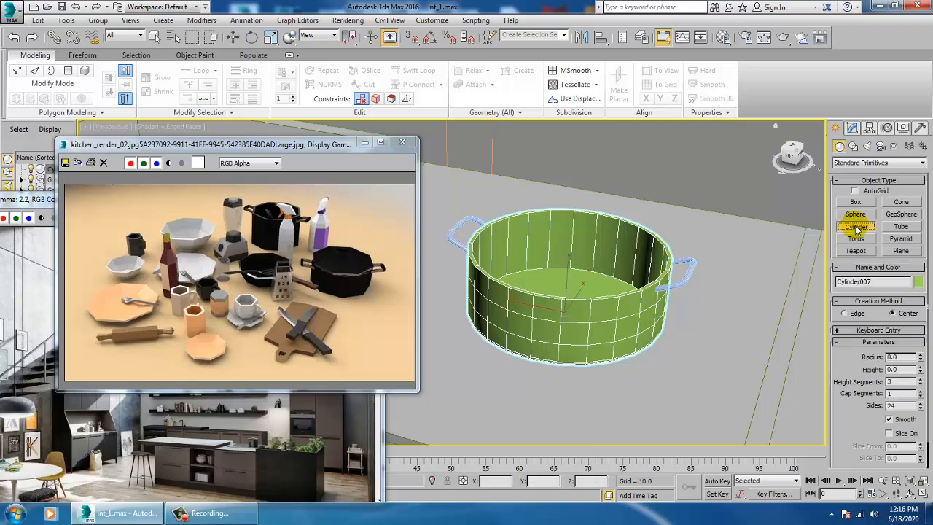
key("alt+w")
left_click(474, 245)
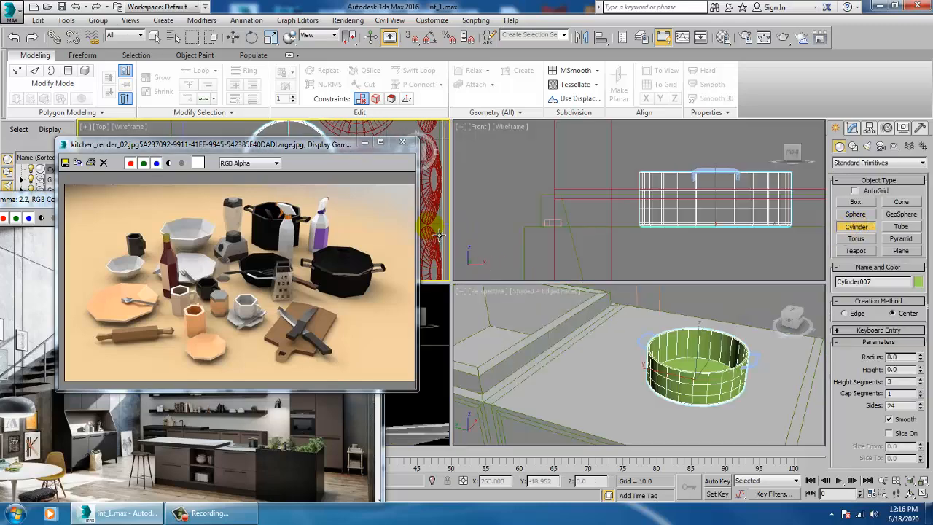
key("alt+w")
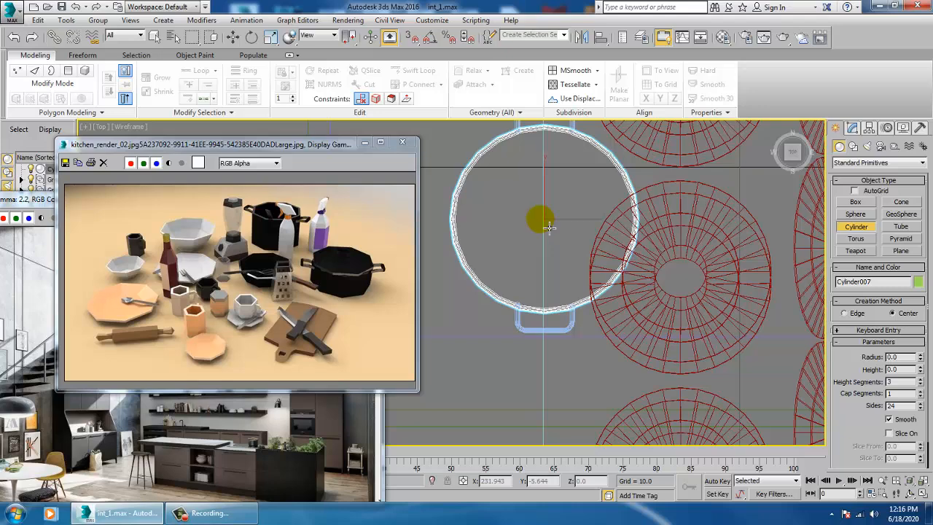
left_click_drag(550, 229, 617, 285)
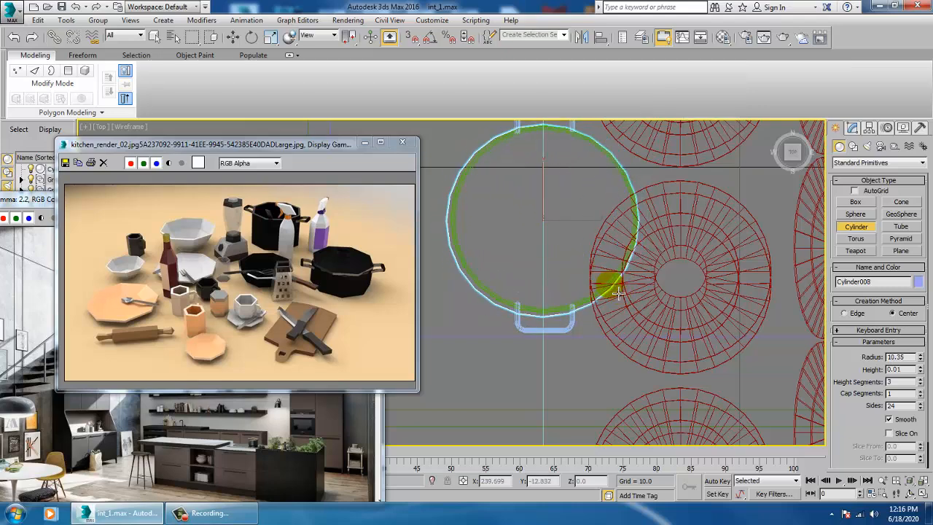
key("w")
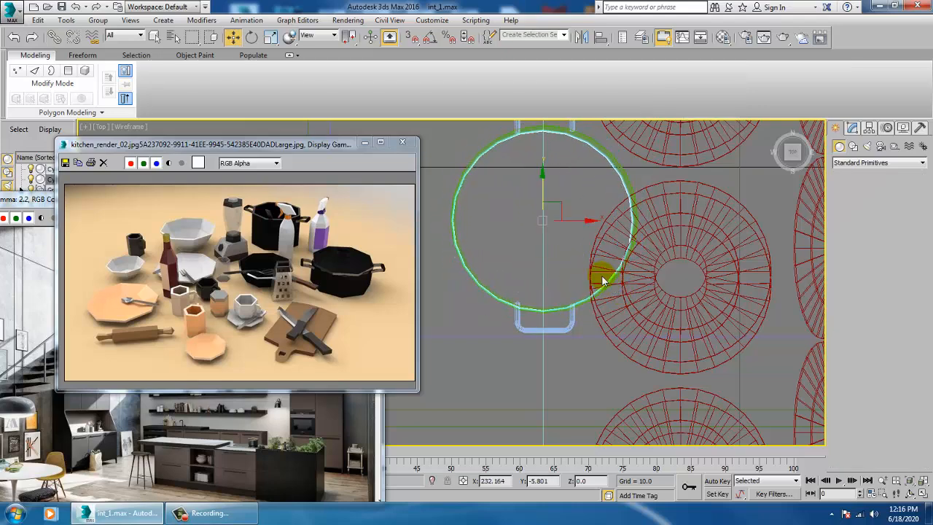
left_click_drag(543, 187, 543, 183)
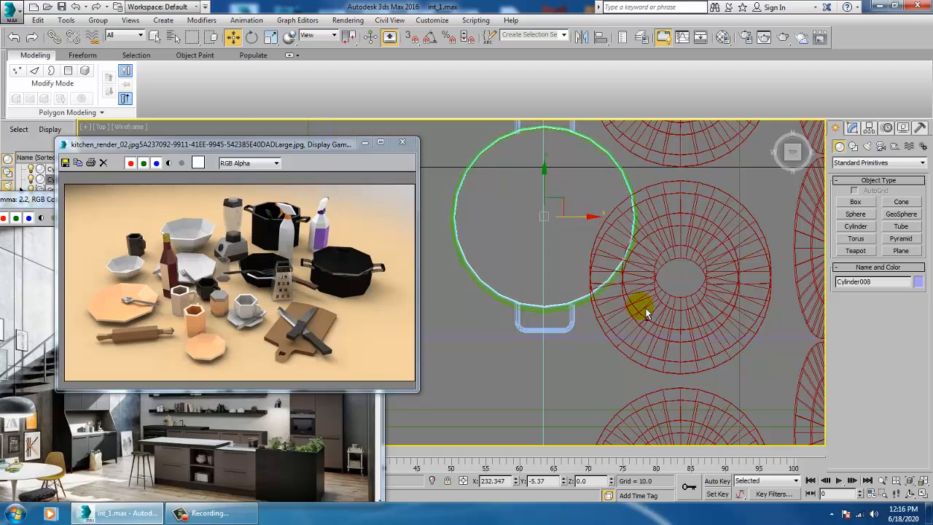
Step: Raise the new flat cylinder vertically to the pot's rim, at a Z position of about 42.15
key("alt+w")
middle_click_drag(653, 321, 640, 313, "alt")
middle_click_drag(693, 371, 674, 362)
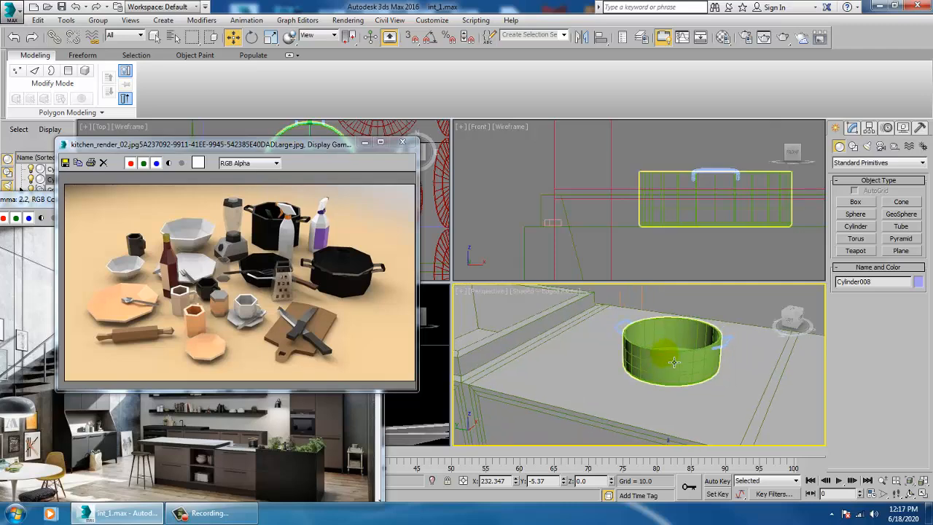
key("F3")
scroll(660, 372, "down", 5)
key("alt+w")
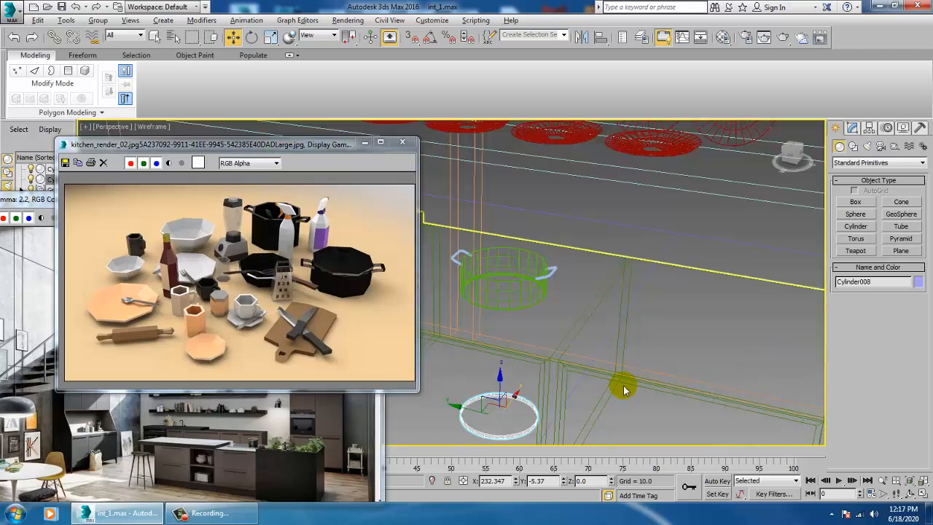
left_click(504, 386)
key("ctrl+z")
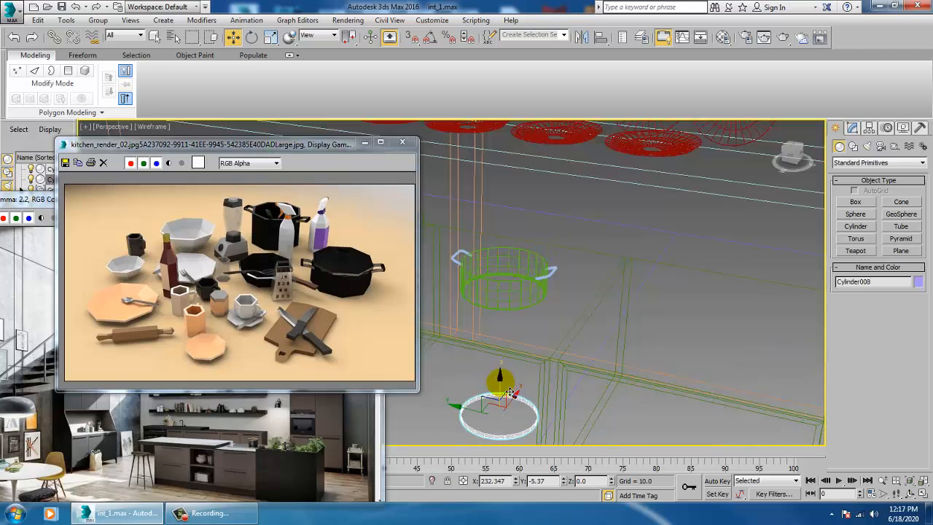
mouse_move(501, 382)
left_mouse_down()
mouse_move(500, 215)
mouse_move(543, 287)
left_mouse_up()
key("F3")
scroll(544, 288, "down", 6)
Step: Scale the lid cylinder uniformly to 104 percent and shift it about -0.396 along Y to fit the pot's rim
middle_click_drag(543, 287, 639, 319, "alt")
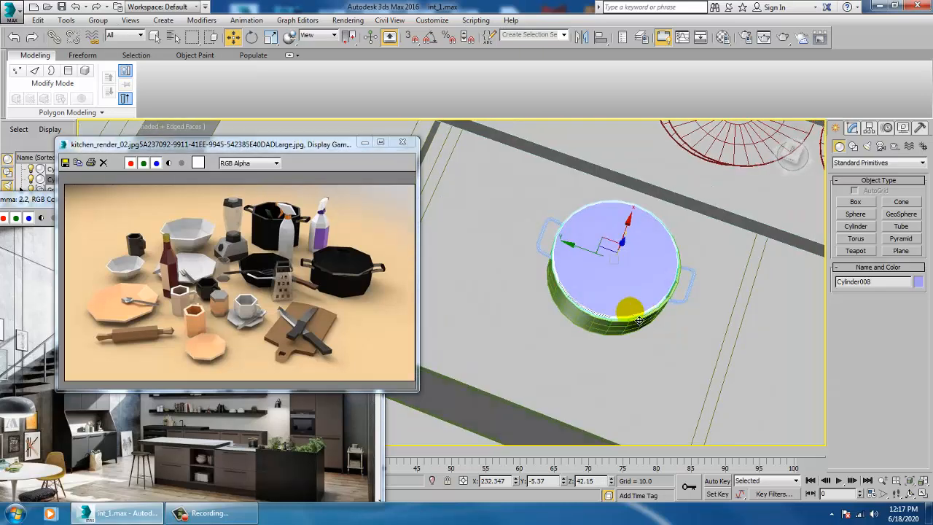
scroll(636, 306, "up", 4)
key("r")
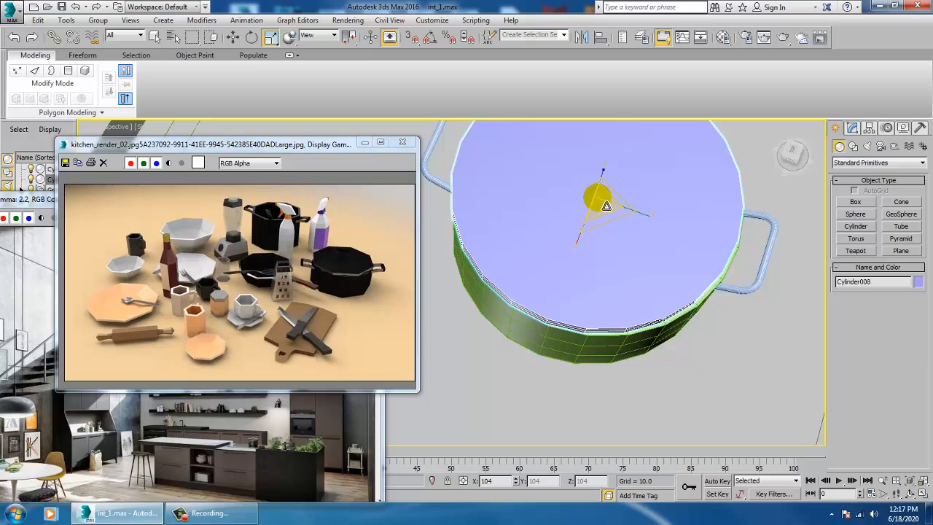
key("w")
middle_click_drag(610, 241, 635, 243, "alt")
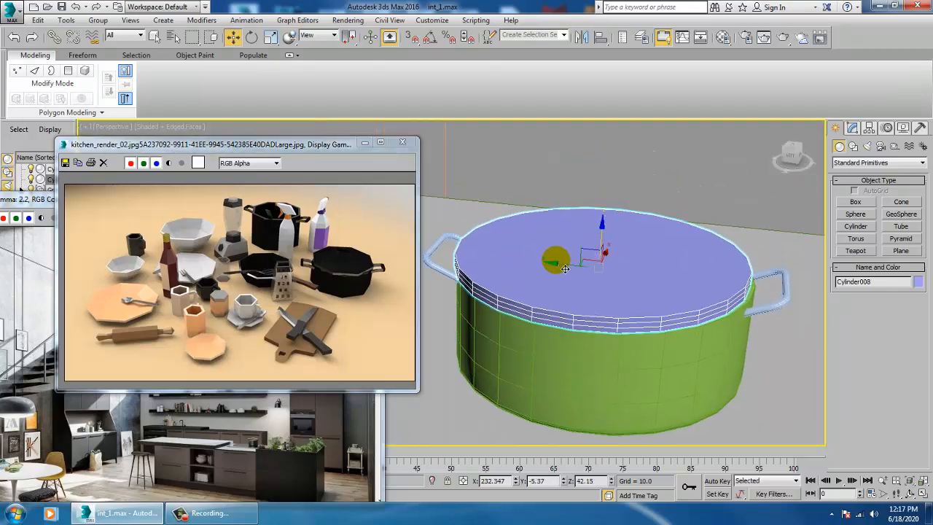
left_click_drag(570, 273, 574, 274)
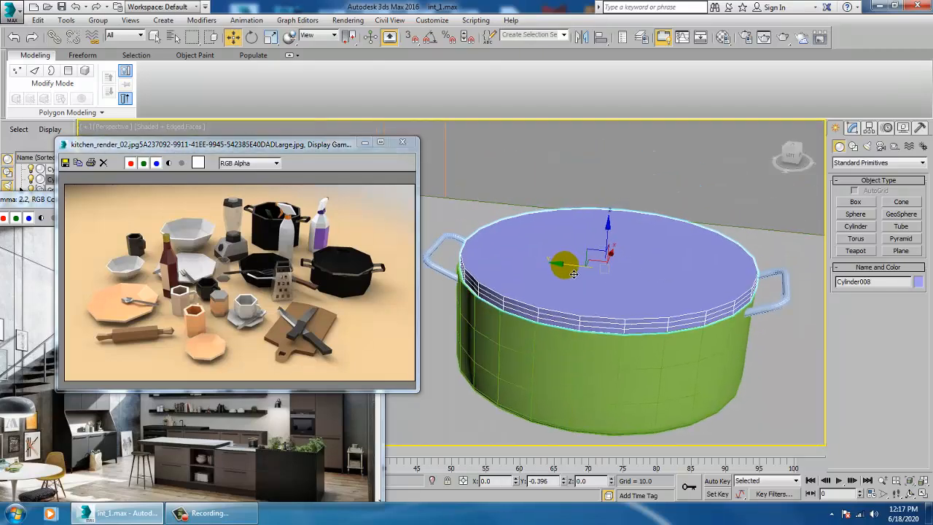
Step: Reduce the lid cylinder's height segments to 1 and convert it to an Editable Poly
left_click(852, 127)
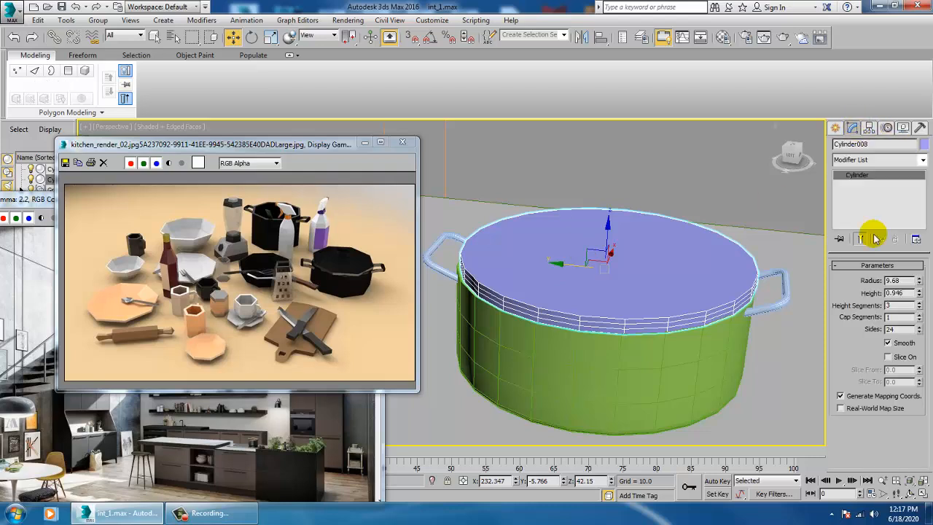
left_click(920, 310)
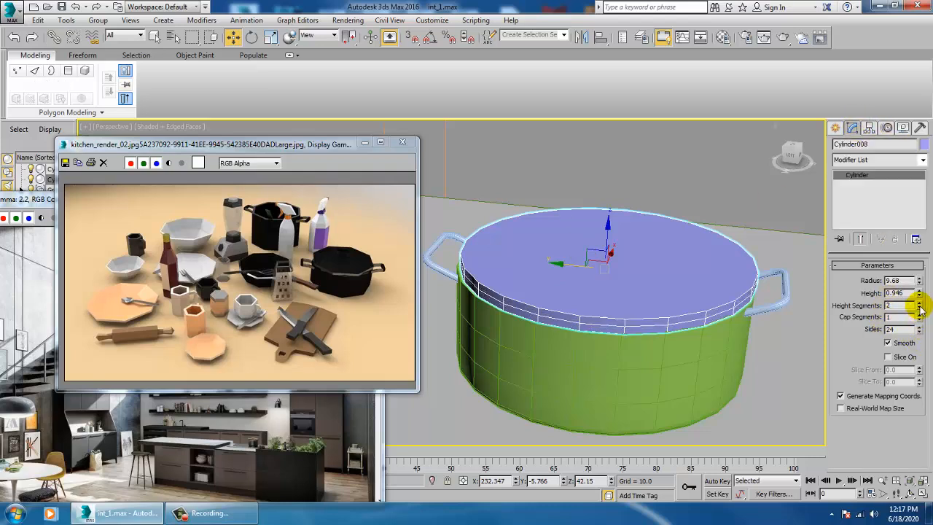
right_click(532, 285)
mouse_move(583, 402)
left_click(648, 410)
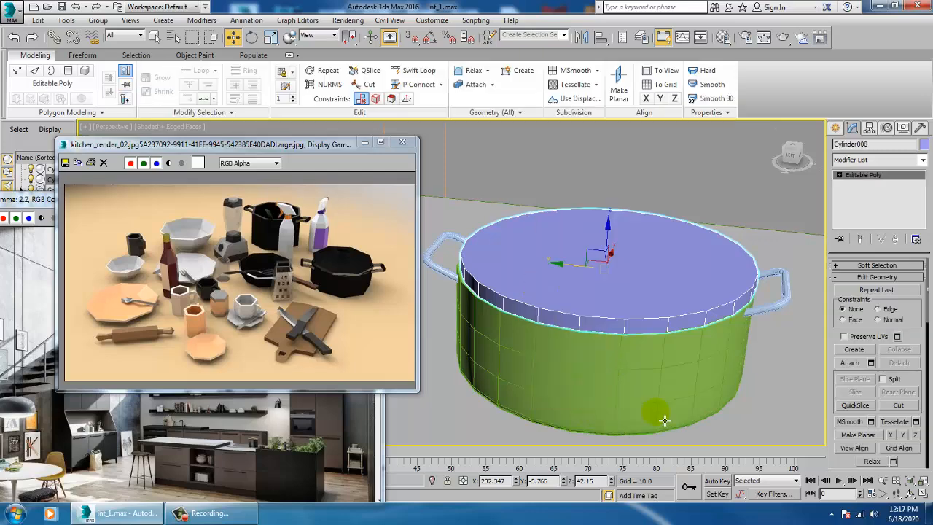
Step: Shape the lid's slope by scaling its top polygon to 36 percent and placing it at a Z height of about 44.966
key("4")
left_click(639, 297)
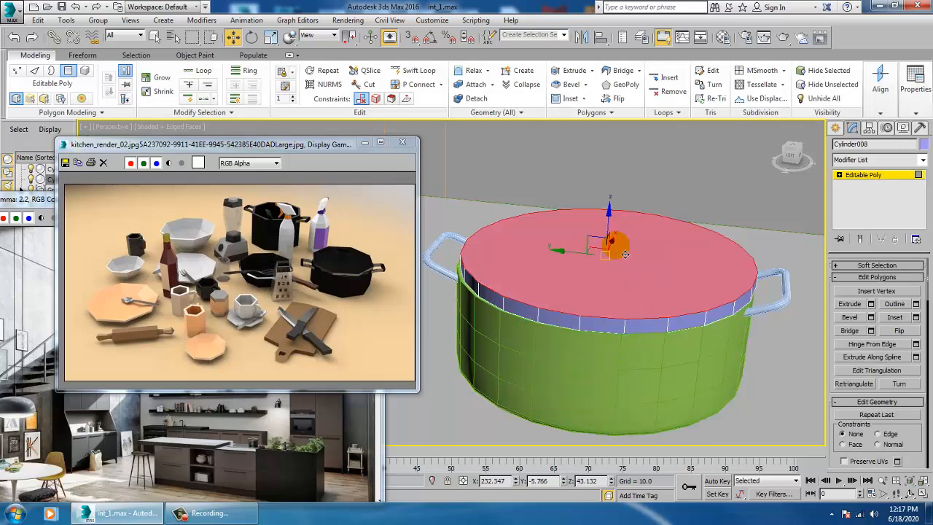
left_click_drag(616, 234, 705, 327)
key("r")
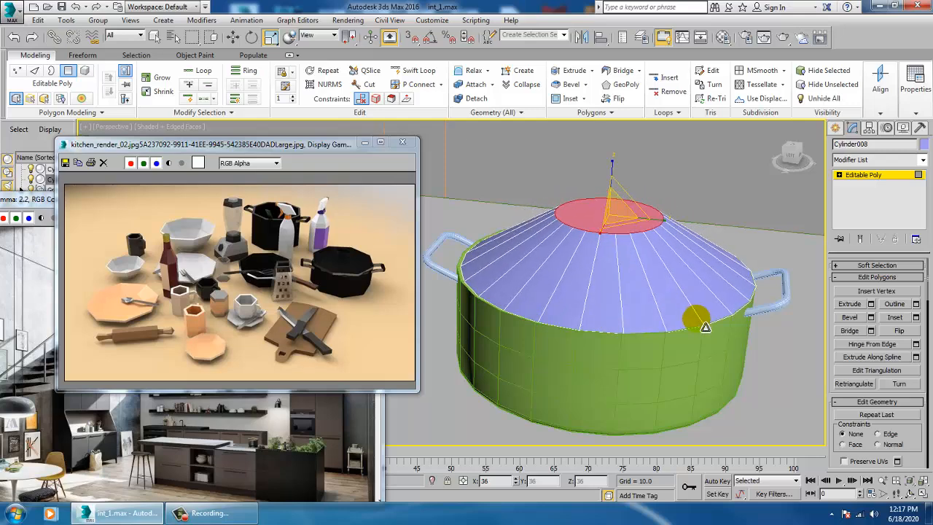
key("w")
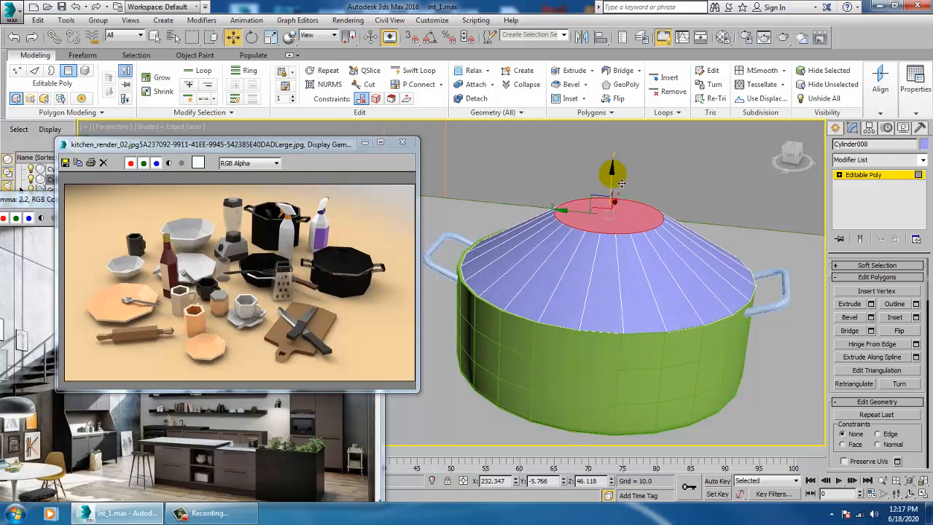
left_click_drag(620, 182, 624, 199)
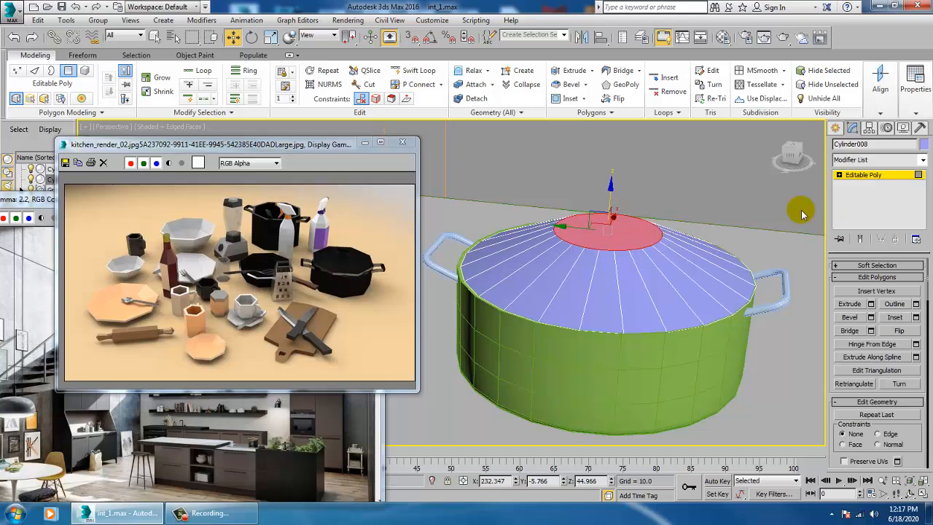
Step: Insert an edge loop around the middle of the lid's slope with Swift Loop and adjust its height to round the lid
left_click(414, 70)
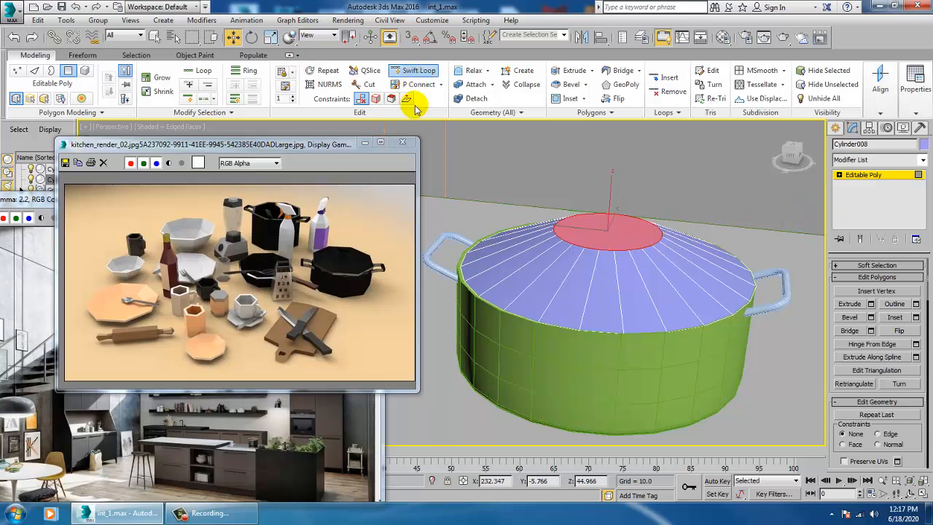
left_click(552, 289)
right_click(554, 282)
left_click_drag(619, 194, 619, 195)
key("2")
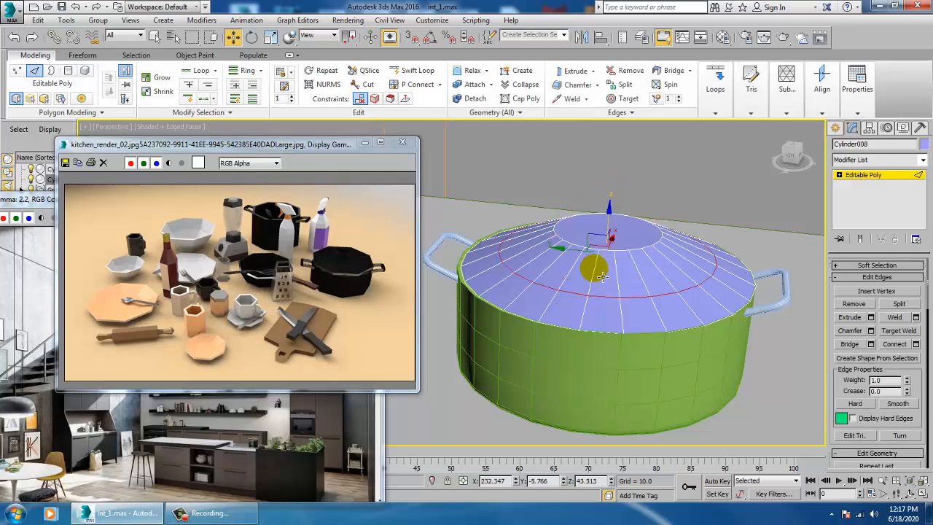
left_click_drag(614, 226, 621, 243)
left_click(637, 233)
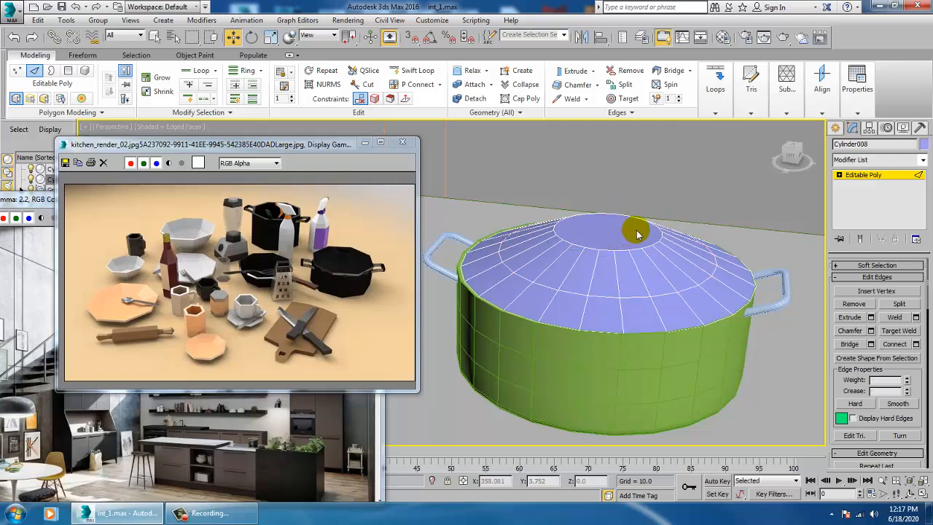
Step: Select the lid's top polygon and scale it down uniformly to form a smaller base for the knob
key("4")
left_click(628, 237)
key("r")
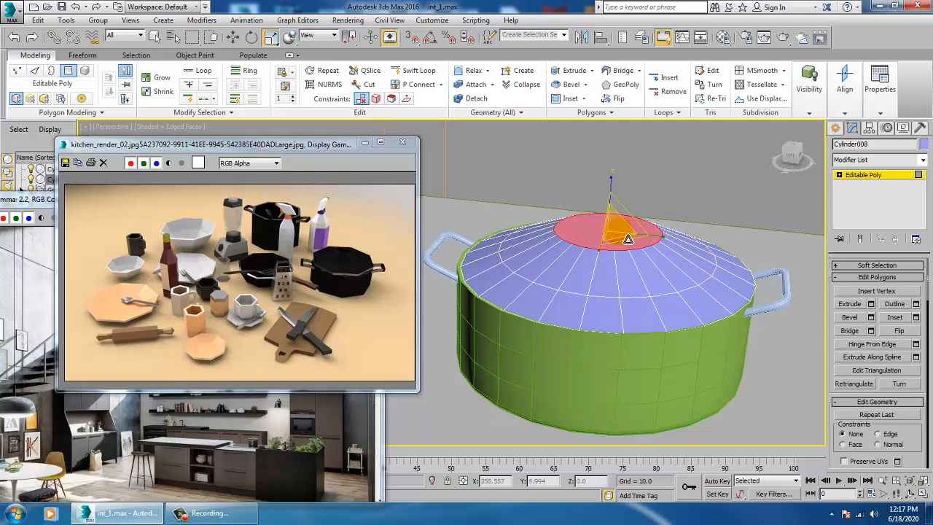
left_click_drag(619, 234, 652, 279)
key("w")
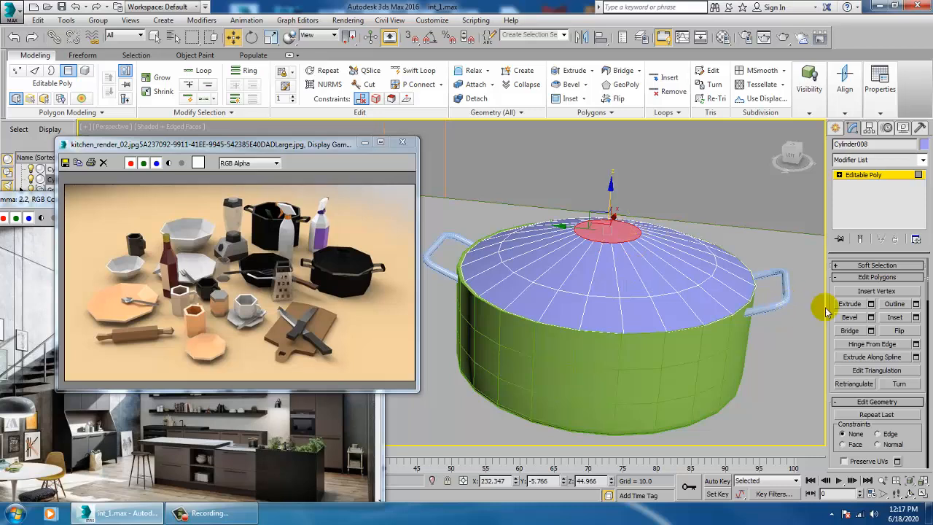
Step: Extrude the lid's small top polygon upward twice by about 0.8 each to build the knob
left_click(870, 304)
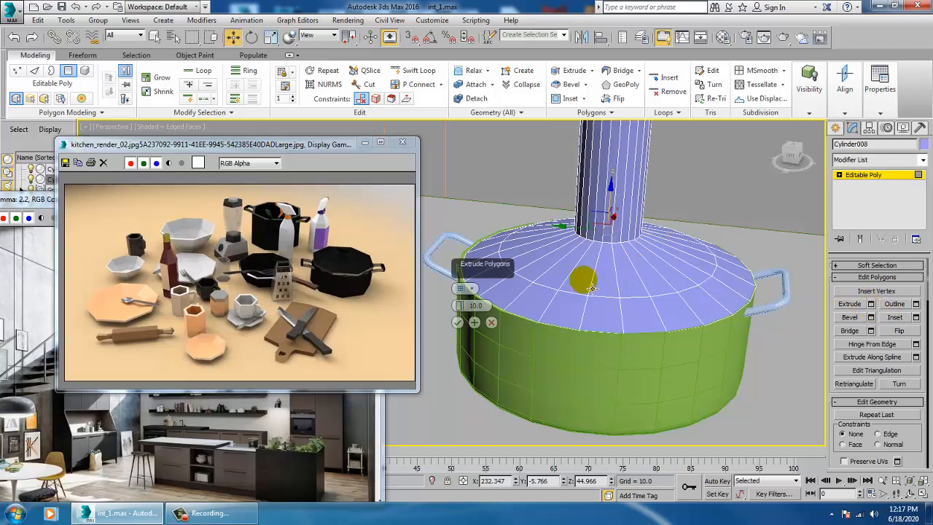
left_click_drag(460, 310, 471, 351)
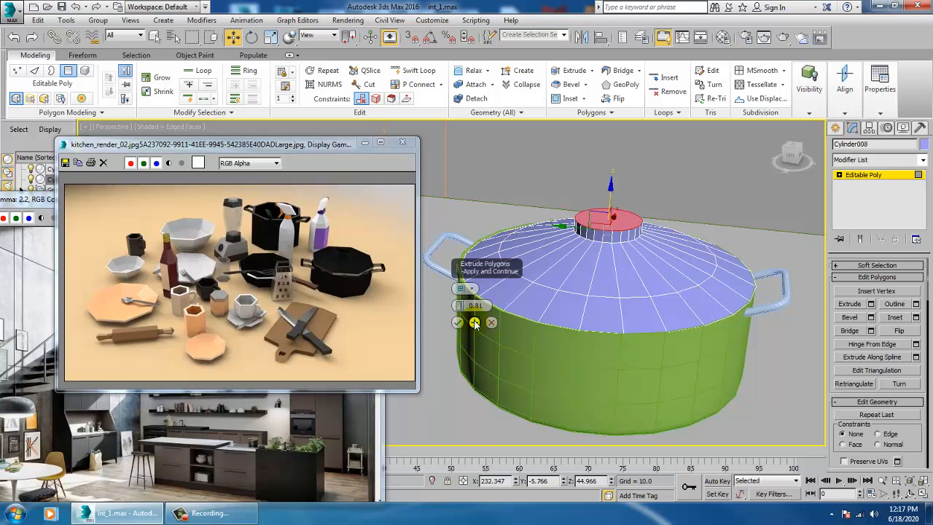
left_click(474, 323)
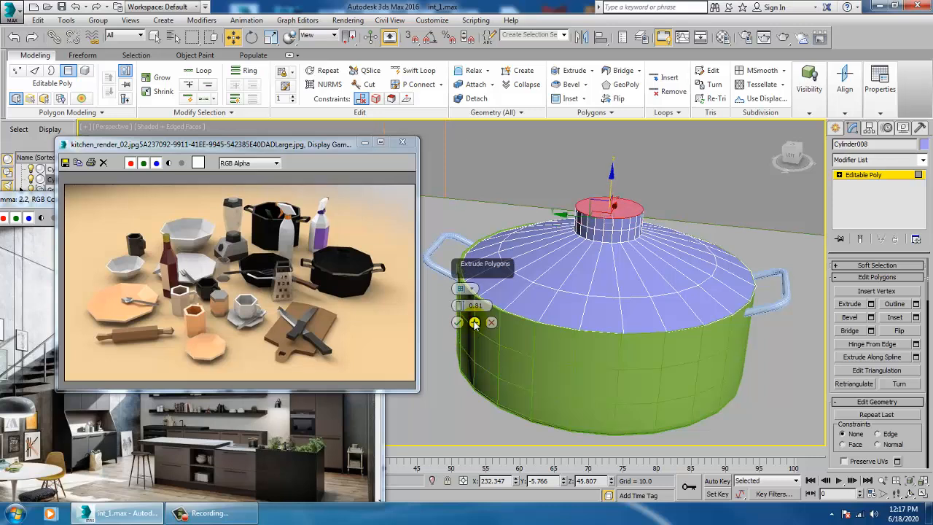
left_click(457, 323)
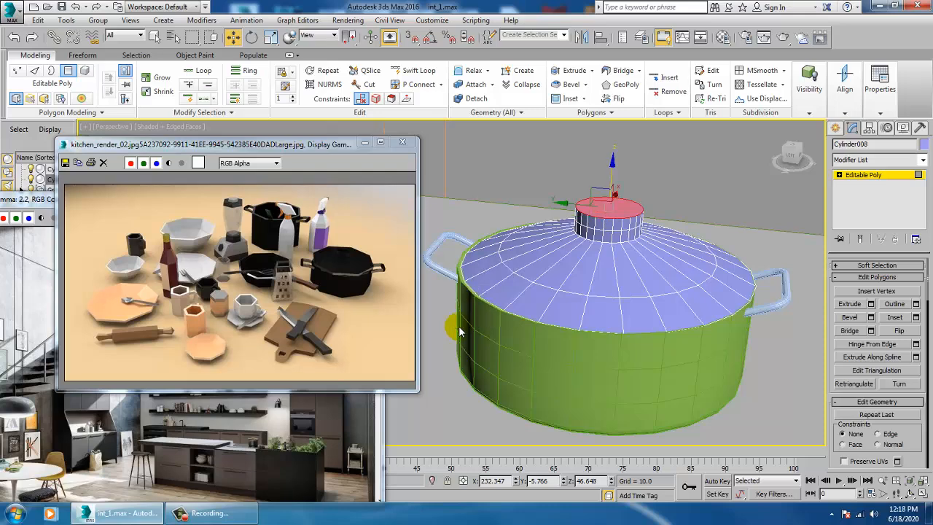
Step: Scale down the knob's top polygon to taper it and leave polygon editing on the lid
key("r")
left_click_drag(615, 207, 656, 238)
key("w")
scroll(656, 238, "down", 10)
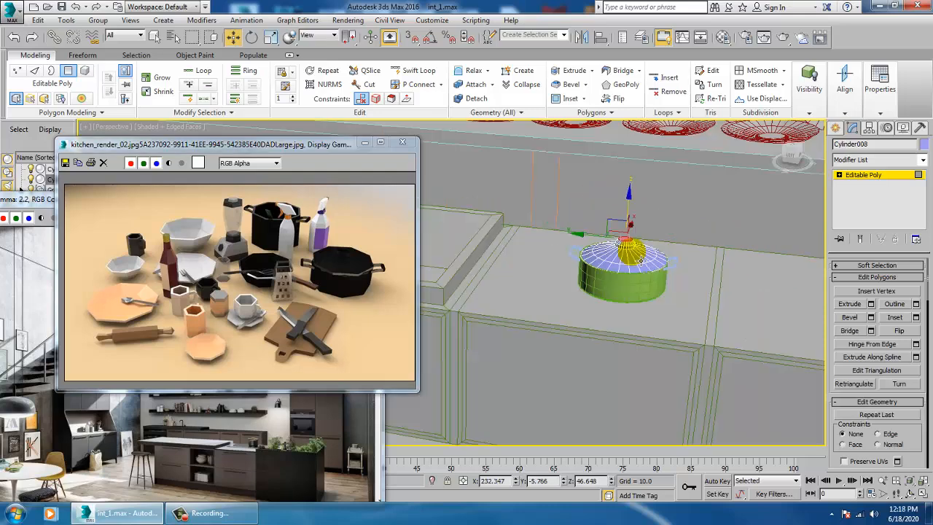
left_click(865, 178)
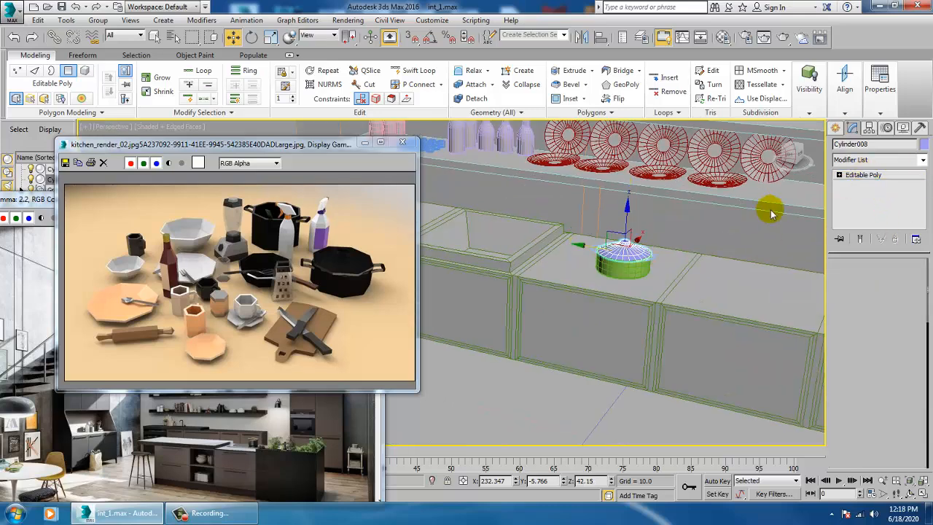
Step: Select all scene objects and assign them the grey 01 - Default material
left_click(774, 220)
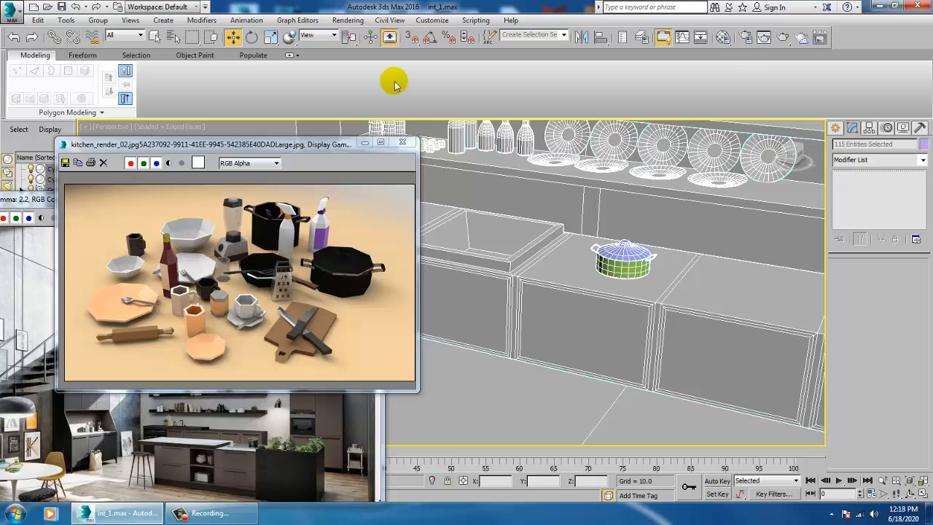
key("m")
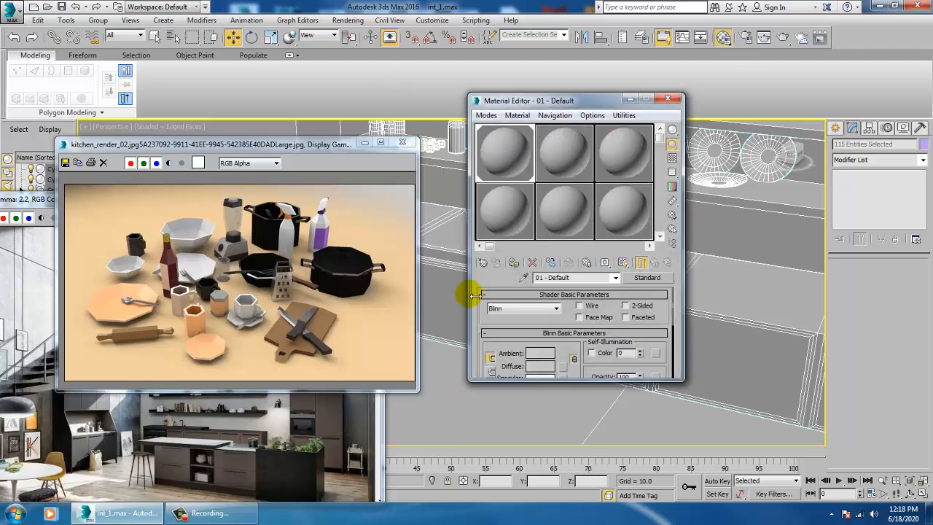
left_click(668, 99)
Step: Select the pot body, lid and both handles, move them along the counter toward the sink and scale them to 72 percent
middle_click_drag(650, 377, 649, 411)
scroll(626, 331, "up", 4)
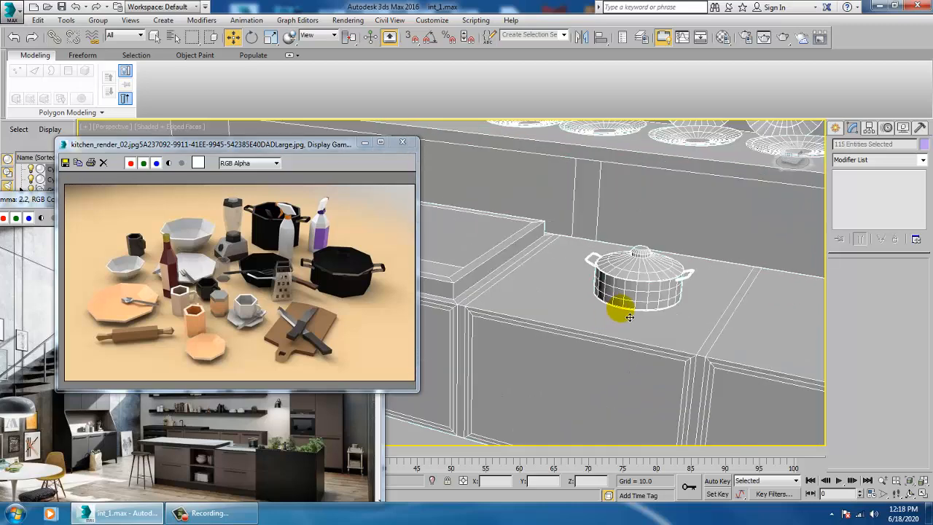
left_click(656, 279)
left_click(659, 303, "ctrl")
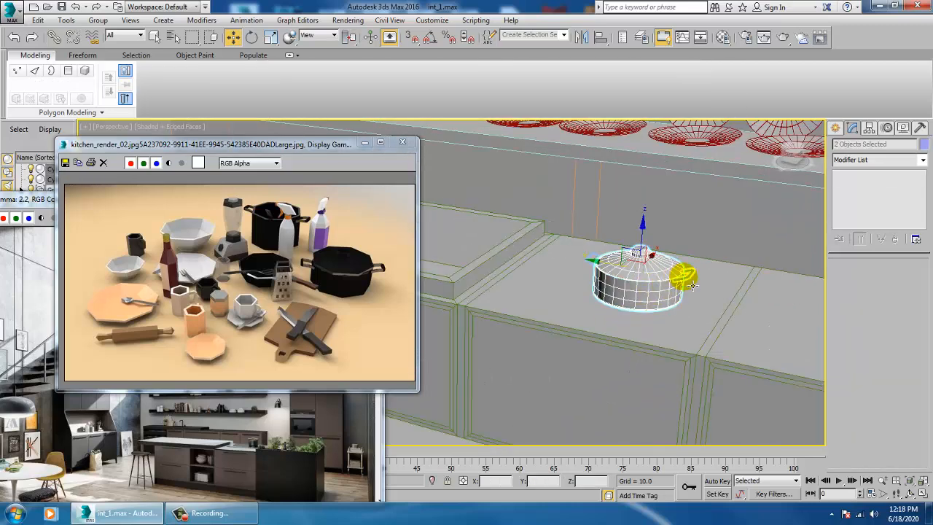
left_click(689, 283, "ctrl")
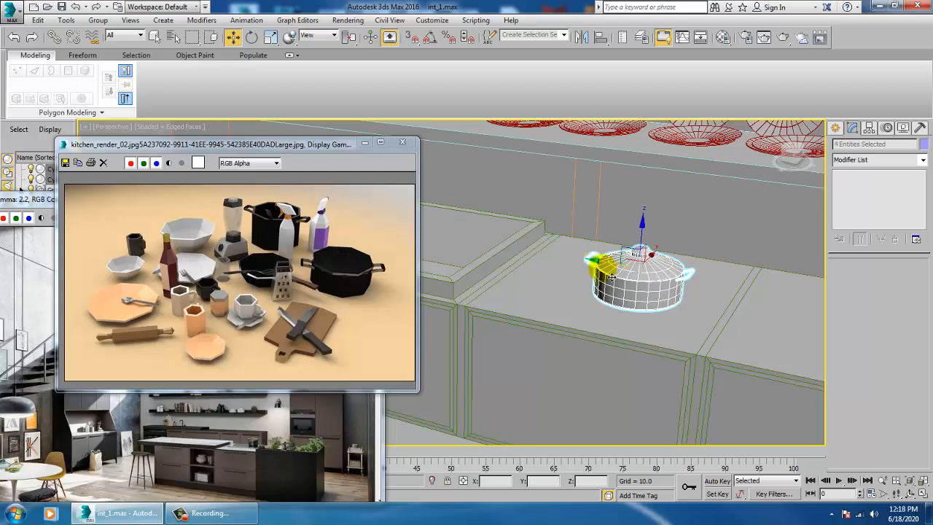
left_click_drag(592, 266, 576, 267)
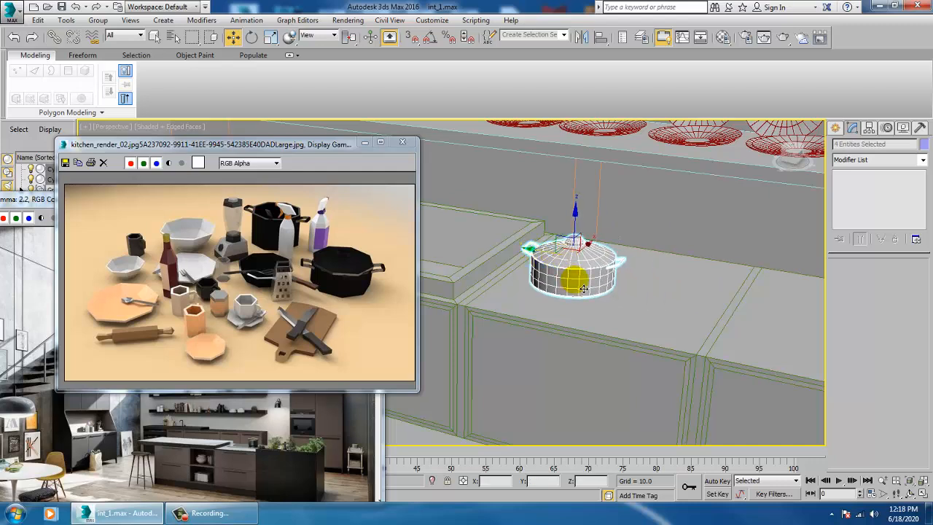
key("r")
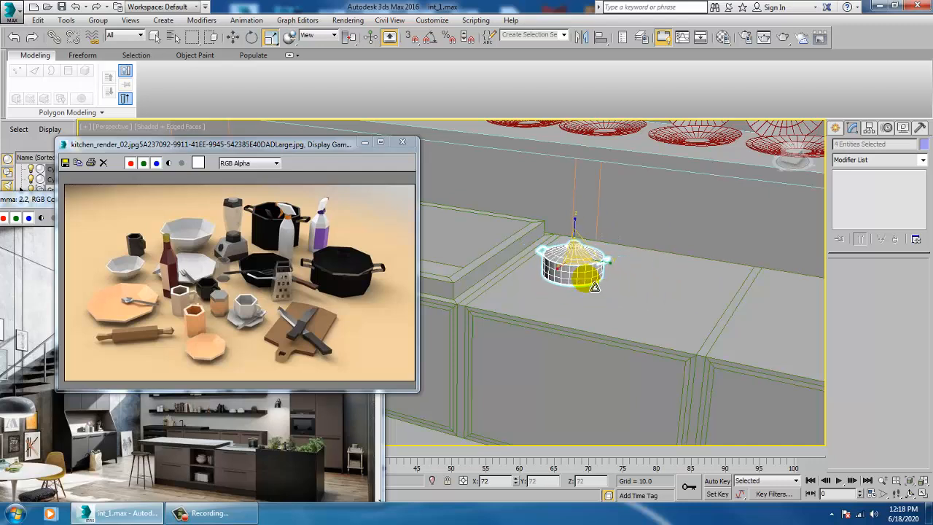
key("w")
Step: Move the complete pot back across the counter toward the wall, keeping all four of its parts selected
scroll(609, 276, "down", 4)
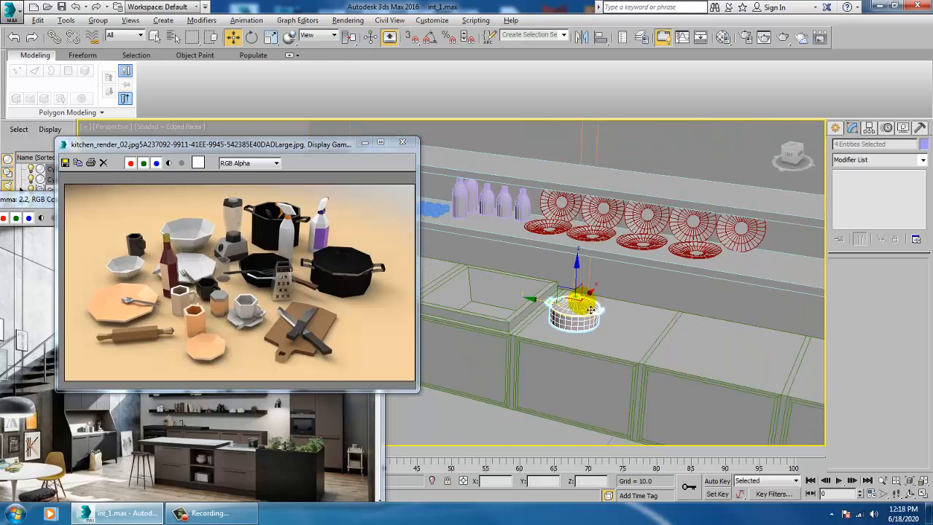
scroll(620, 311, "up", 5)
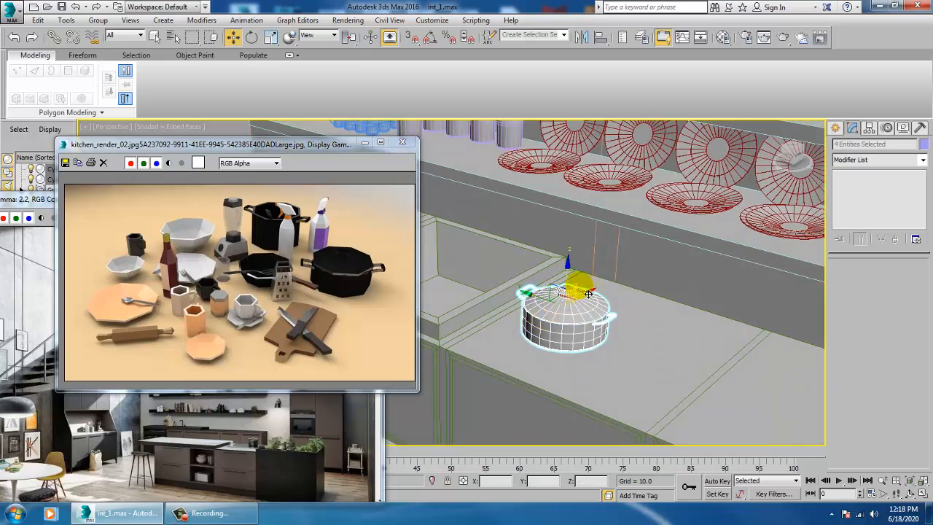
left_click_drag(598, 299, 638, 271)
left_click(606, 281)
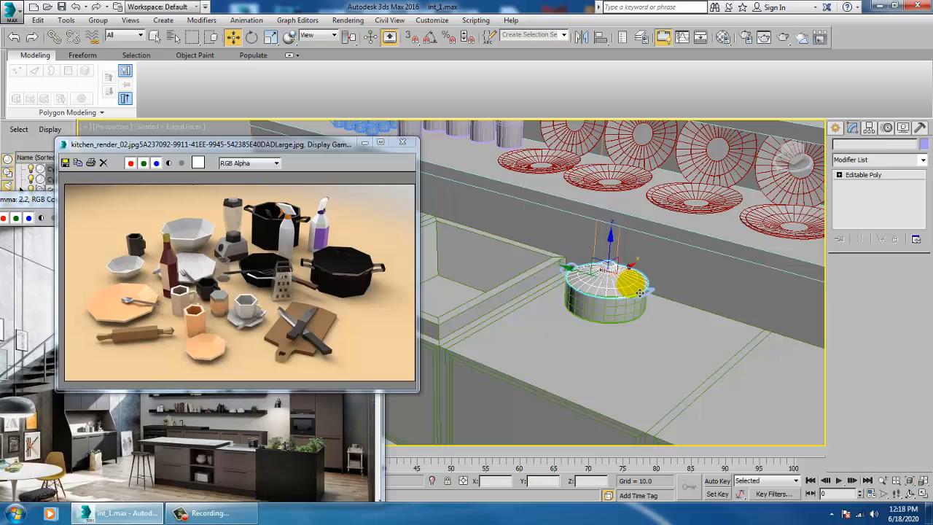
key("ctrl+z")
Step: Clone the complete pot along the counter away from the sink and scale the copy down into a smaller pot
mouse_move(592, 281)
left_mouse_down("shift")
mouse_move(701, 332)
mouse_move(724, 328)
mouse_move(725, 338)
mouse_move(676, 312)
mouse_move(756, 328)
mouse_move(745, 330)
left_mouse_up("shift")
left_click(474, 306)
key("r")
key("e")
key("w")
key("e")
scroll(681, 344, "down", 3)
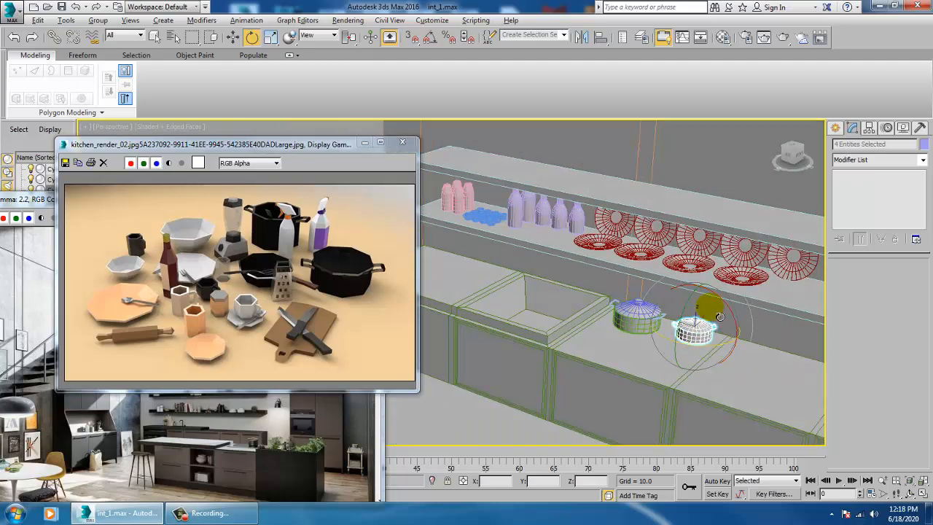
middle_click_drag(689, 362, 707, 336, "alt")
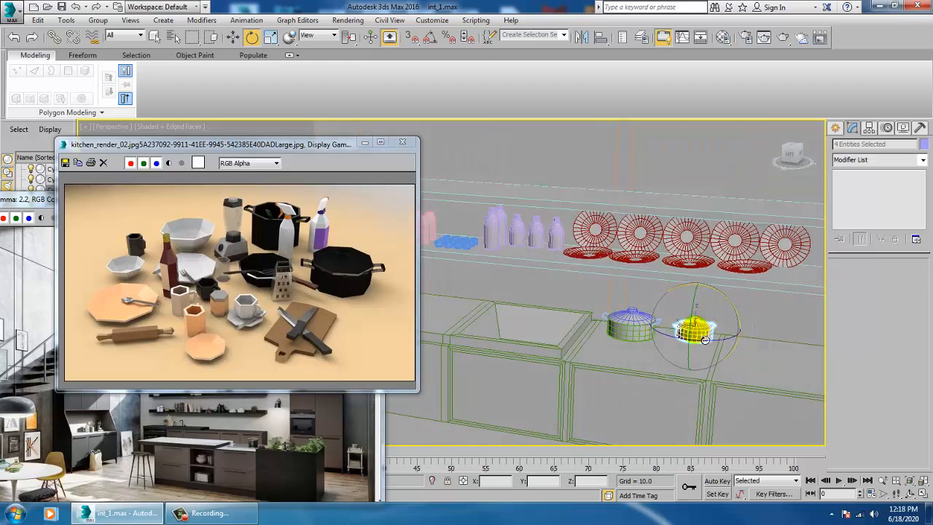
scroll(707, 336, "up", 3)
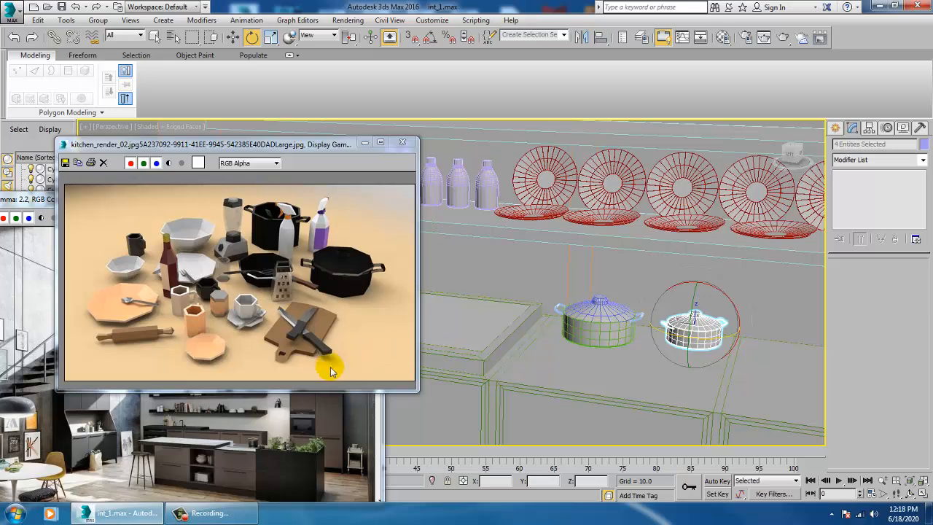
Step: Draw a closed Line spline with AutoGrid on the counter in front of the pots, outlining a rectangular cutting board with a short handle
left_click(835, 129)
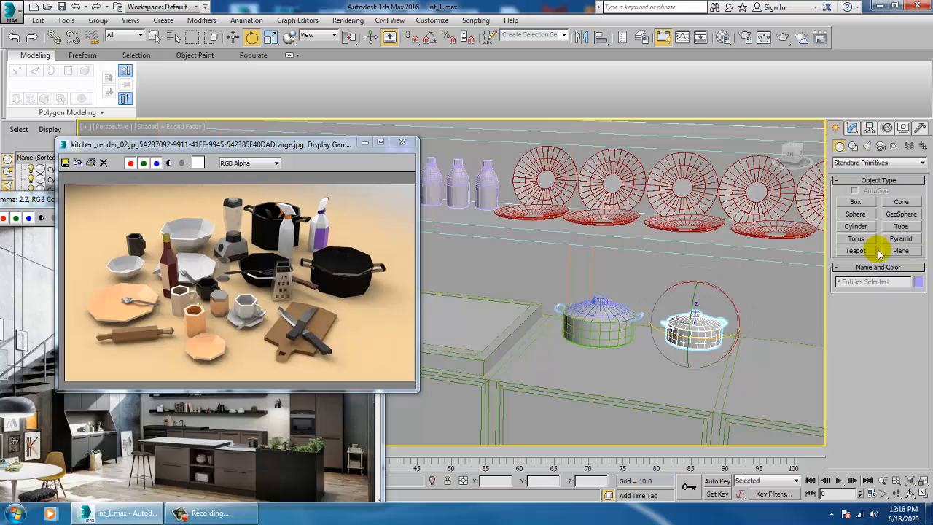
left_click(853, 146)
left_click(856, 210)
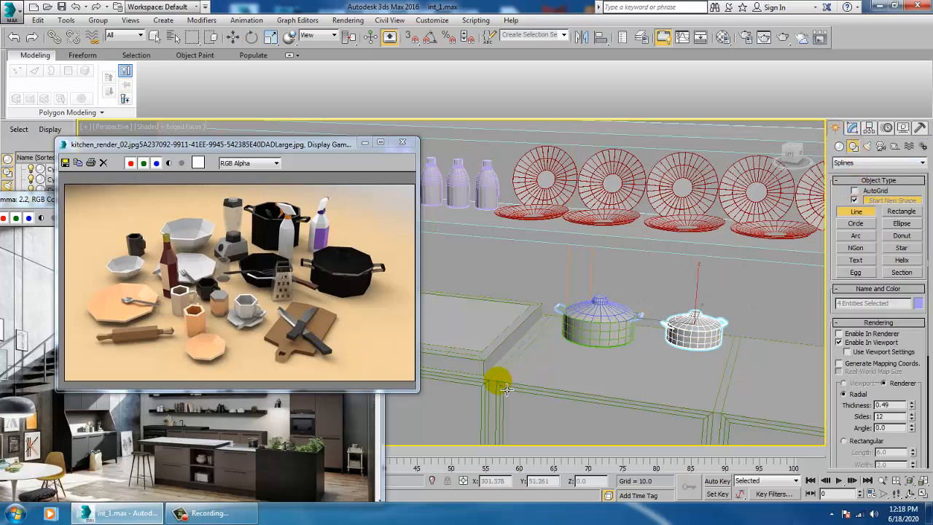
key("alt+w")
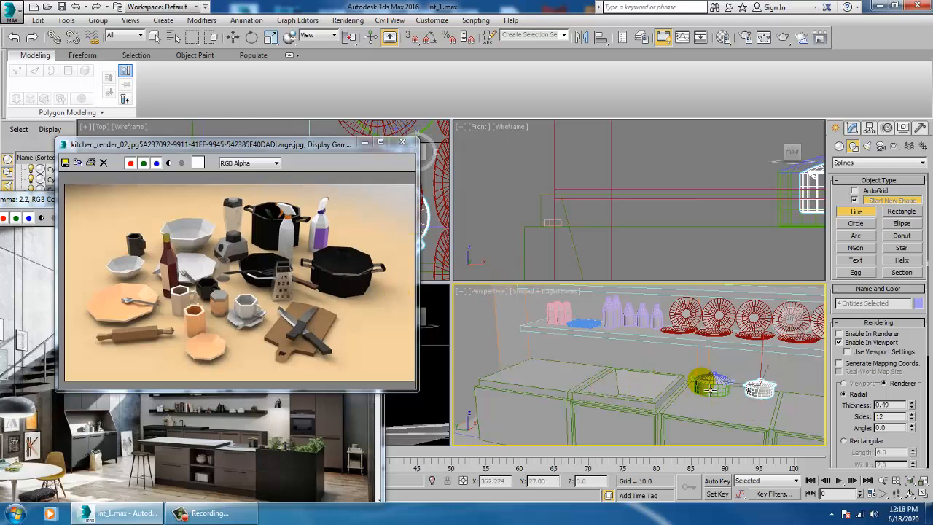
key("alt+w")
left_click(858, 211)
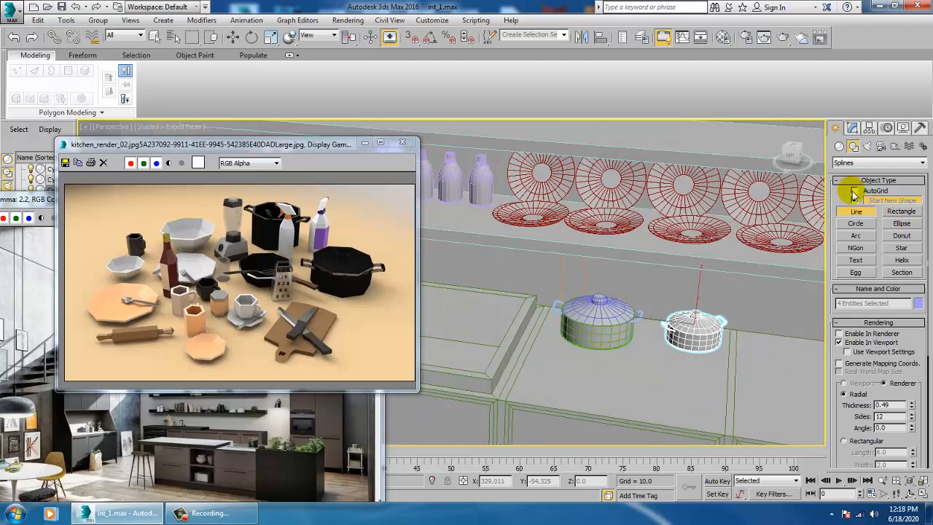
left_click(854, 191)
left_click(621, 402)
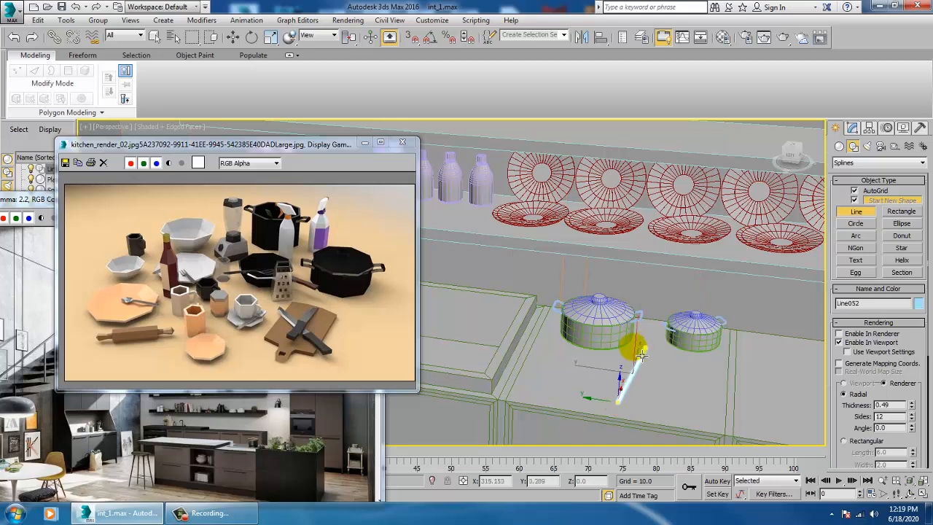
left_click(629, 360)
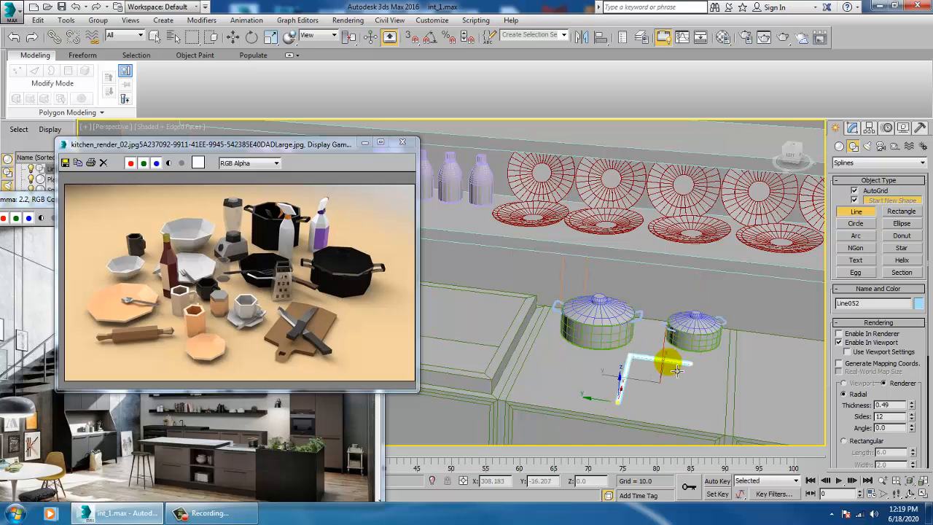
left_click(682, 366)
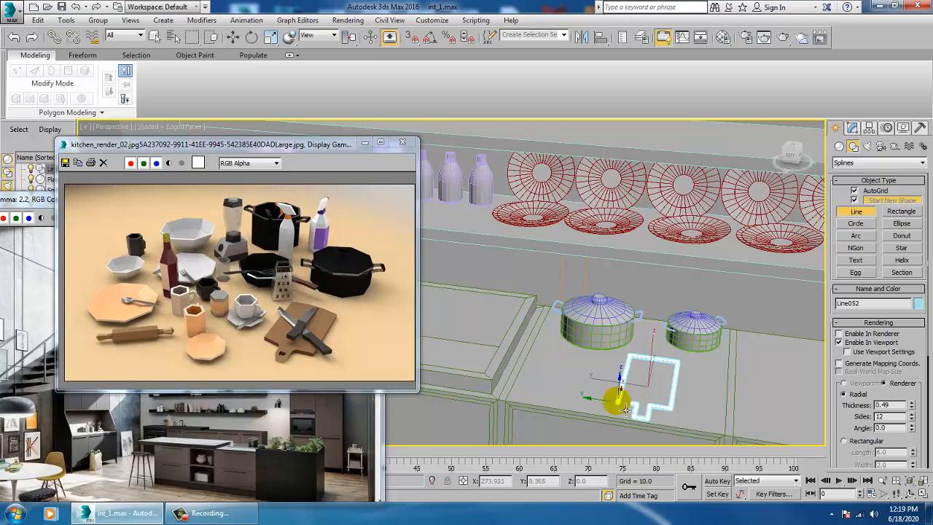
left_click(625, 409)
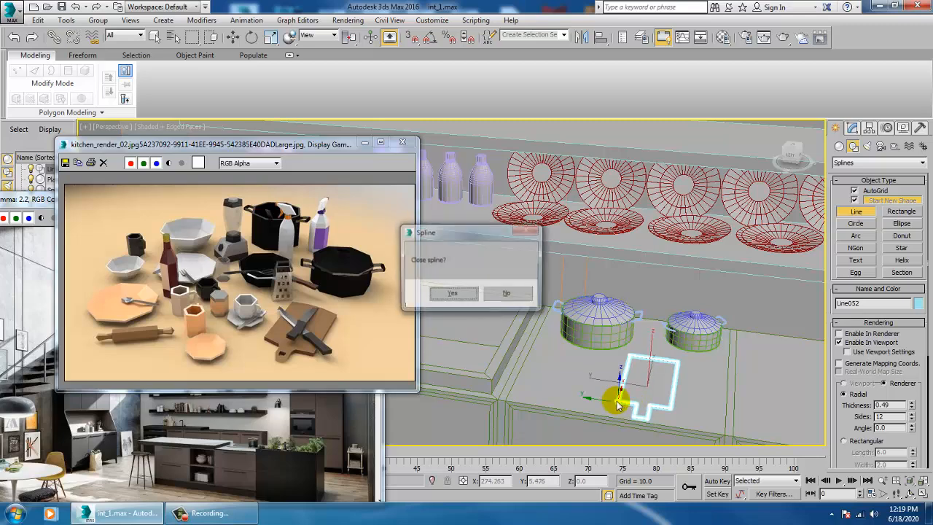
left_click(462, 297)
right_click(468, 306)
Step: Centre the handle on the cutting board outline by moving its four vertices slightly along Y in the top view
key("z")
scroll(629, 295, "down", 5)
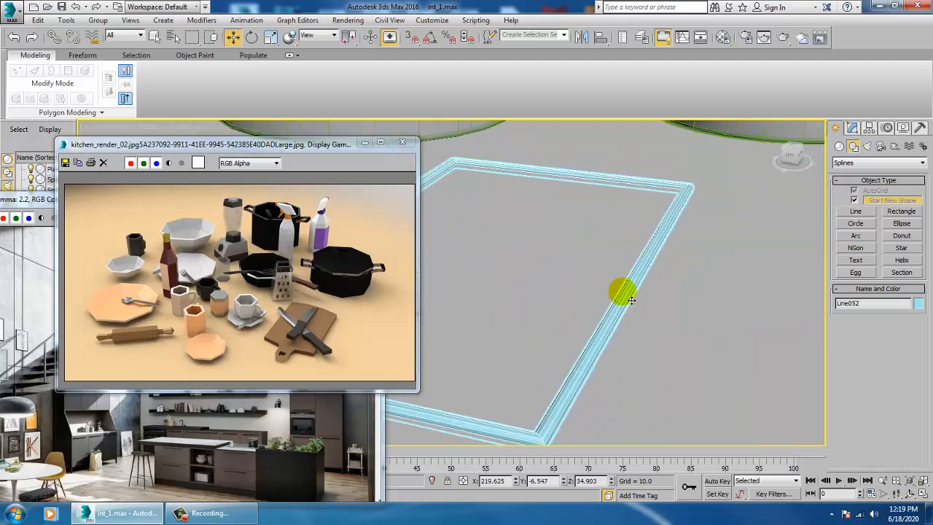
middle_click_drag(626, 308, 654, 318, "alt")
key("1")
middle_click_drag(564, 362, 547, 381, "alt")
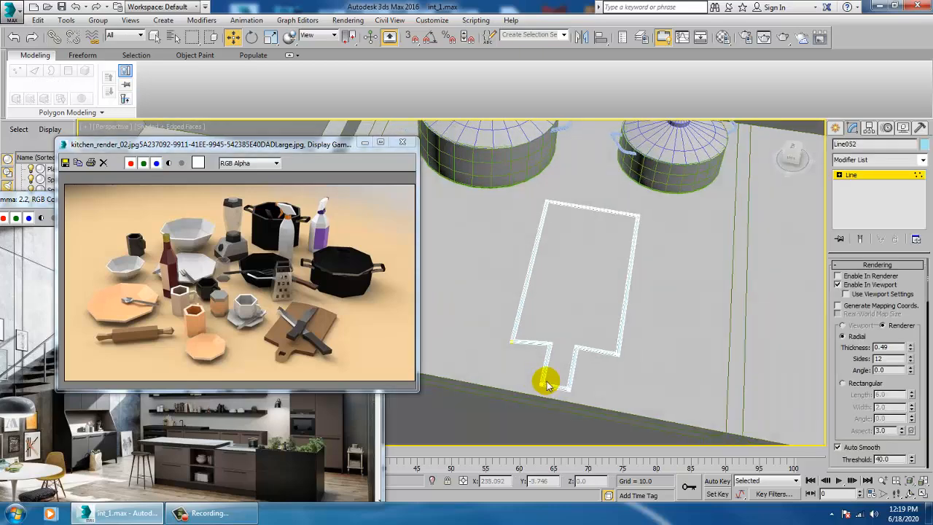
key("alt+w")
left_click(447, 234)
key("alt+w")
key("z")
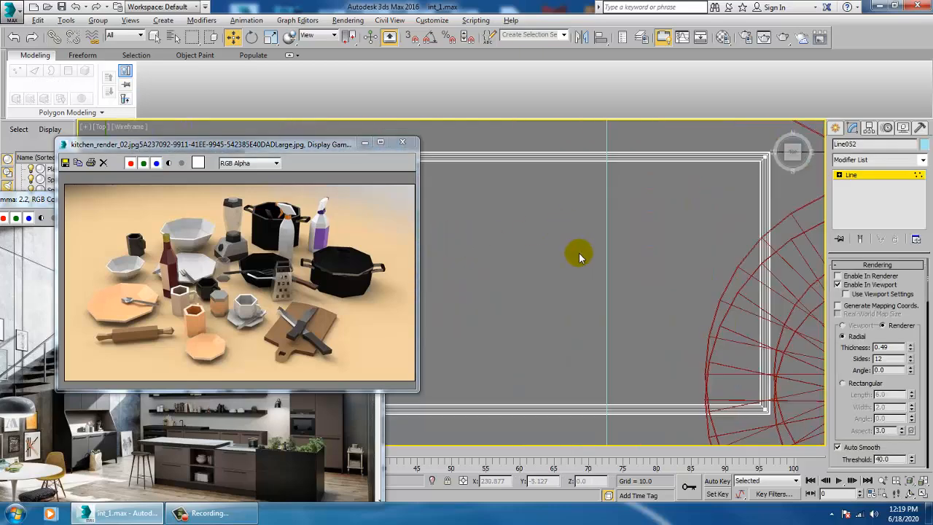
middle_click_drag(580, 255, 881, 290)
scroll(816, 285, "down", 3)
left_click_drag(656, 221, 731, 247)
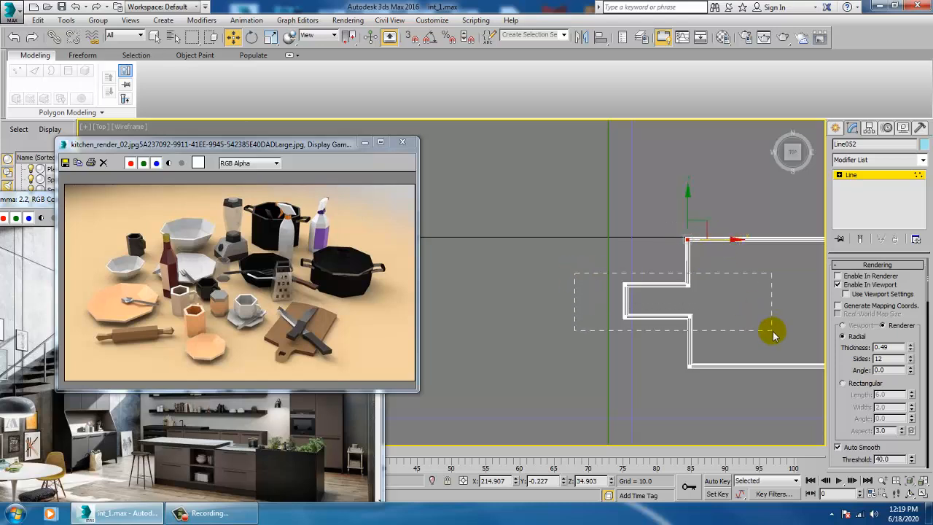
left_click_drag(773, 334, 773, 331)
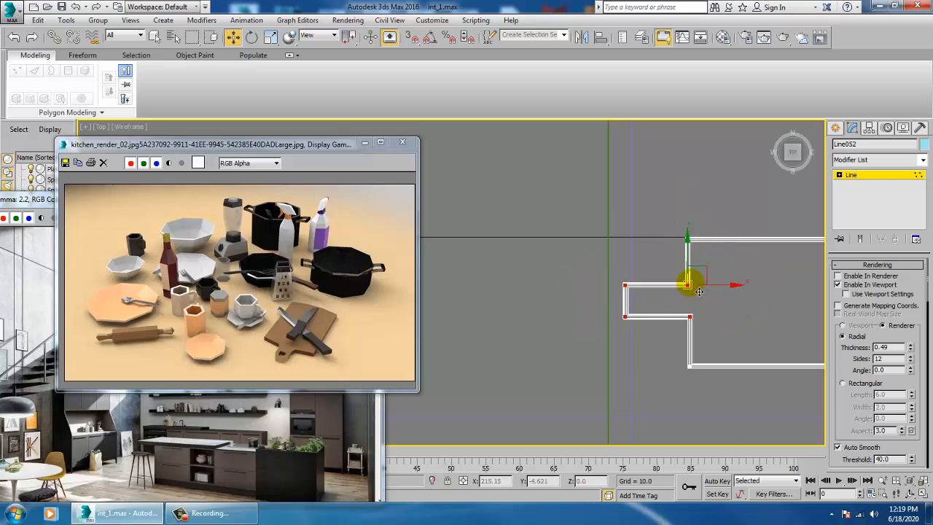
left_click_drag(694, 261, 693, 266)
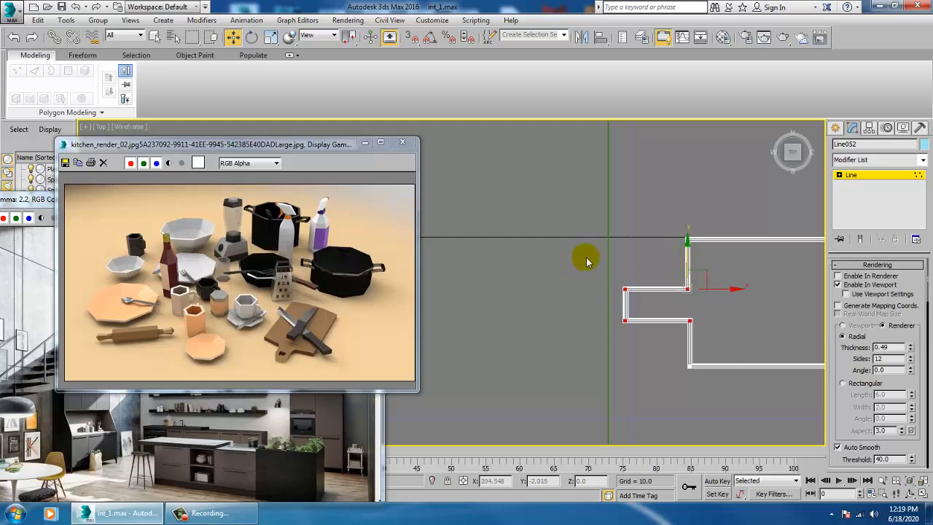
left_click_drag(587, 258, 646, 346)
Step: Apply an Extrude modifier with an amount of 0.5 to the cutting board outline and raise it slightly along Z on the counter
key("alt+w")
right_click(710, 356)
key("alt+w")
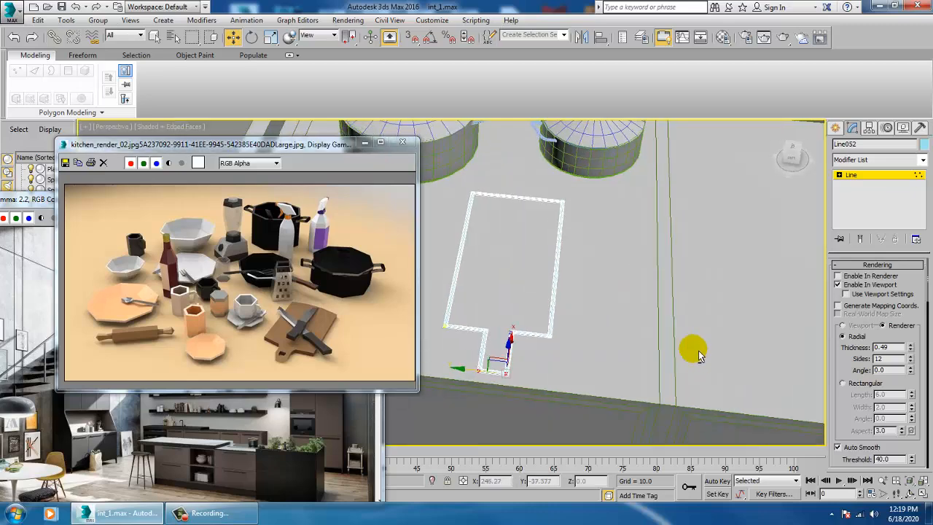
left_click(889, 162)
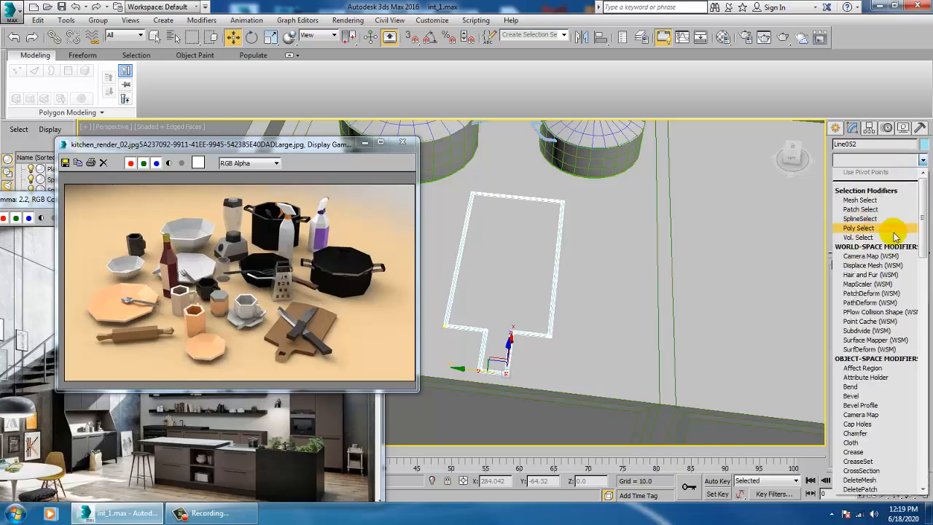
type("ex")
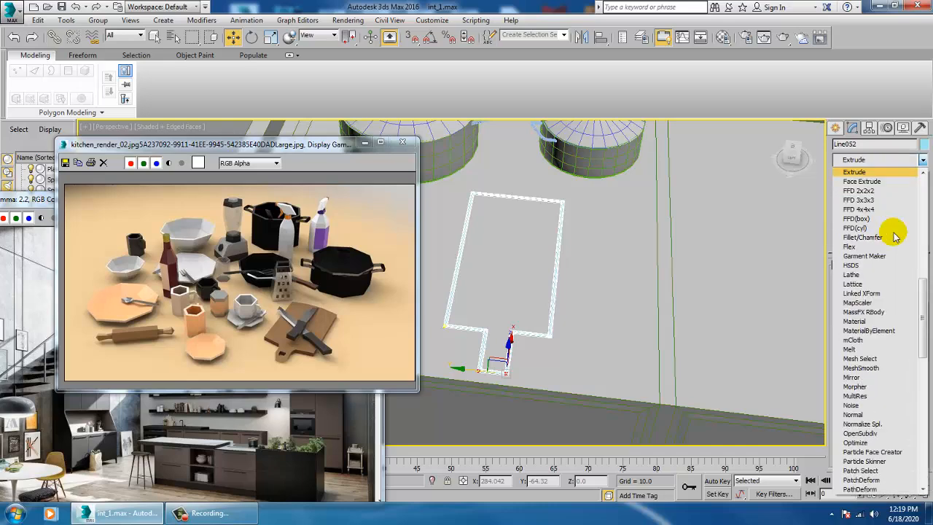
key("Return")
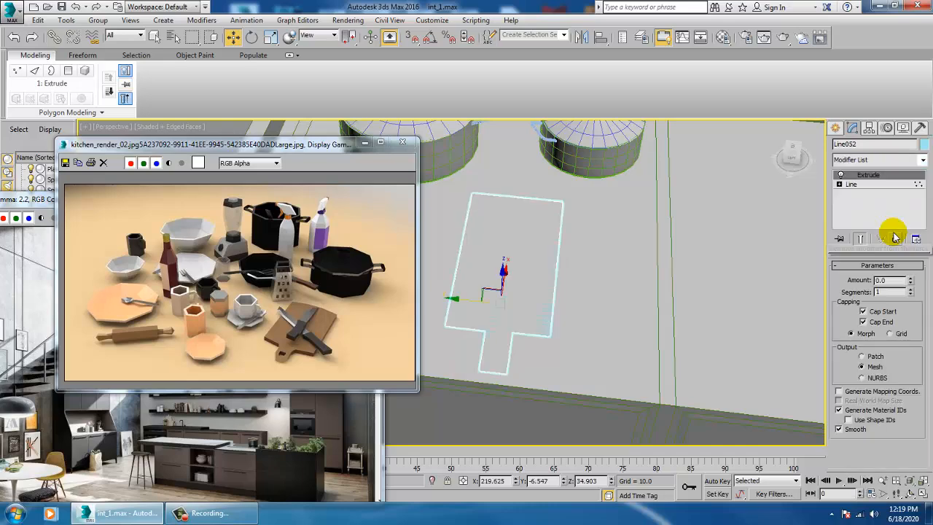
middle_click_drag(512, 293, 500, 267, "alt")
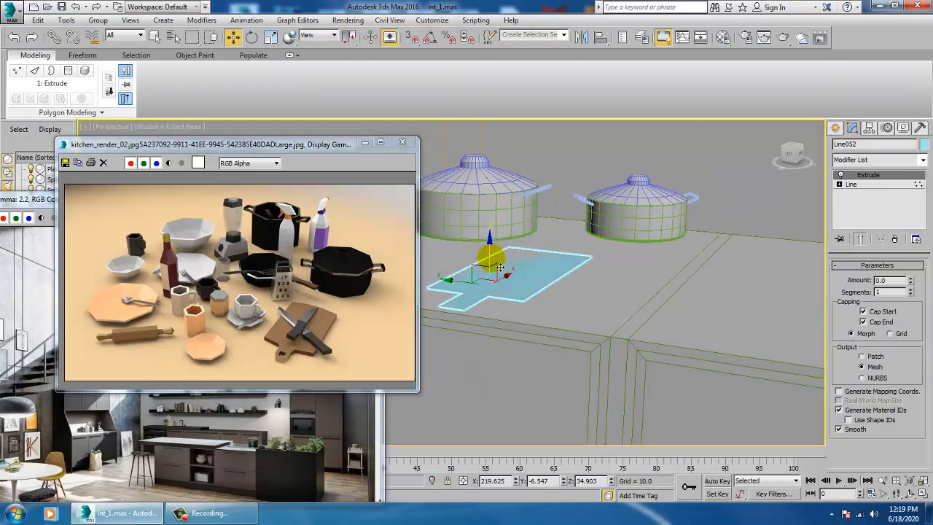
left_click_drag(492, 249, 491, 242)
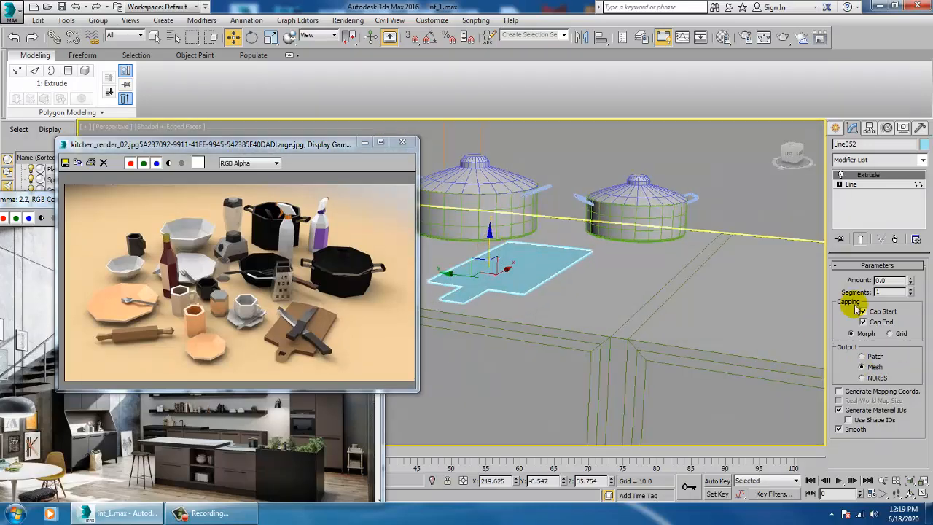
left_click_drag(911, 281, 919, 285)
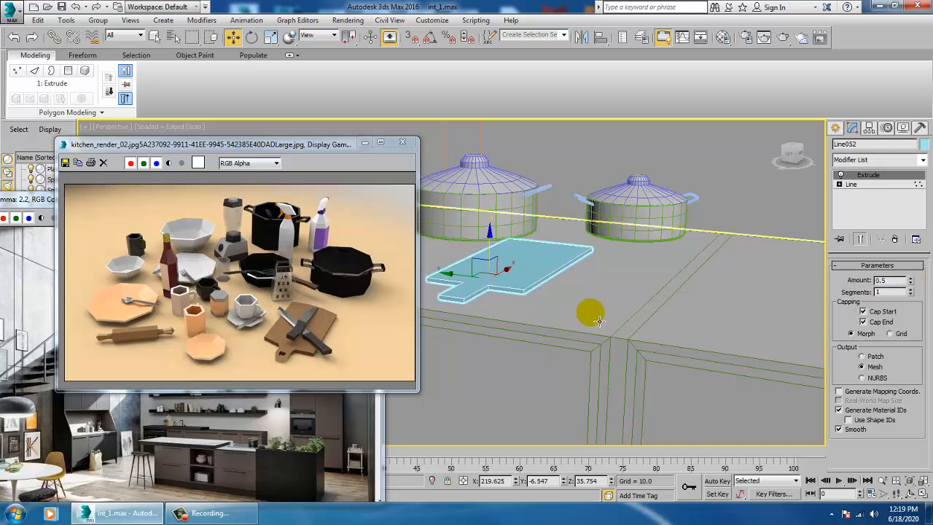
Step: Turn off the line's viewport rendering and fillet the two end vertices of the handle by about 3.12 to round its tip
middle_click_drag(597, 288, 739, 256, "alt")
scroll(739, 256, "up", 3)
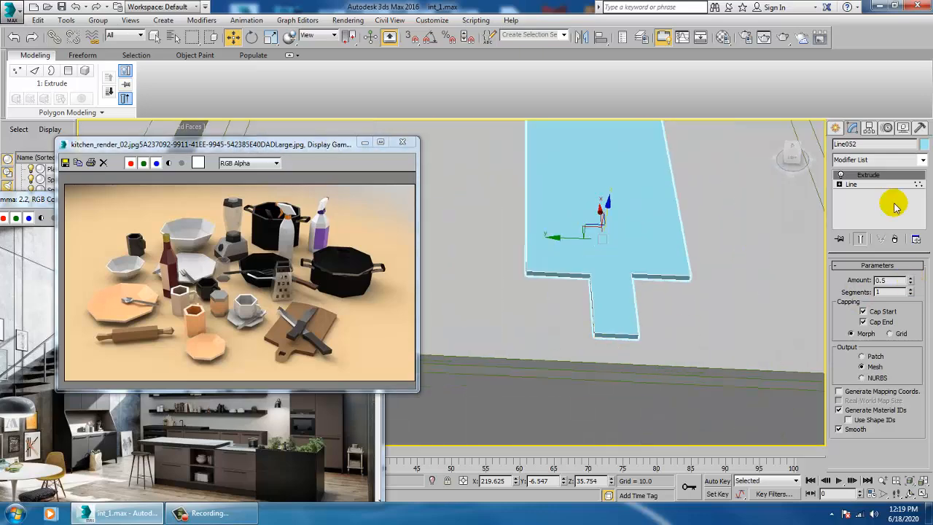
left_click(854, 194)
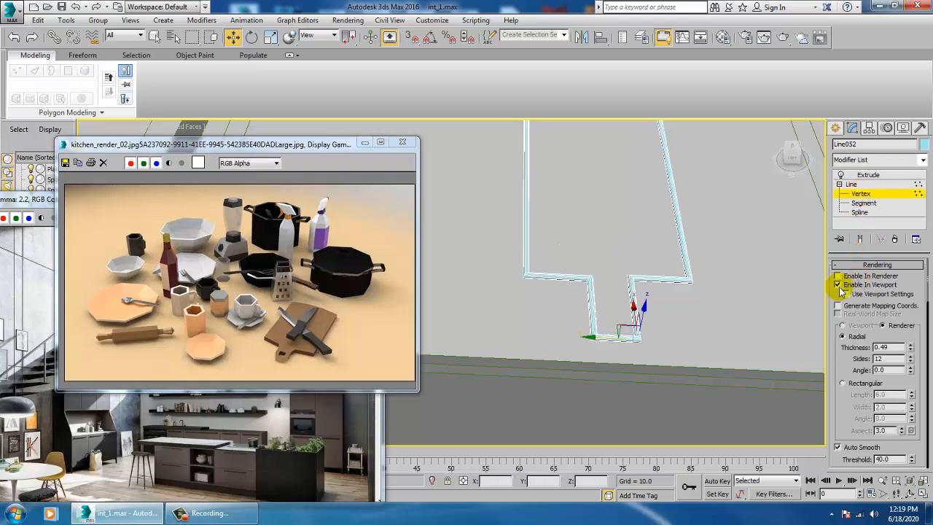
left_click(837, 285)
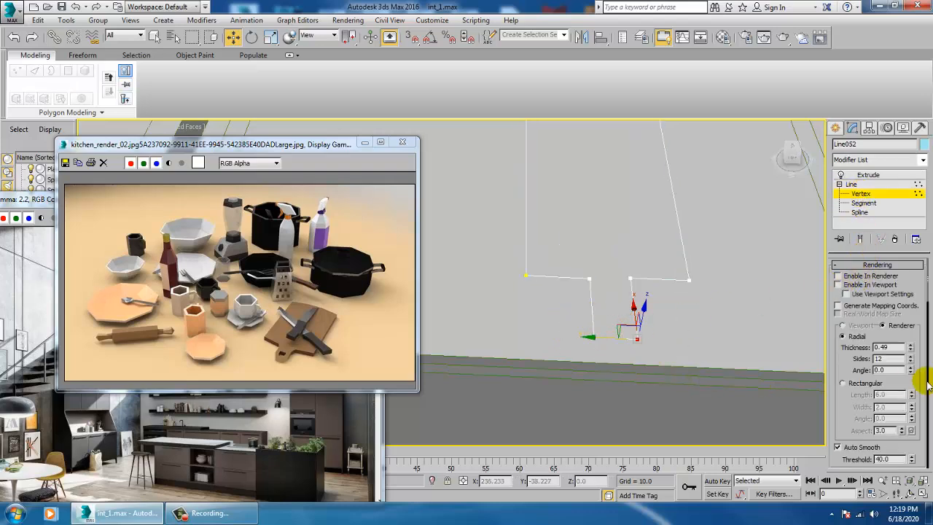
left_click_drag(844, 423, 851, 35)
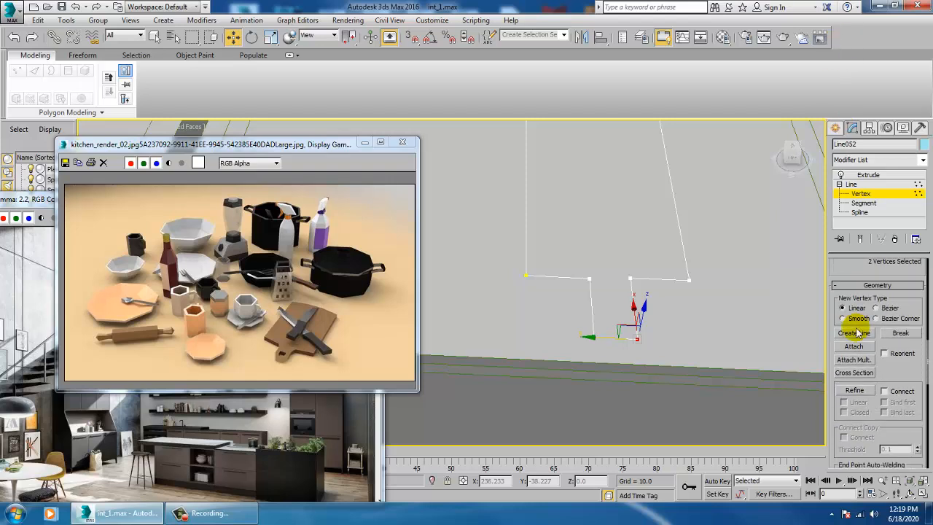
left_click_drag(909, 379, 908, 223)
left_click(854, 421)
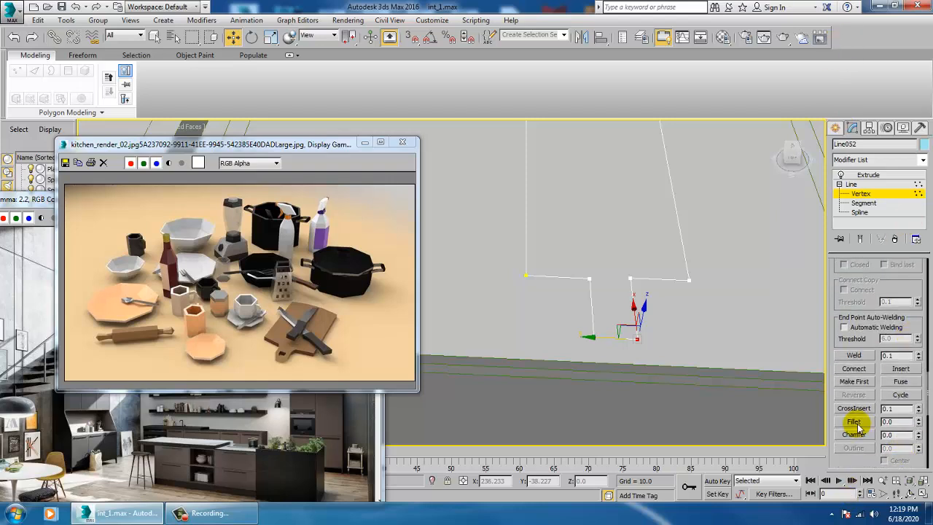
left_click_drag(642, 352, 643, 342)
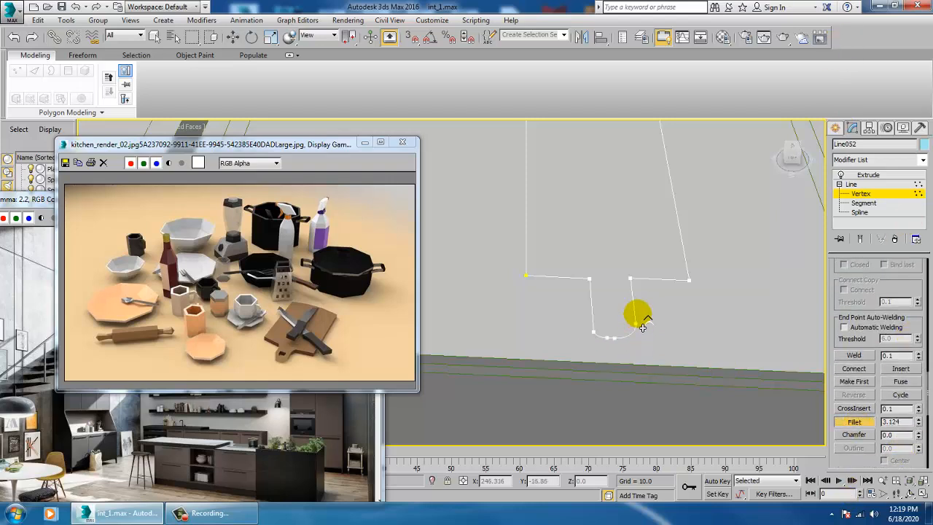
left_click(852, 184)
left_click(881, 175)
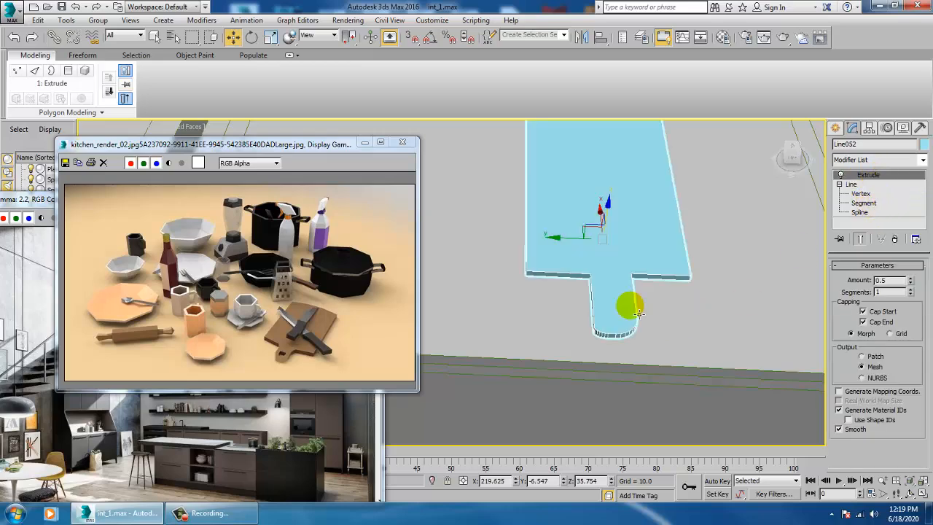
Step: With the end result shown, shorten the handle by moving its rounded-end vertices about 2.6 along X toward the board
middle_click_drag(710, 271, 459, 265, "alt")
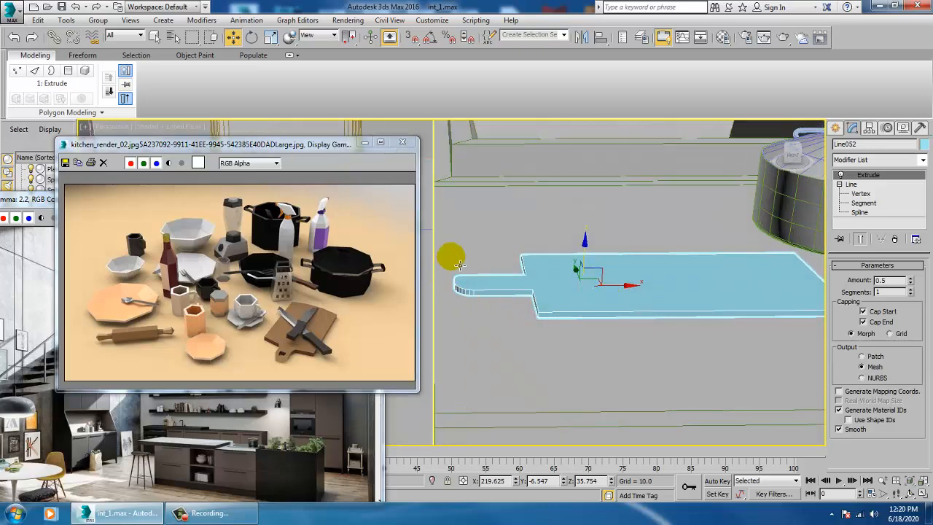
left_click(861, 193)
left_click(860, 240)
middle_click_drag(545, 280, 529, 331, "alt")
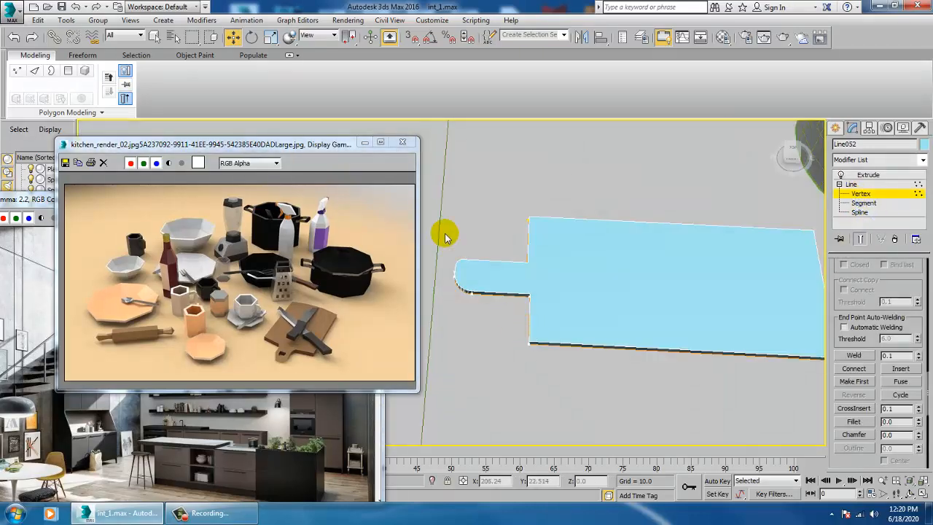
left_click(473, 294)
left_click_drag(507, 303, 537, 306)
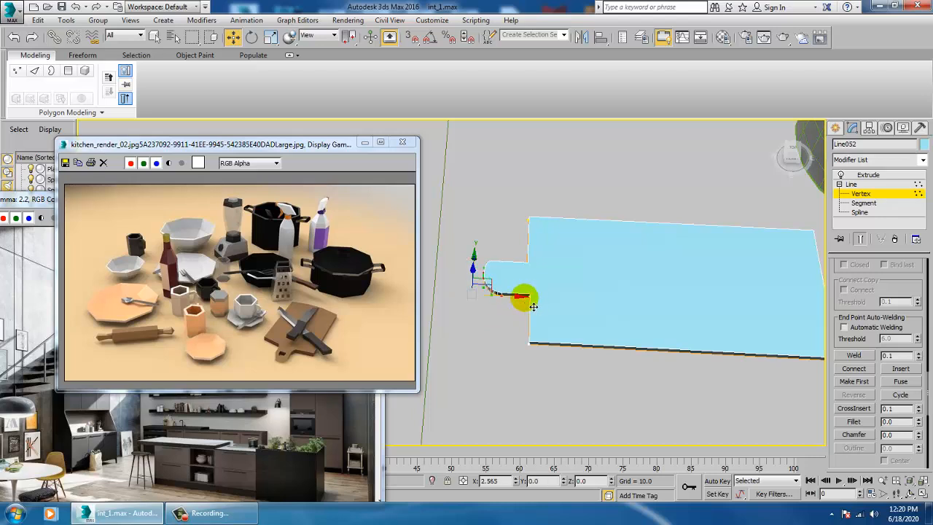
Step: Slant the board's shoulders by moving the two outer corner vertices on the handle side about 0.7 along X
middle_click_drag(620, 309, 620, 314, "alt")
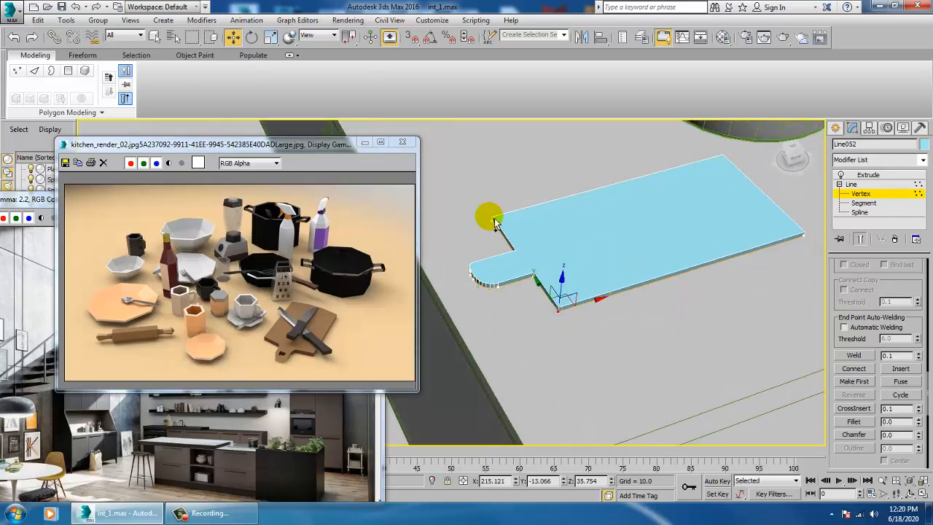
left_click_drag(470, 187, 548, 221, "ctrl")
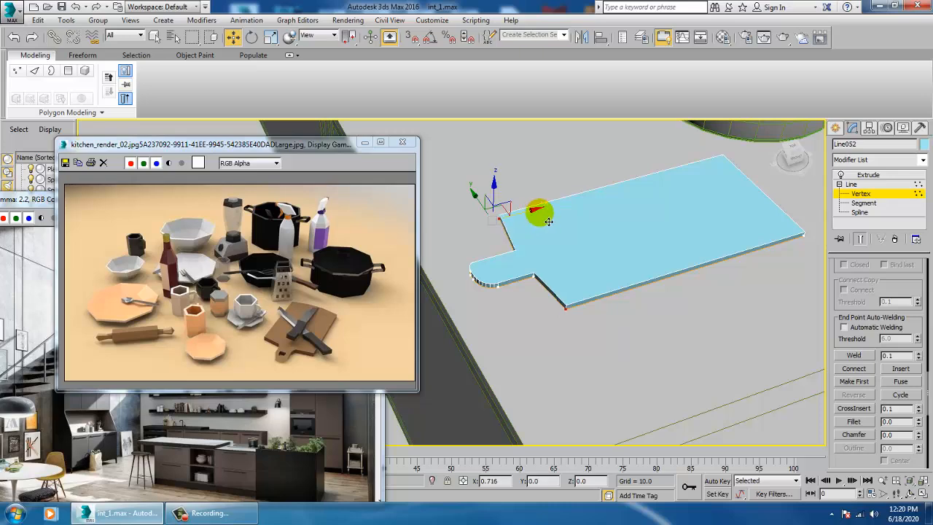
middle_click_drag(709, 204, 689, 333, "alt")
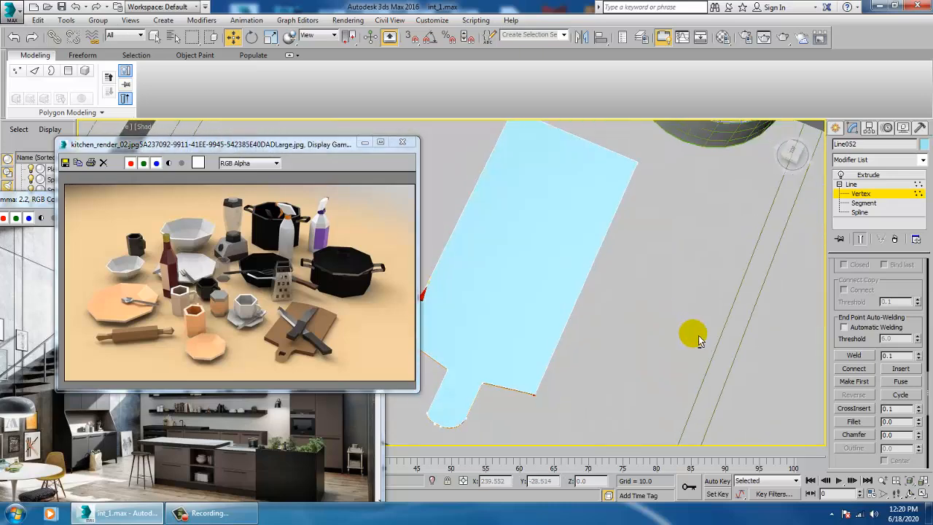
Step: Refine the outline with a new vertex in the middle of the board's edge opposite the handle
right_click(537, 246)
left_click(507, 287)
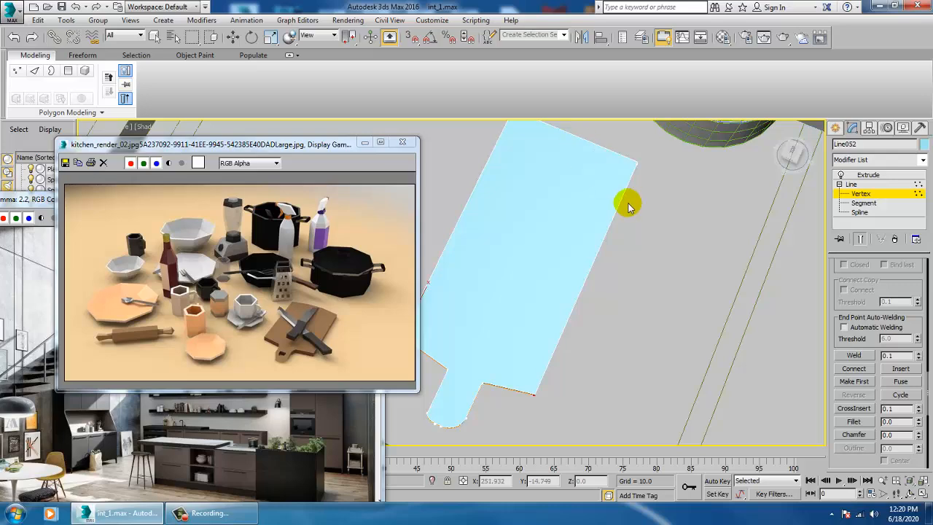
key("w")
middle_click_drag(629, 204, 629, 318, "alt")
key("1")
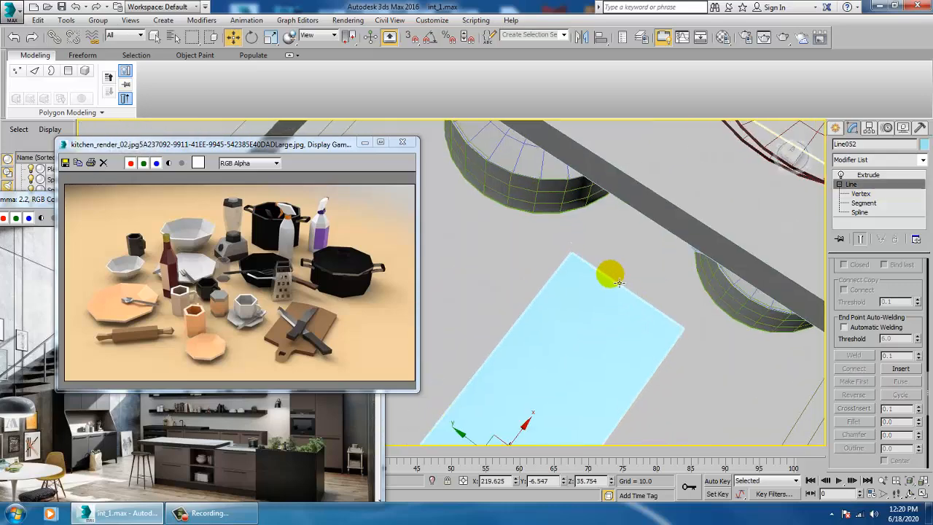
key("alt+e")
key("ctrl+z")
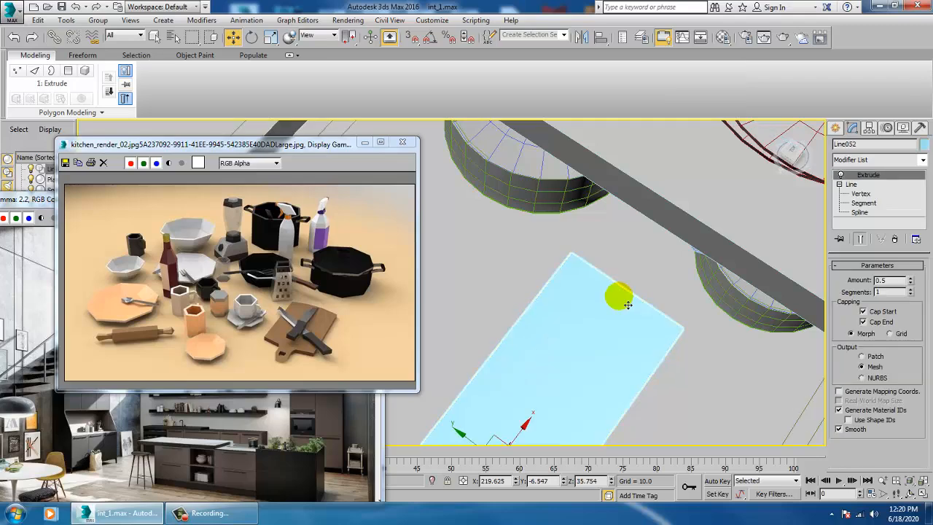
Step: Convert the middle vertex of the edge opposite the handle to a curved type and pull it outward about 1.5 along X
left_click(863, 193)
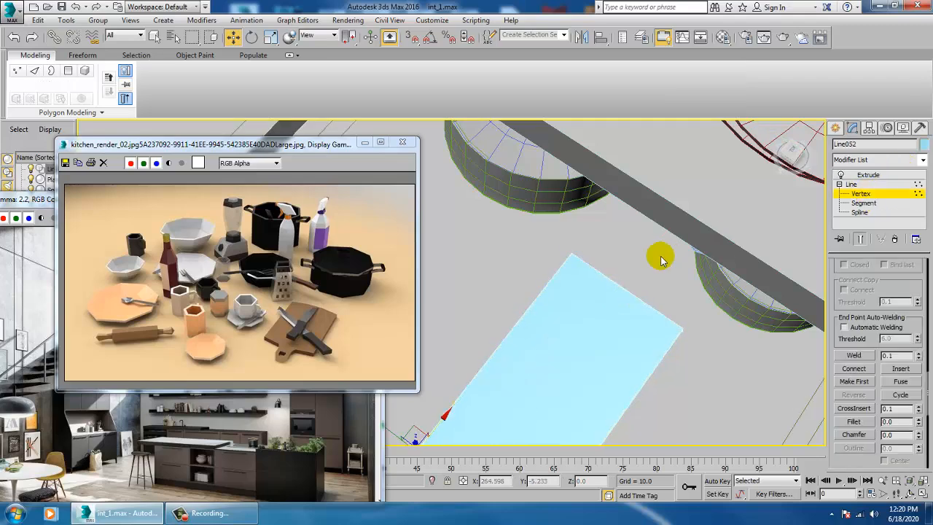
left_click_drag(654, 280, 624, 308)
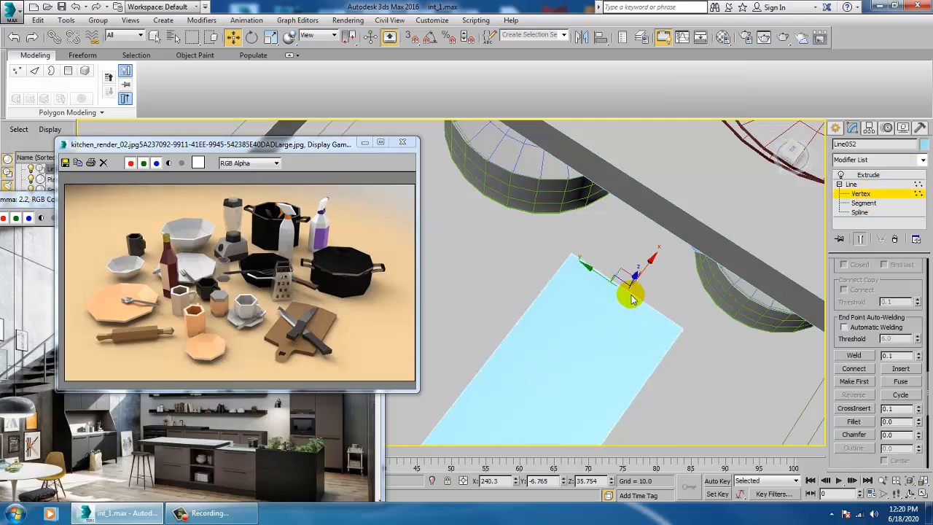
right_click(631, 295)
left_click(596, 232)
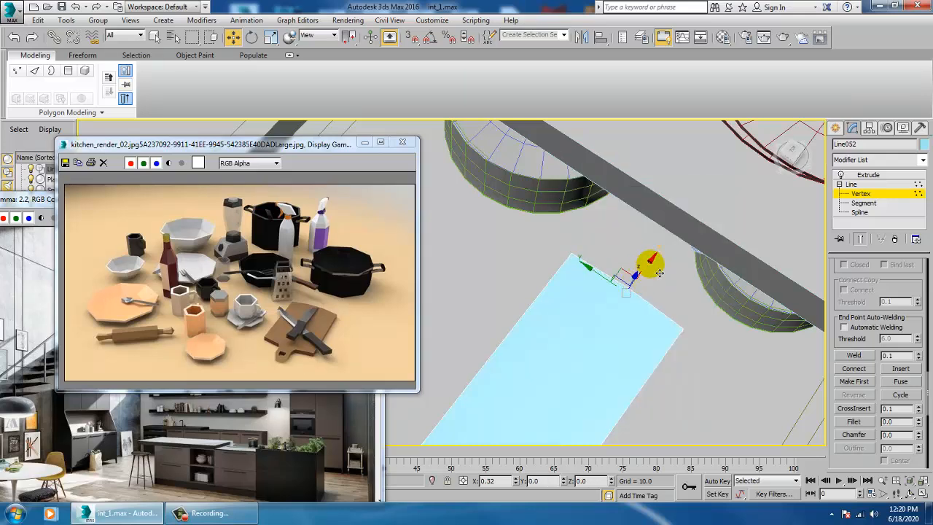
left_click_drag(663, 271, 661, 272)
middle_click_drag(659, 274, 597, 270, "alt")
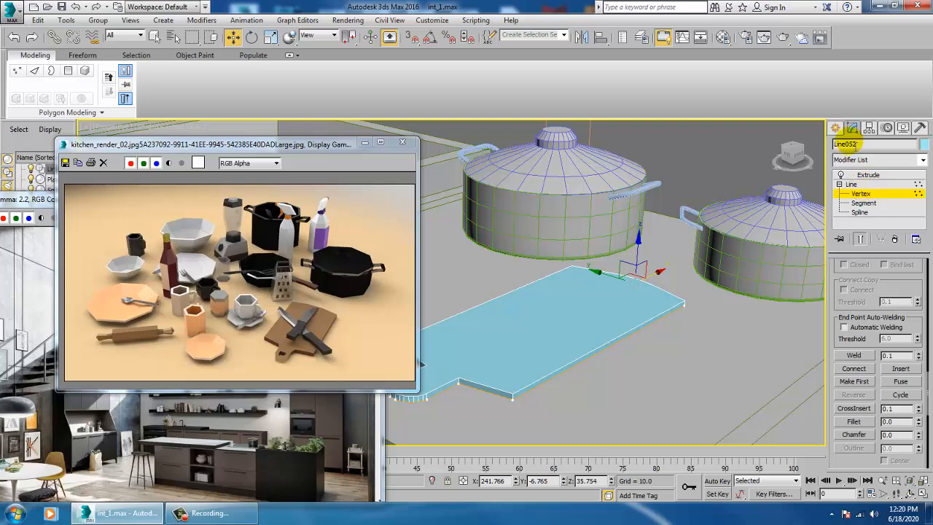
Step: Scale the whole cutting board uniformly to about 81%, and shorten it along X to about 85%
left_click(836, 129)
middle_click_drag(583, 333, 531, 332, "alt")
scroll(550, 301, "down", 5)
scroll(572, 284, "up", 4)
key("r")
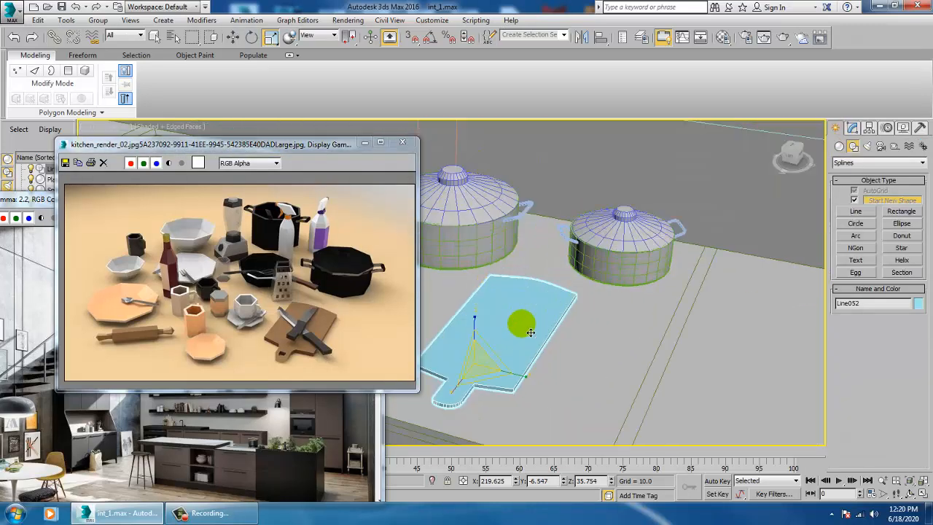
left_click_drag(479, 358, 495, 381)
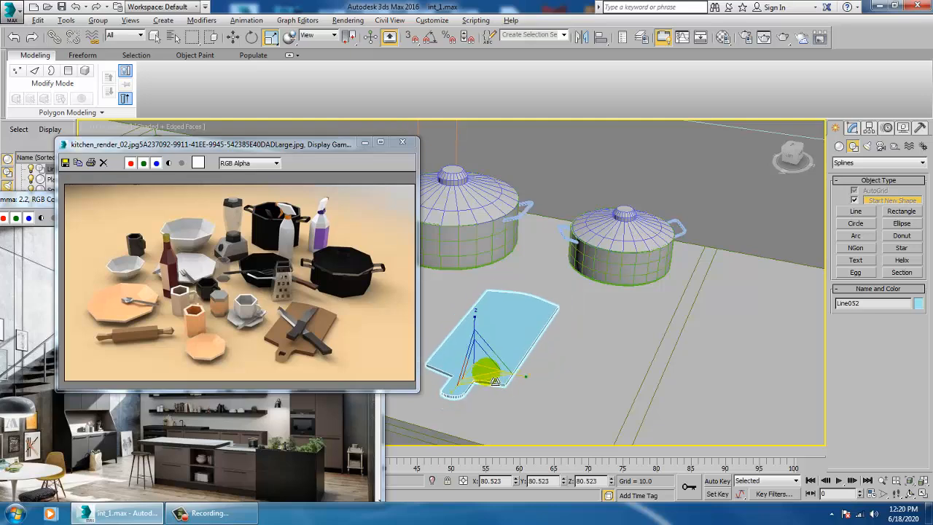
middle_click_drag(486, 372, 449, 385, "alt")
left_click_drag(434, 384, 442, 384)
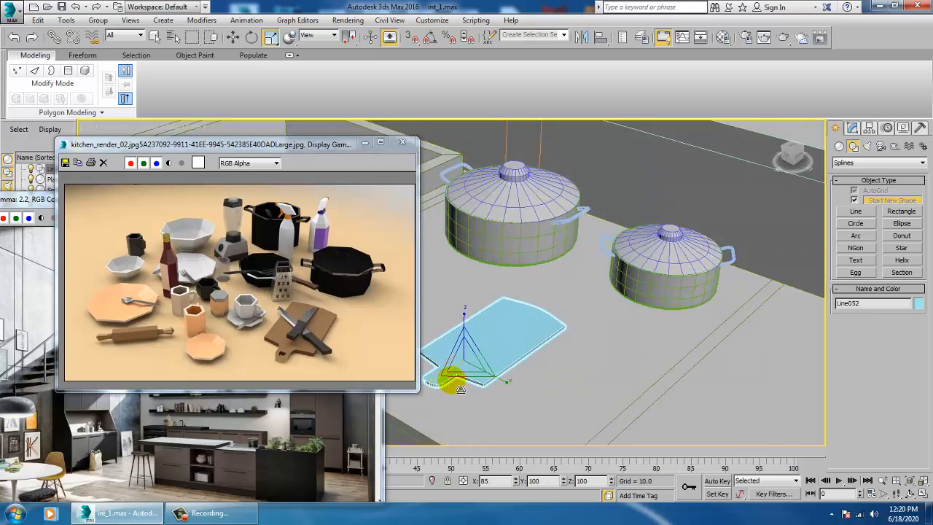
key("w")
Step: In the Top view, draw a long, narrow box overlapping the cutting board's long edge as the base for a knife
middle_click_drag(452, 380, 631, 294, "alt")
middle_click_drag(630, 294, 628, 363)
scroll(662, 363, "down", 5)
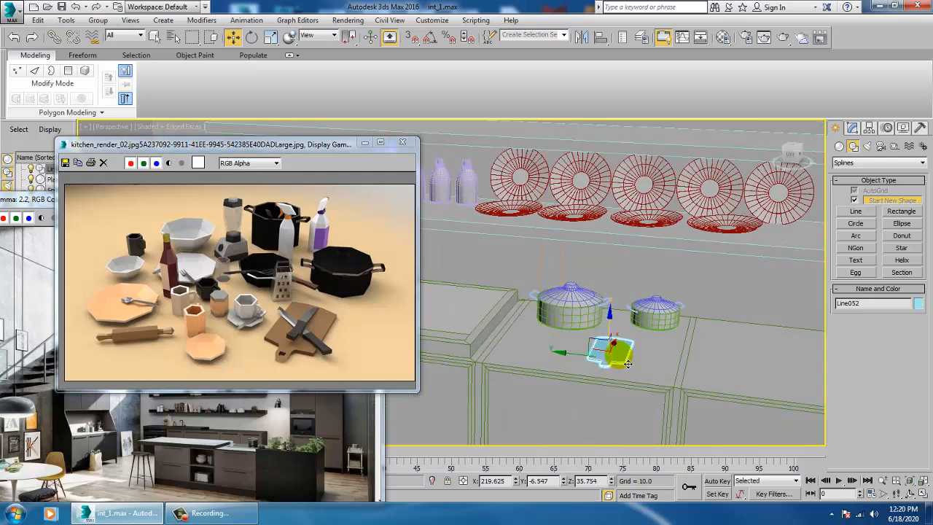
left_click(840, 146)
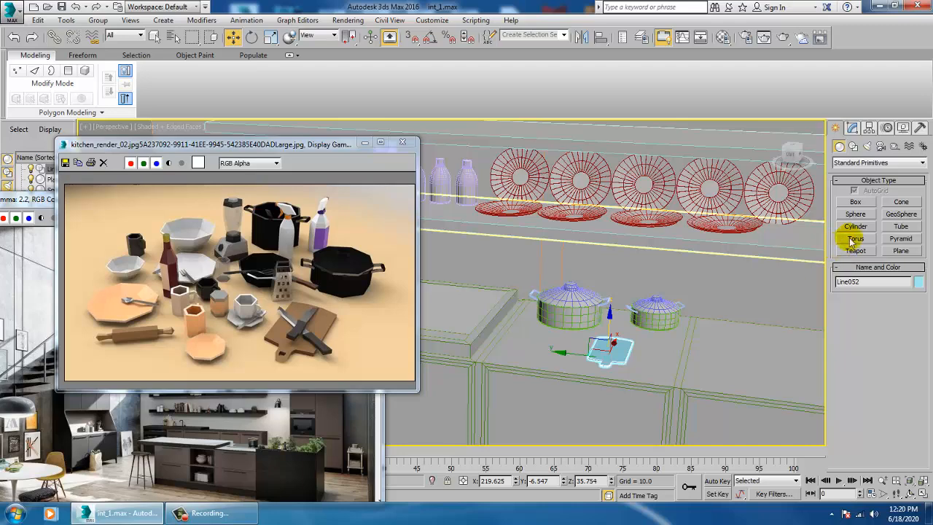
left_click(858, 203)
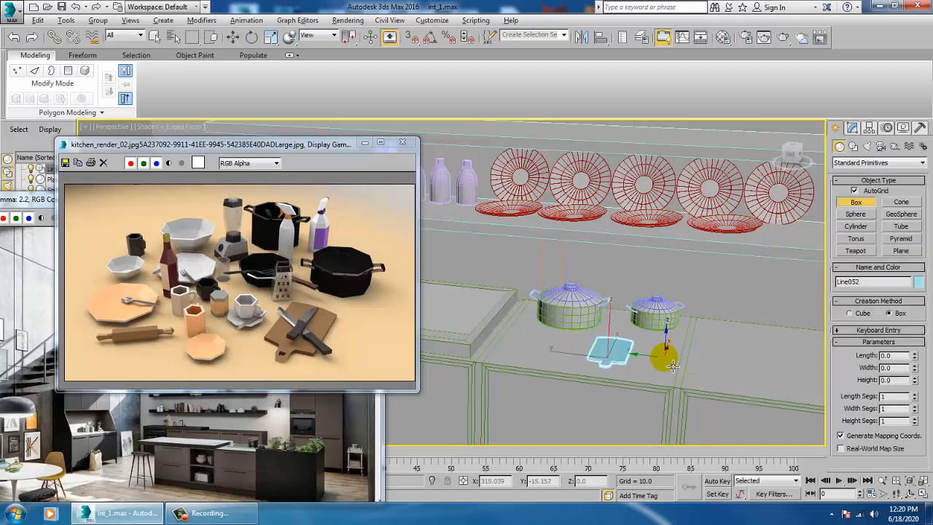
scroll(617, 360, "up", 3)
key("alt+w")
right_click(433, 256)
key("alt+w")
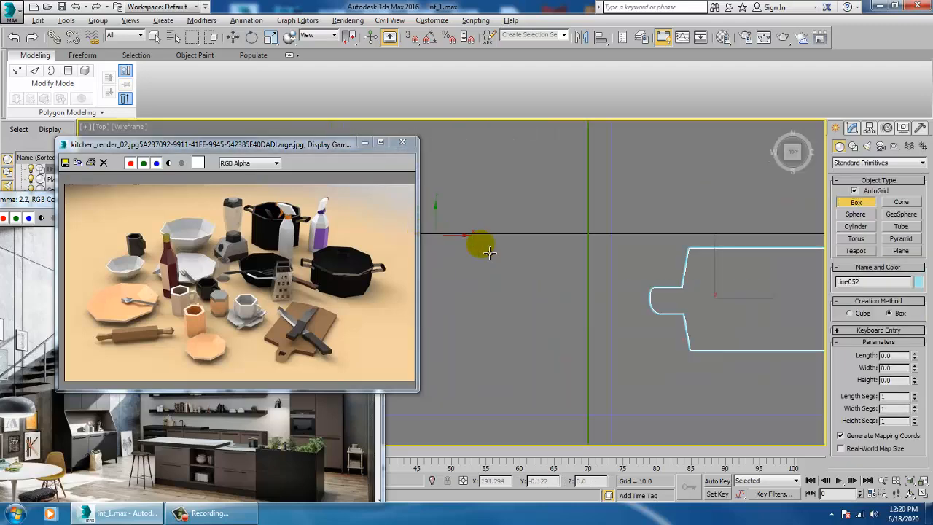
scroll(590, 263, "up", 5)
scroll(597, 272, "up", 2)
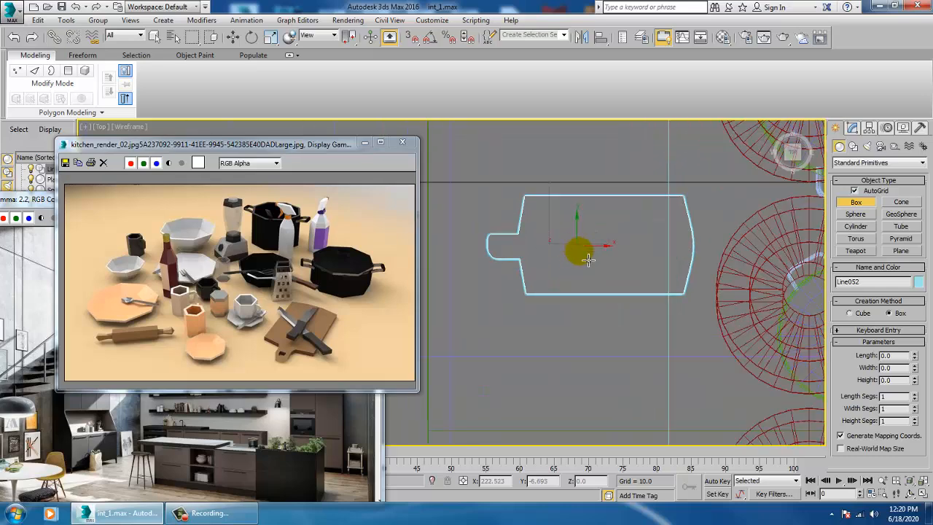
scroll(583, 251, "down", 1)
left_click_drag(579, 248, 605, 336)
left_click(606, 336)
key("w")
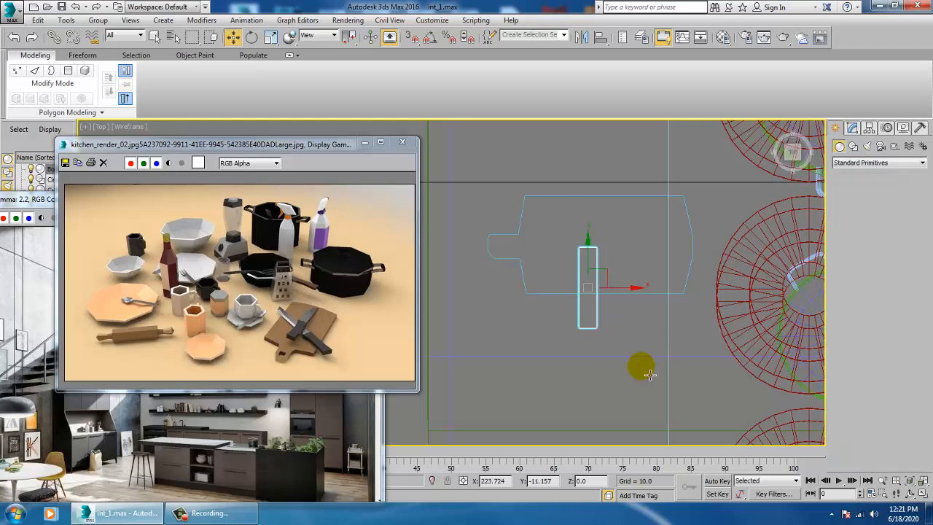
Step: Raise the narrow box to the counter top at Z about 37.6 and shift it about 16 along Y, beside the cutting board
key("alt+w")
right_click(652, 375)
key("z")
key("alt+w")
scroll(634, 312, "down", 4)
middle_click_drag(619, 284, 615, 376)
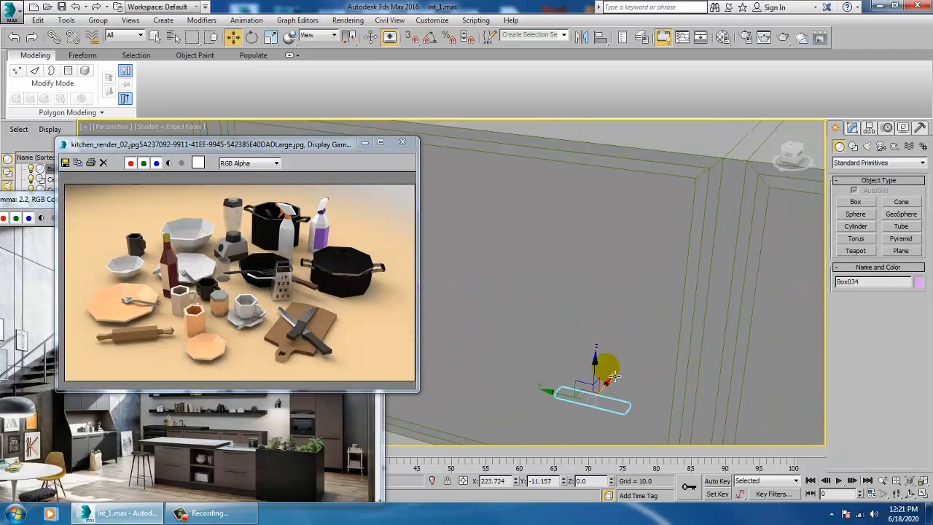
scroll(612, 374, "down", 3)
left_click_drag(607, 351, 620, 235)
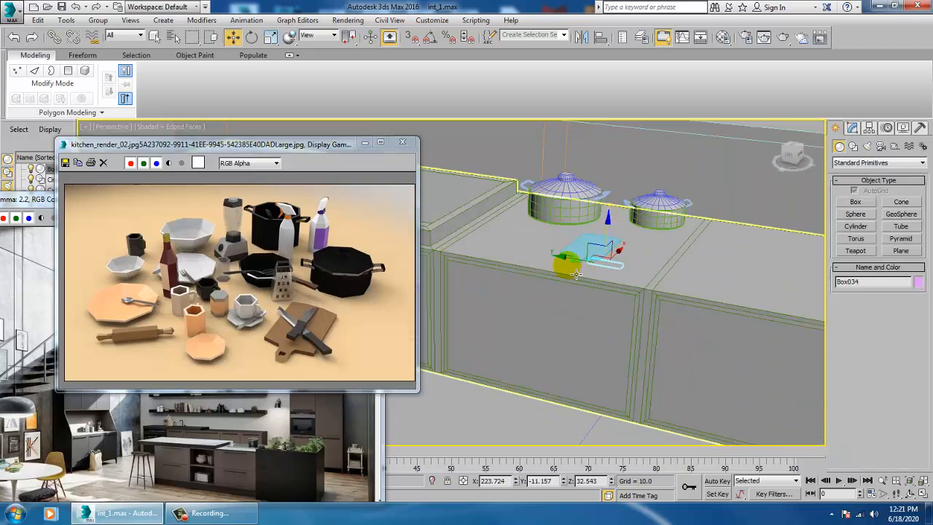
left_click_drag(573, 266, 645, 278)
key("z")
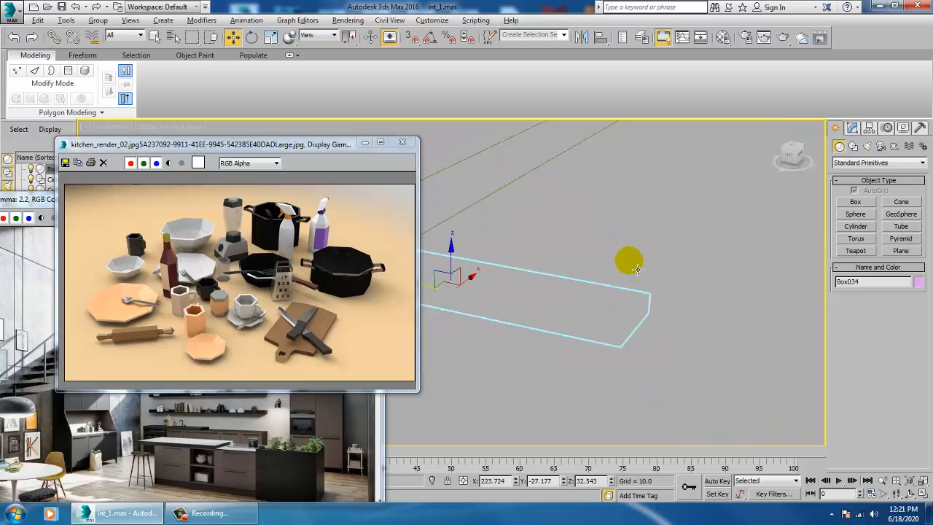
scroll(636, 271, "down", 6)
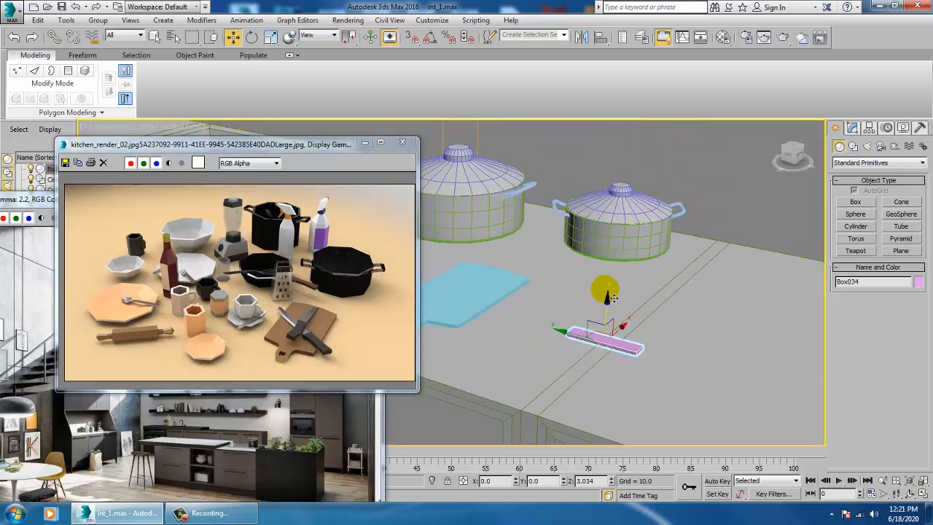
scroll(627, 339, "up", 6)
scroll(554, 328, "up", 3)
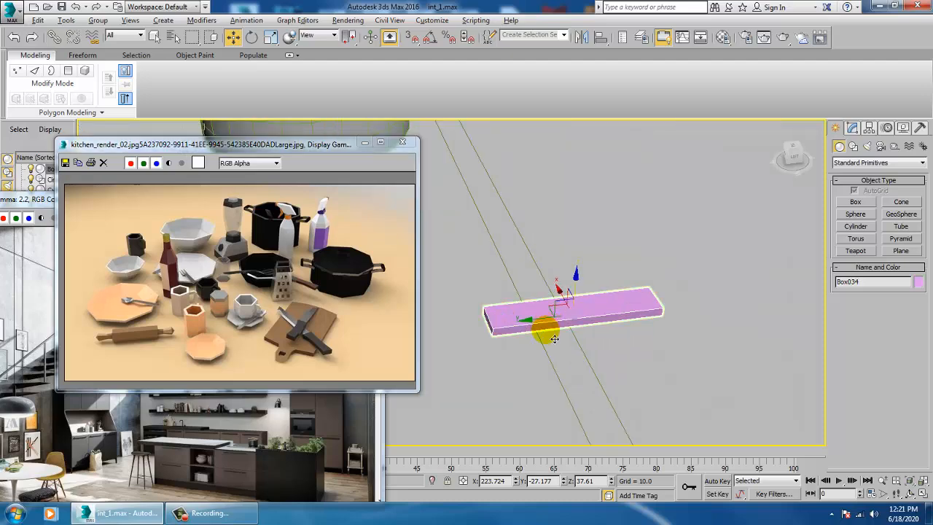
Step: Convert the narrow box to an editable poly and insert two edge loops across its length with Swift Loop
key("r")
key("w")
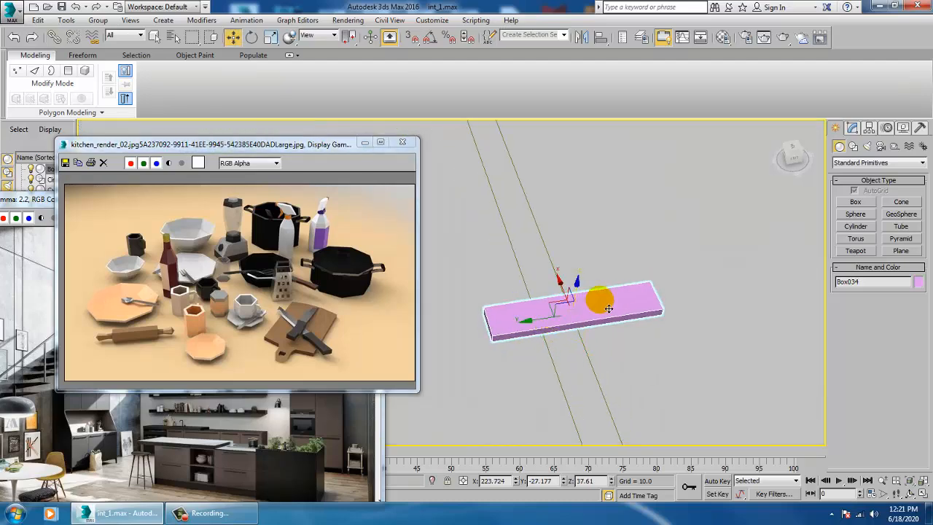
right_click(597, 299)
mouse_move(657, 415)
left_click(745, 433)
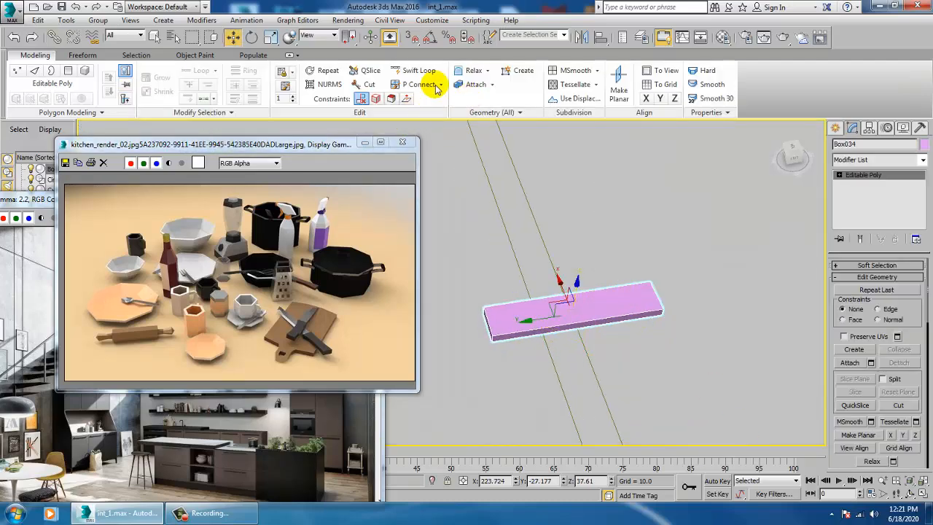
left_click(417, 70)
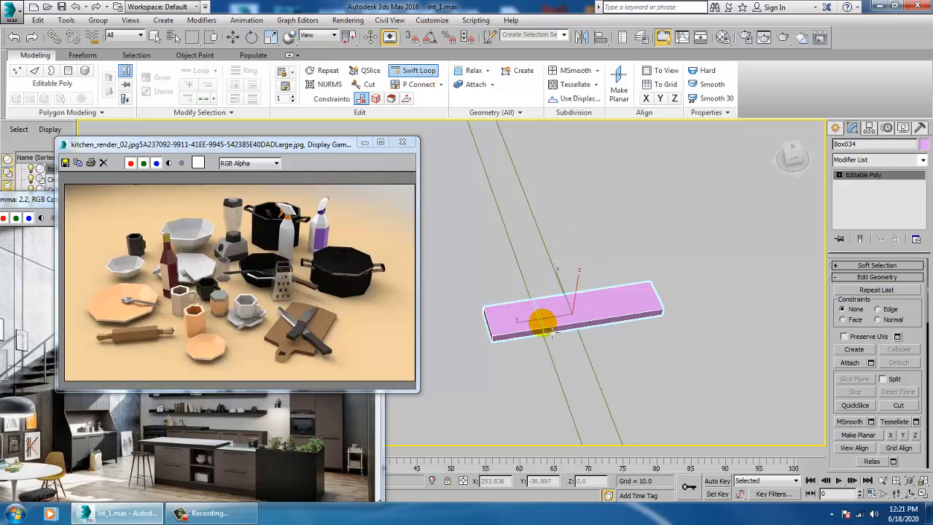
left_click(610, 312)
right_click(610, 311)
Step: Narrow the middle of the knife handle by scaling the vertices of both cross loops along X
middle_click_drag(625, 307, 600, 305, "alt")
key("1")
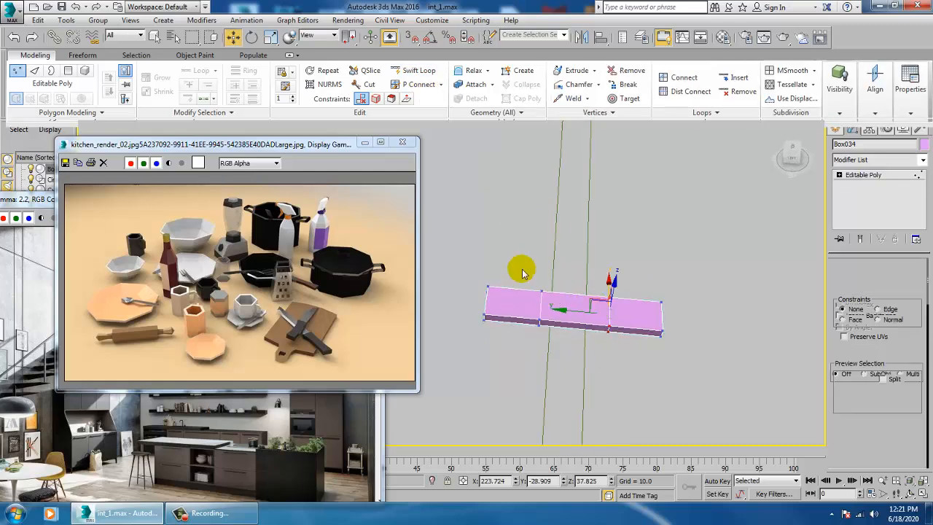
left_click_drag(511, 258, 617, 362)
key("r")
middle_click_drag(616, 363, 580, 344, "alt")
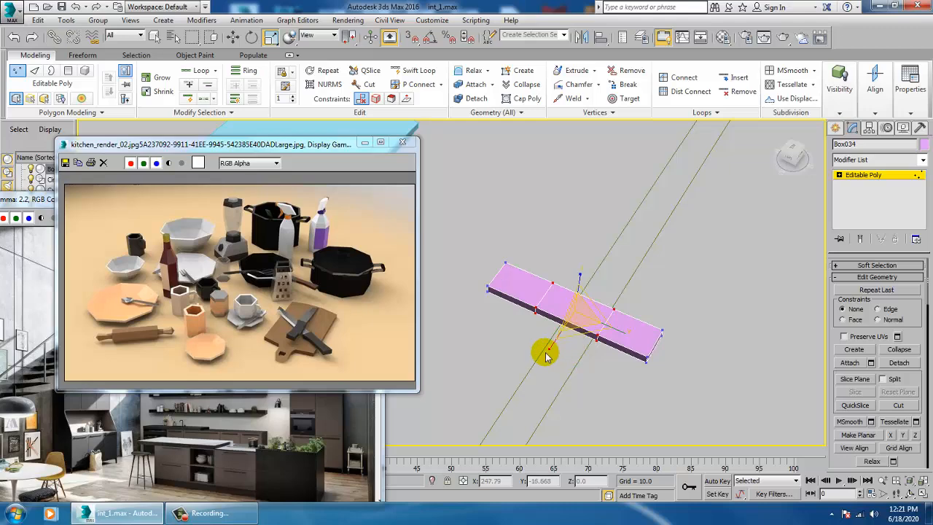
left_click_drag(546, 356, 561, 356)
Step: Inset the handle's end face on the cutting board side by 0.07
middle_click_drag(561, 356, 605, 306, "alt")
middle_click_drag(510, 299, 783, 275)
key("z")
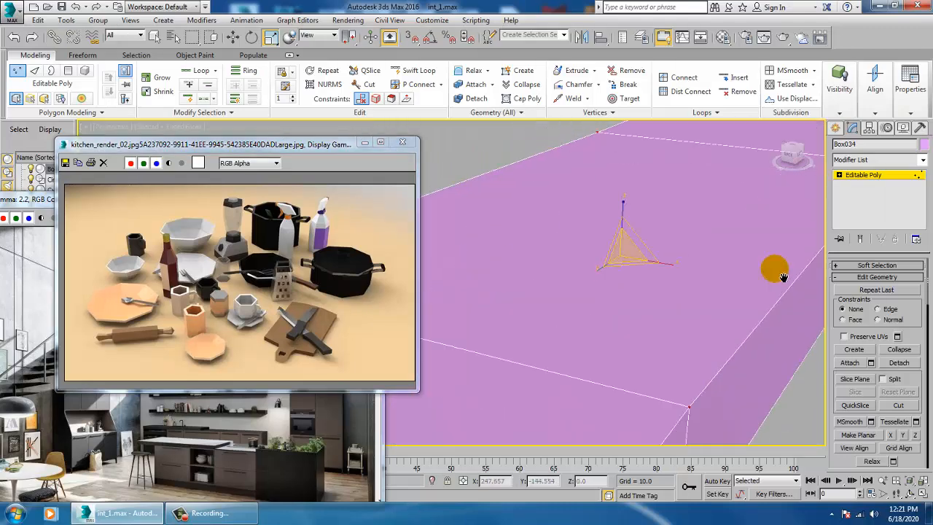
scroll(708, 270, "down", 3)
middle_click_drag(644, 255, 667, 231)
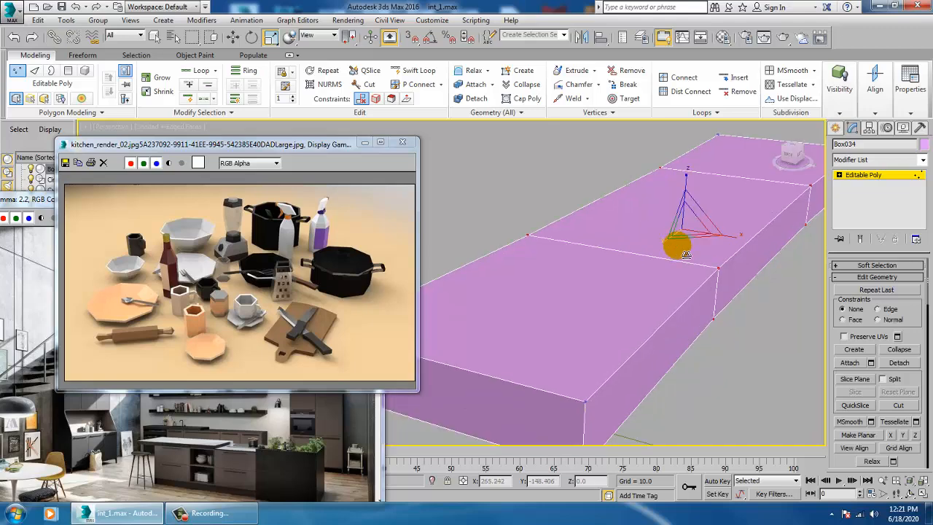
key("4")
left_click(492, 390)
scroll(602, 339, "down", 8)
key("z")
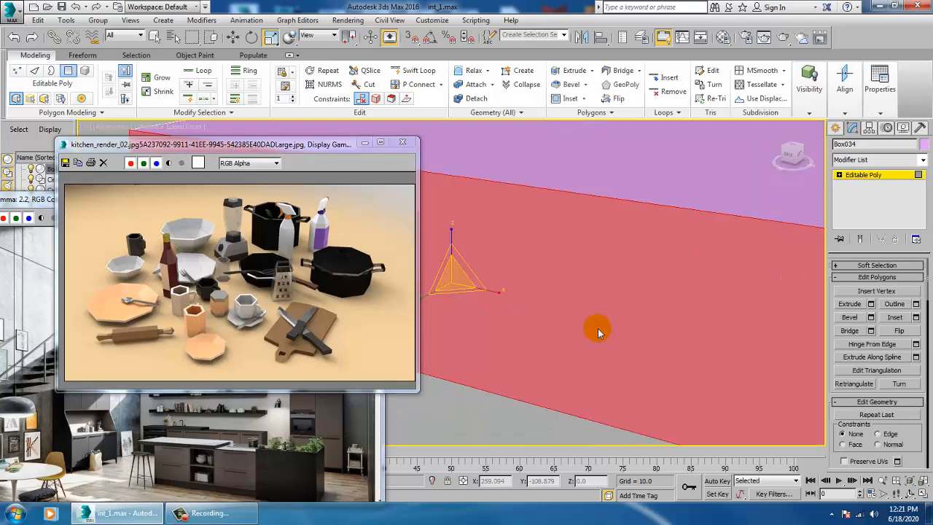
scroll(590, 321, "down", 3)
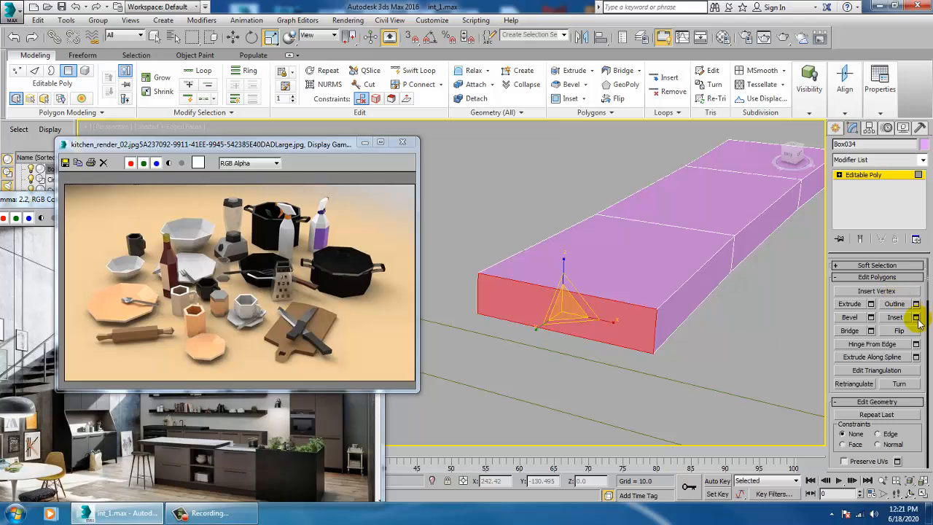
left_click(916, 317)
left_click_drag(461, 306, 461, 322)
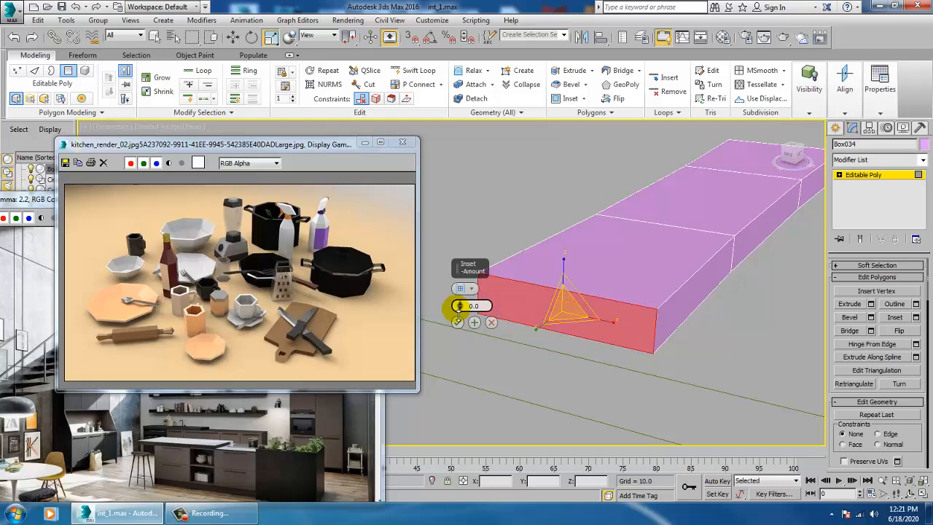
left_click_drag(458, 309, 458, 307)
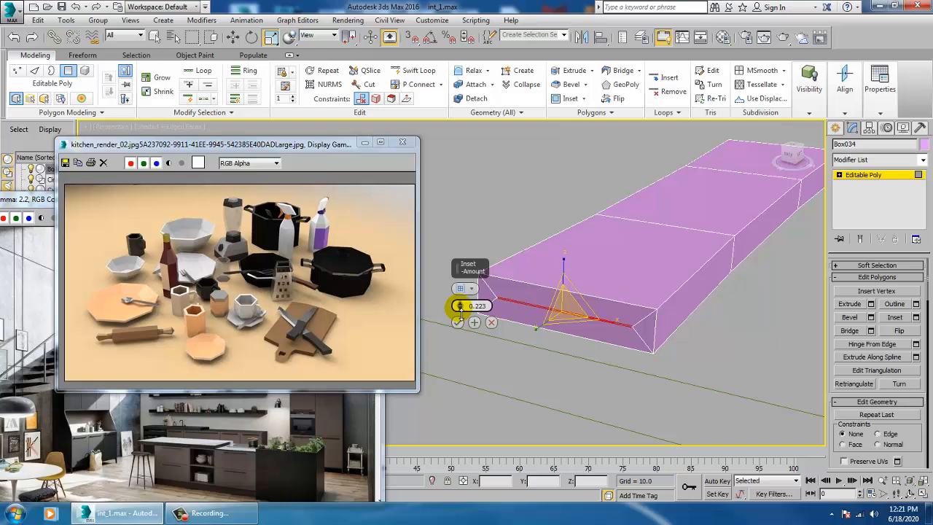
right_click(459, 307)
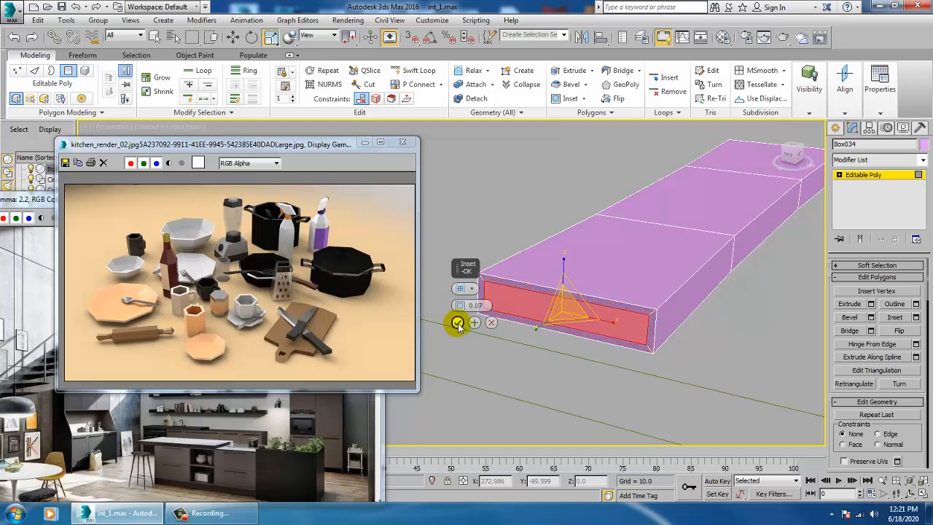
left_click(457, 323)
Step: Extrude the inset end face of the handle into a long, thin knife blade reaching towards the cutting board
left_click(871, 304)
middle_click_drag(634, 295, 633, 330, "alt")
left_click(457, 322)
key("w")
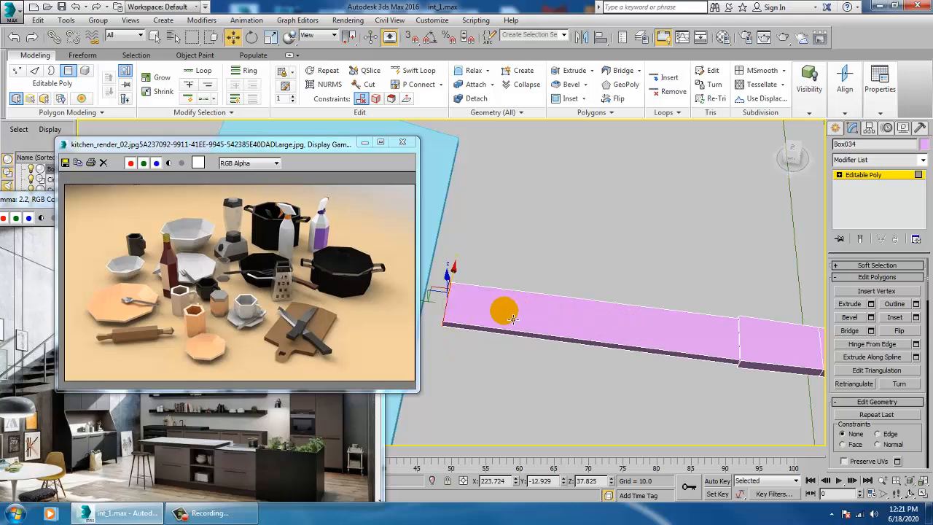
middle_click_drag(514, 321, 635, 323, "alt")
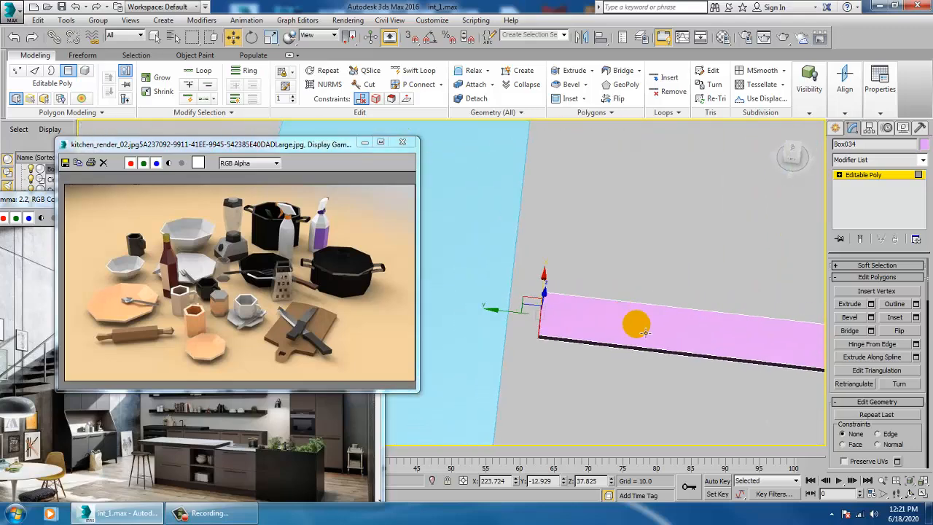
Step: Slant the blade's end by pulling one corner's vertices outward about 2.3 along Y to form a point
key("1")
left_click_drag(596, 273, 535, 305)
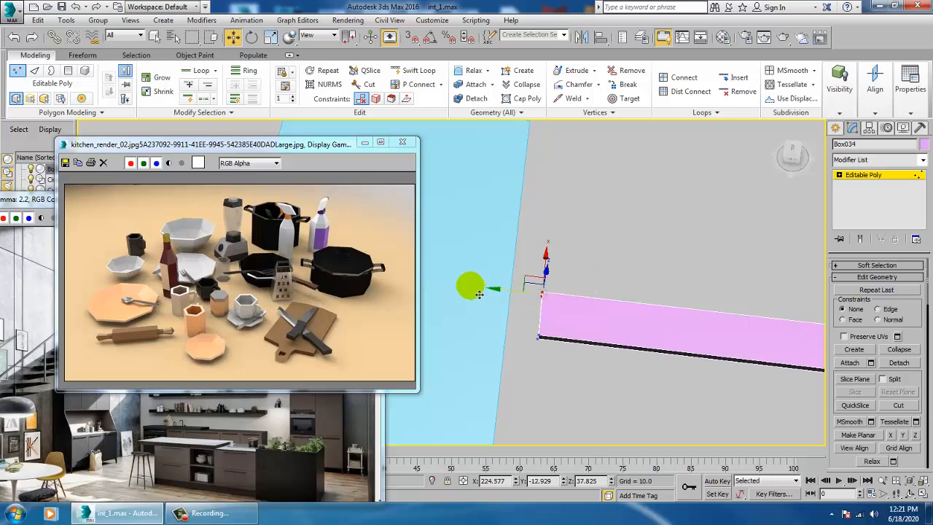
left_click_drag(471, 286, 452, 292)
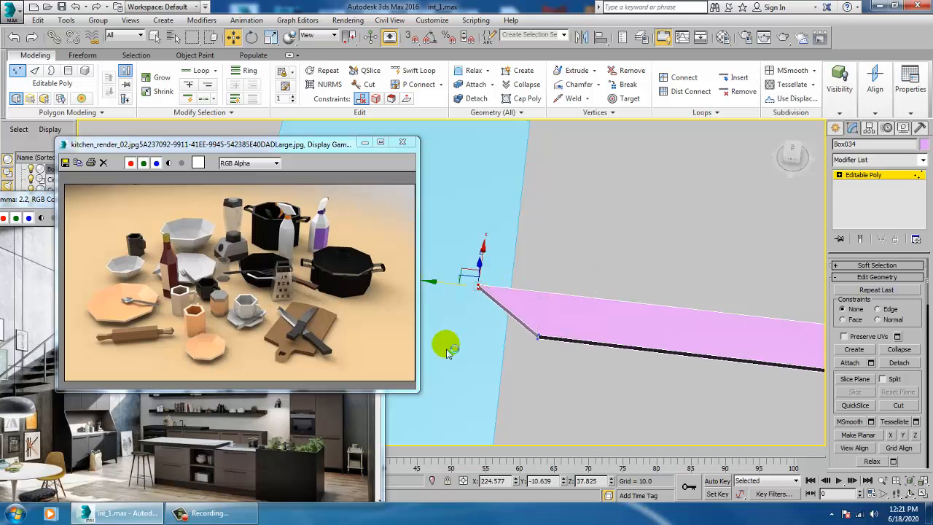
Step: Insert two lengthwise edge loops along the blade with Swift Loop, dividing its slanted end
left_click(423, 72)
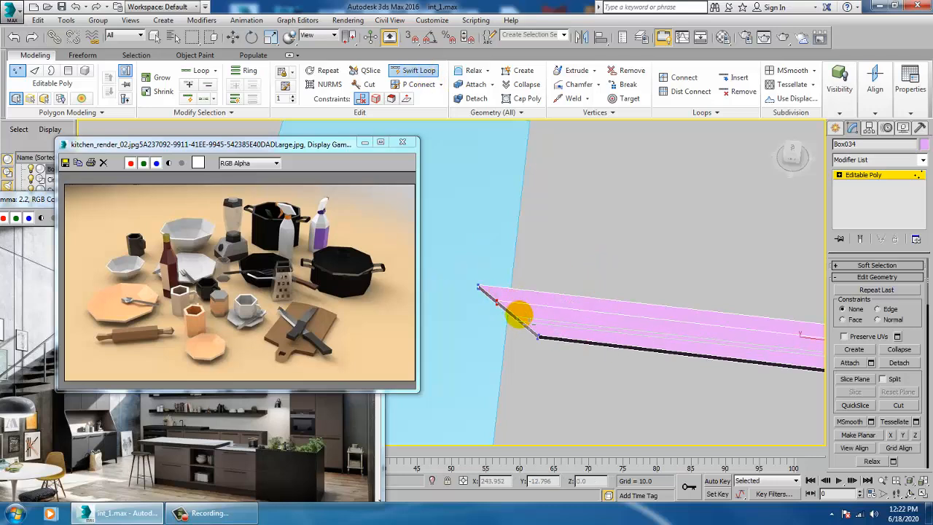
left_click(529, 324)
key("w")
key("1")
key("alt+w")
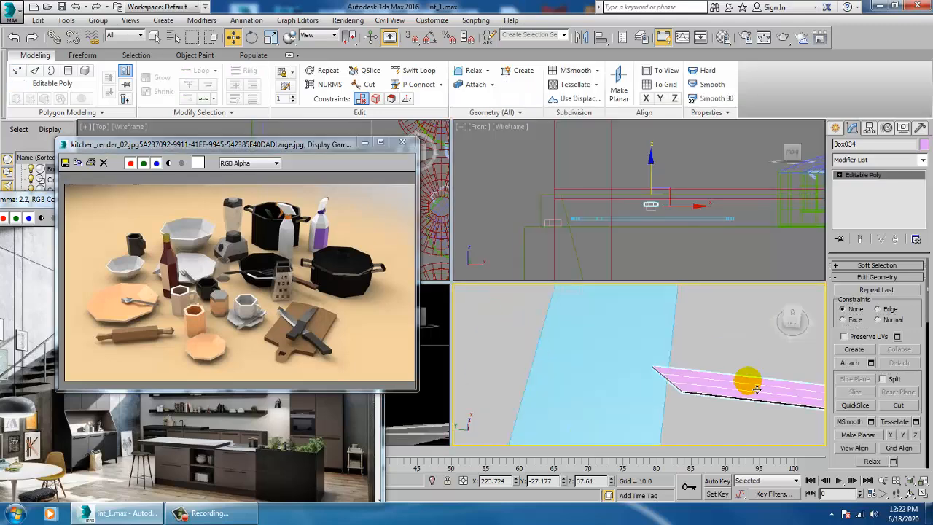
key("alt+w")
scroll(593, 339, "up", 5)
key("1")
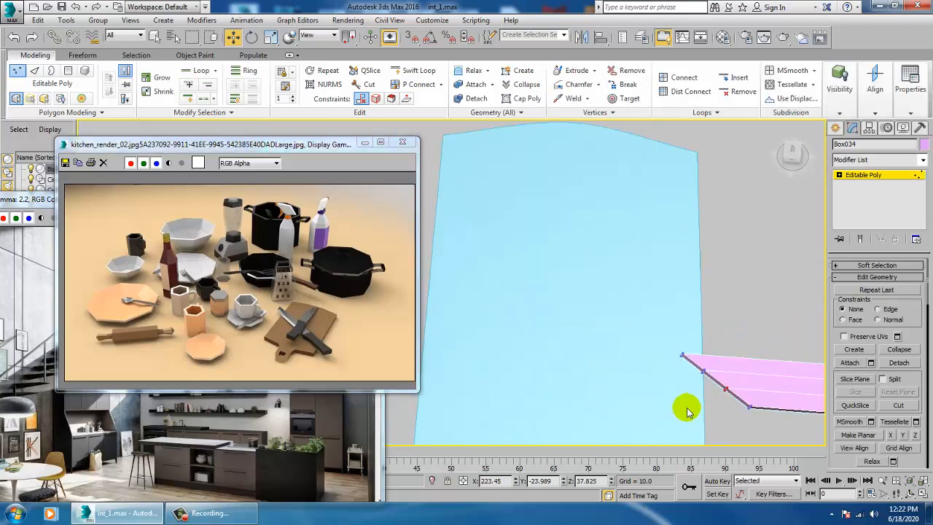
Step: Round the blade's slanted end by moving its intermediate vertices outward, about 0.3 along Y and -0.2 along X
left_click_drag(687, 406, 737, 368)
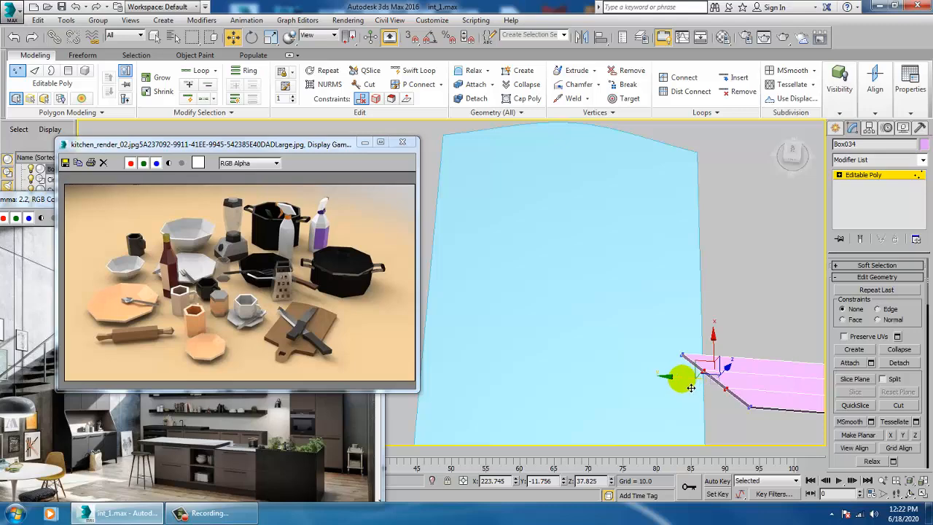
left_click_drag(686, 387, 715, 358)
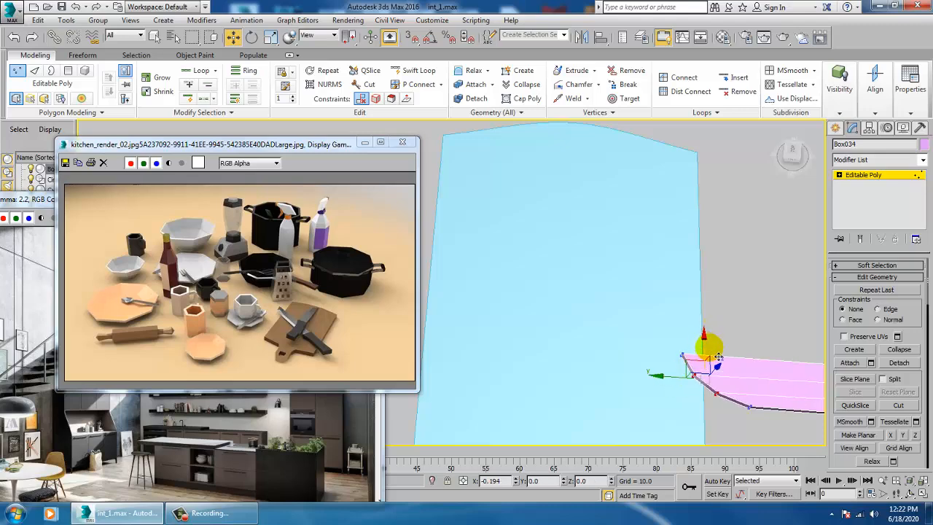
scroll(719, 358, "down", 10)
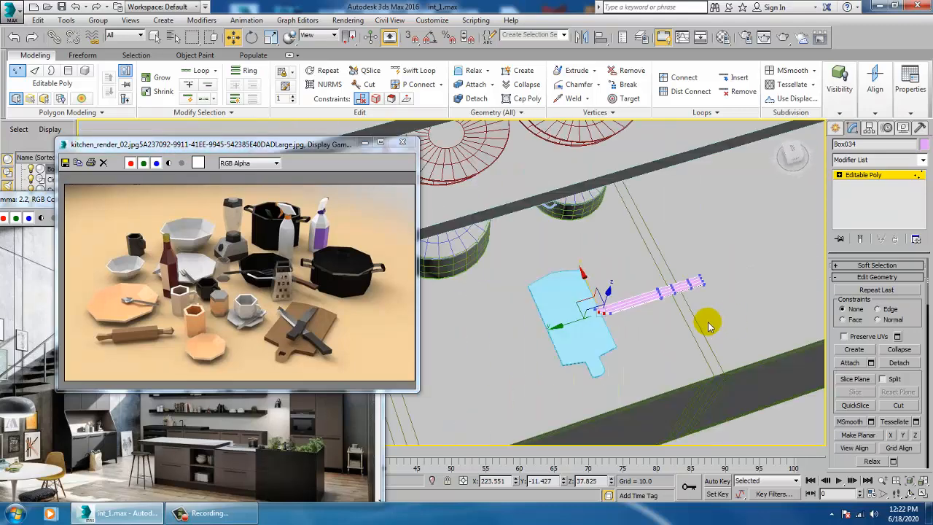
key("z")
scroll(729, 281, "down", 3)
middle_click_drag(748, 277, 773, 271, "alt")
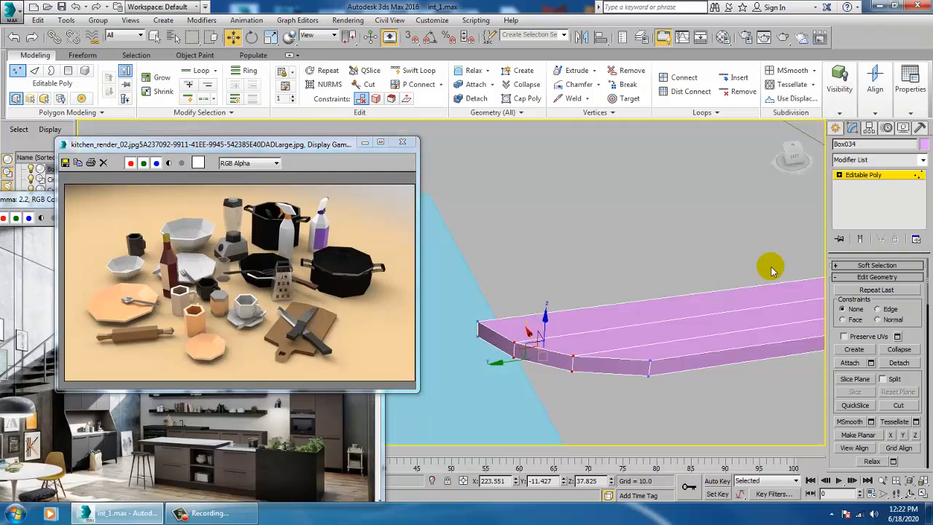
Step: Sharpen the knife blade's cutting edge by scaling its end vertices to about 33% in Z
middle_click_drag(713, 312, 683, 329, "alt")
scroll(683, 329, "down", 3)
scroll(673, 327, "up", 2)
left_click_drag(666, 317, 696, 357)
middle_click_drag(732, 309, 845, 322)
key("z")
middle_click_drag(768, 330, 829, 319)
scroll(738, 316, "down", 3)
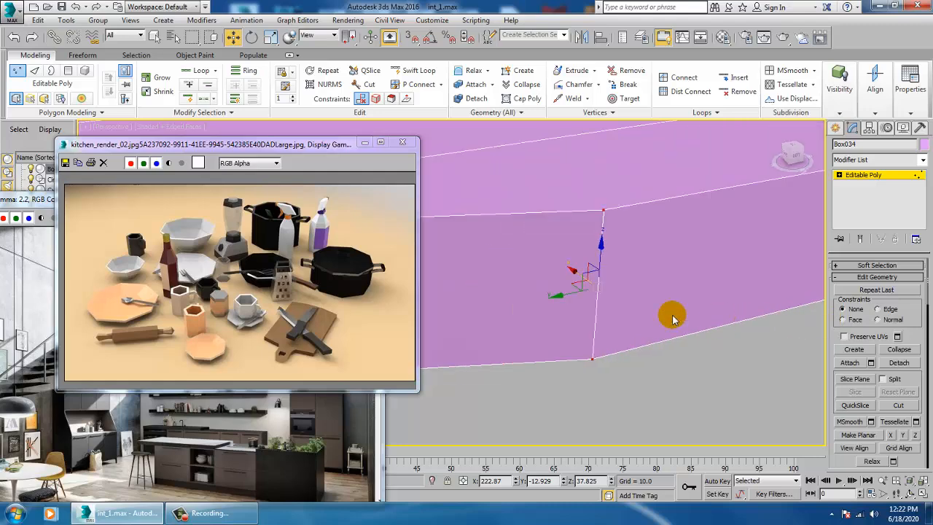
middle_click_drag(673, 319, 620, 329, "alt")
scroll(714, 332, "down", 4)
scroll(762, 316, "down", 3)
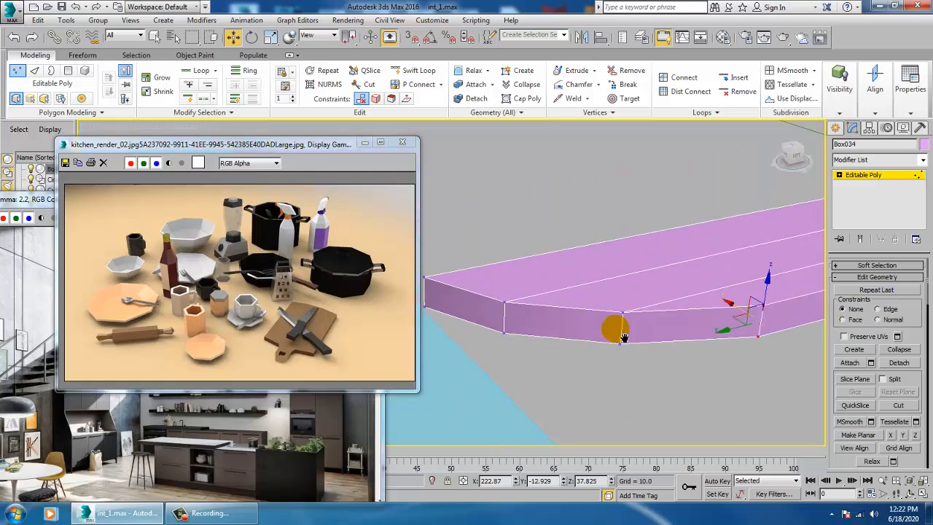
scroll(663, 326, "down", 4)
middle_click_drag(736, 320, 623, 353)
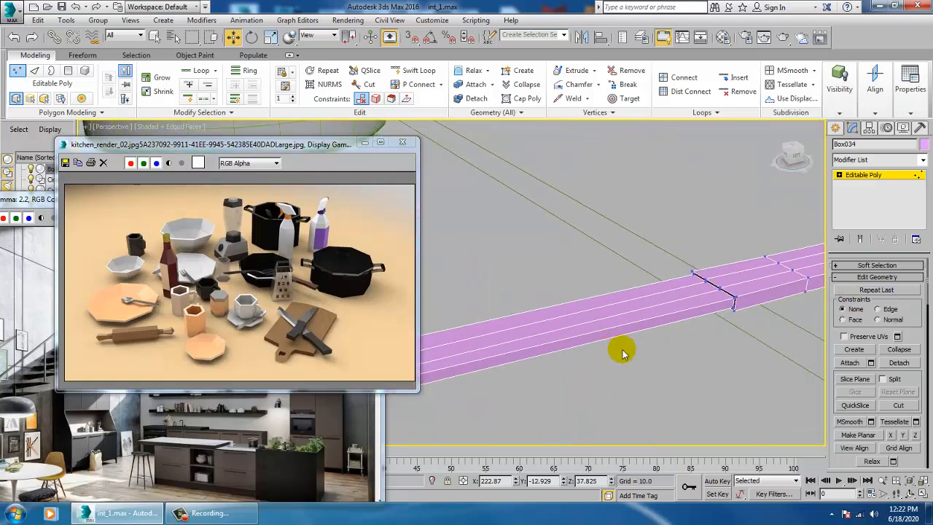
scroll(698, 324, "up", 2)
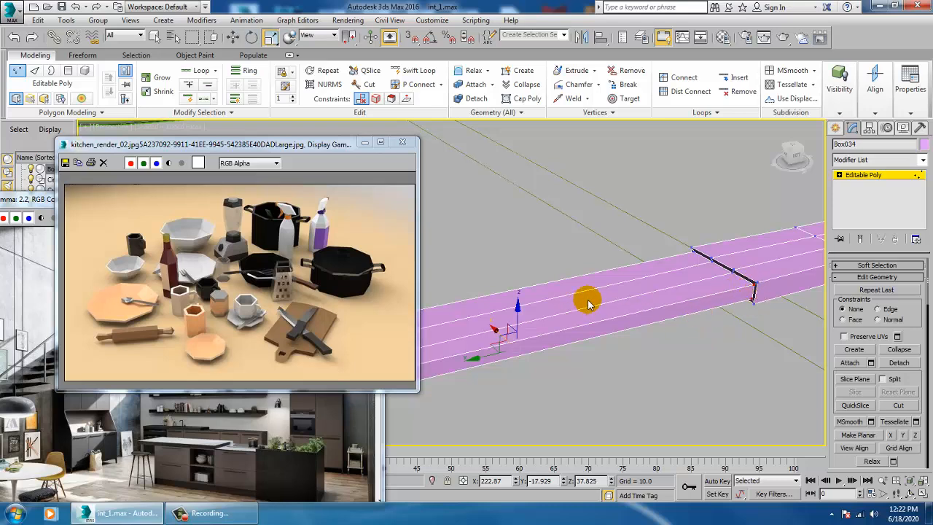
key("r")
left_click_drag(517, 301, 541, 378)
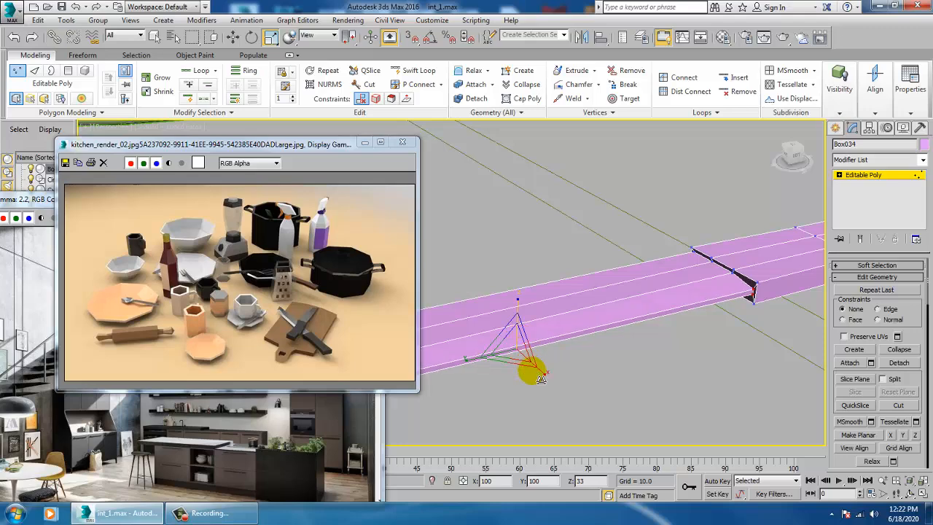
middle_click_drag(553, 397, 551, 417, "alt")
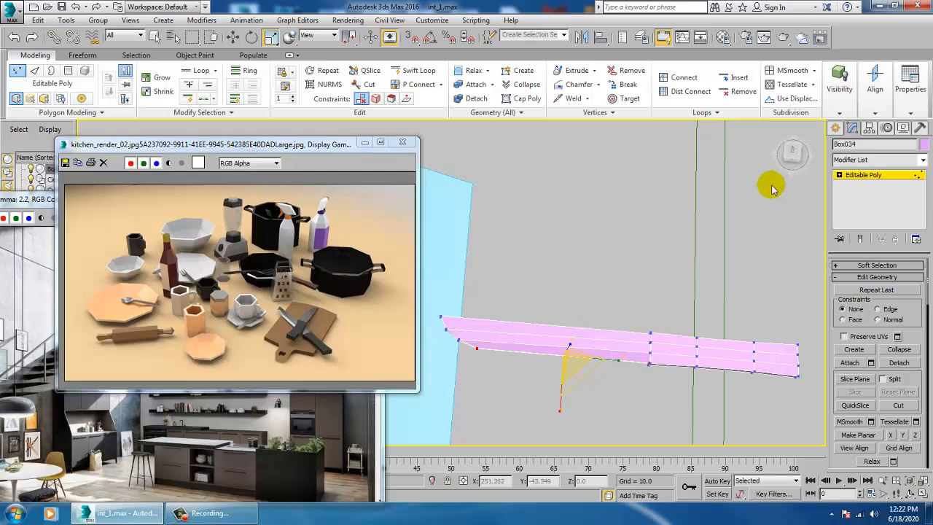
left_click(862, 175)
Step: Shorten the knife by moving the blade's tip vertices about 0.9 towards the handle and adjusting the handle's end vertices along Y
scroll(700, 270, "down", 5)
scroll(671, 298, "up", 5)
middle_click_drag(681, 269, 600, 285, "alt")
scroll(692, 293, "down", 4)
key("1")
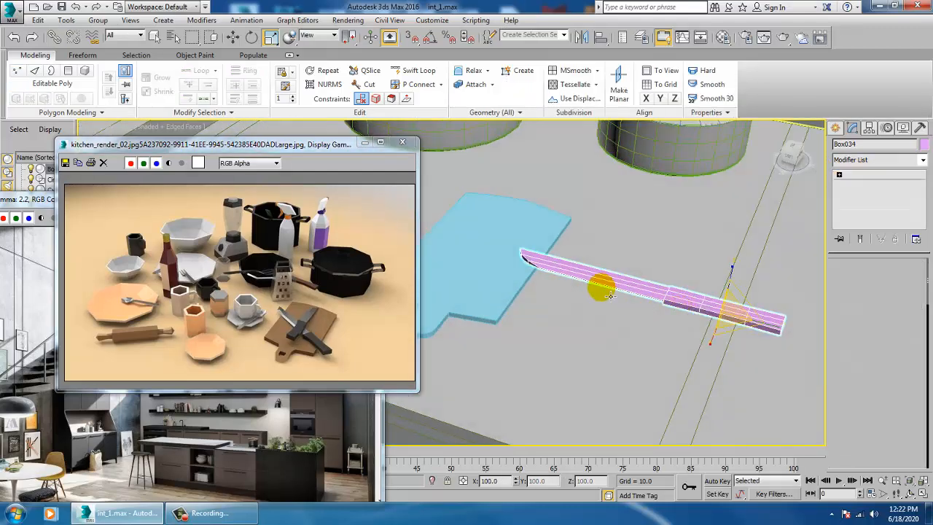
left_click_drag(463, 210, 573, 311)
key("w")
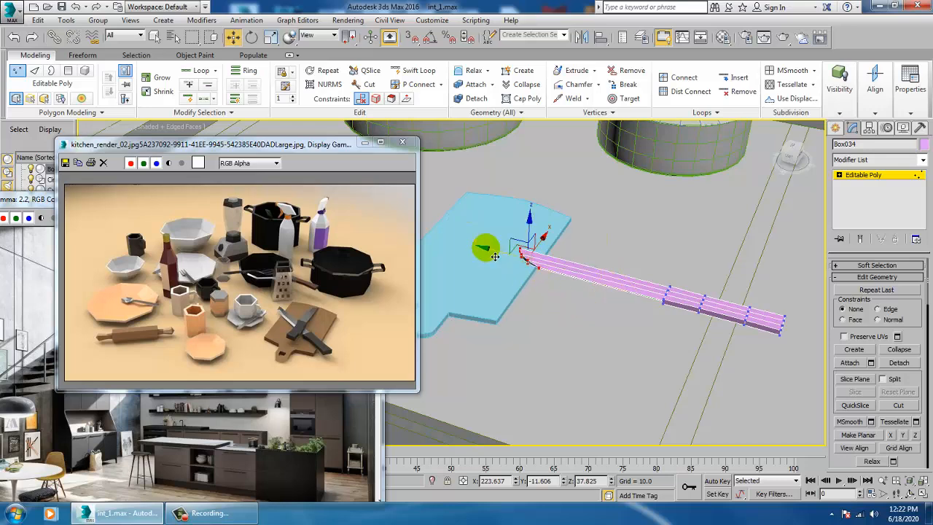
left_click_drag(514, 258, 526, 254)
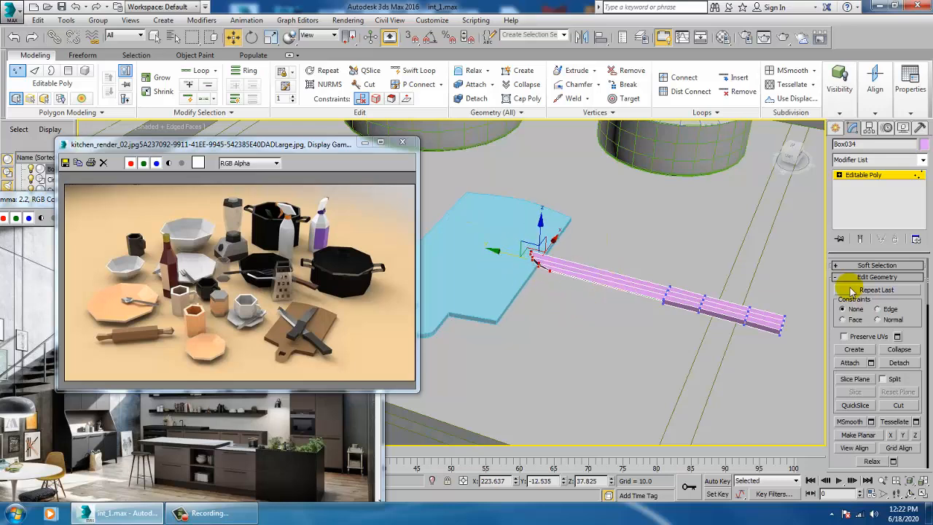
left_click_drag(834, 389, 833, 388)
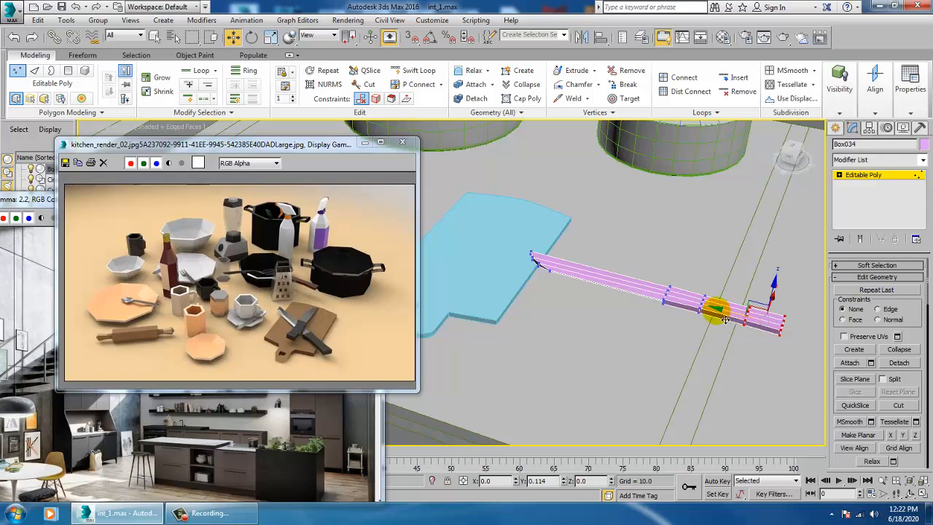
left_click_drag(720, 317, 720, 318)
left_click(868, 175)
Step: Move the whole knife about 8.7 along Y so its blade lies over the cutting board
middle_click_drag(609, 222, 567, 261)
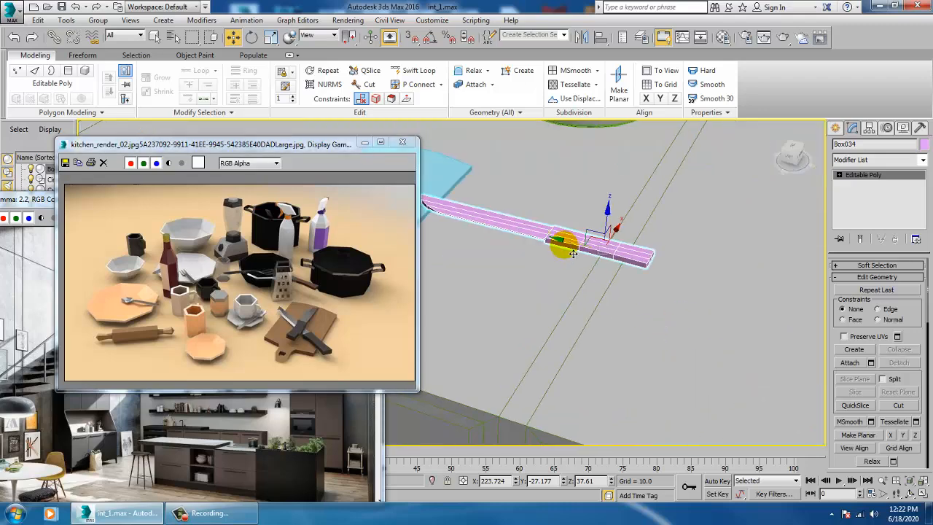
left_click_drag(564, 245, 499, 221)
key("ctrl+z")
left_click_drag(565, 240, 454, 217)
middle_click_drag(501, 216, 575, 242)
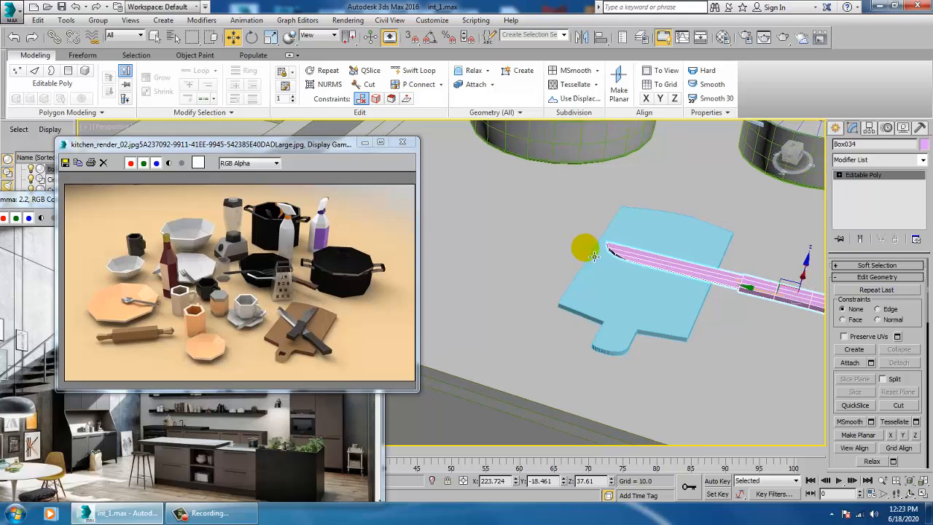
Step: Rotate the knife about -22 degrees around Z so it lies diagonally across the cutting board
key("e")
scroll(697, 322, "down", 6)
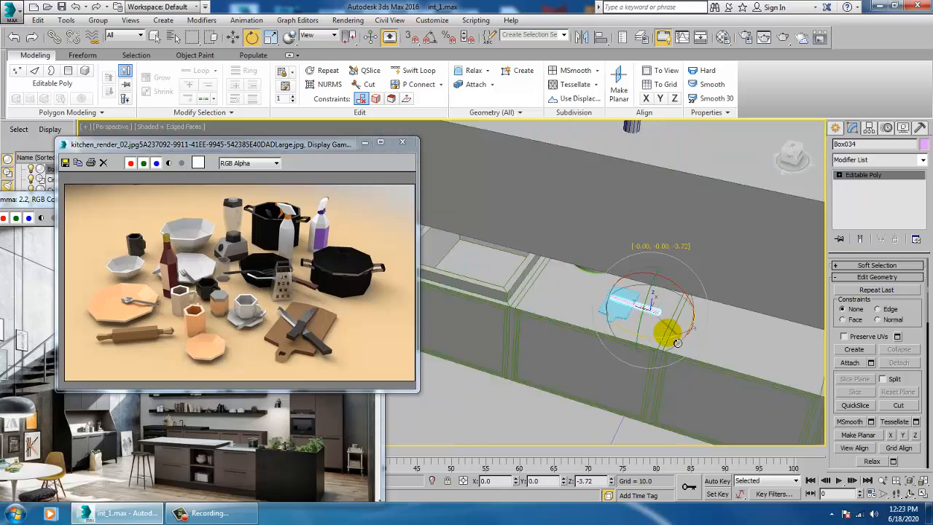
scroll(667, 338, "down", 3)
key("z")
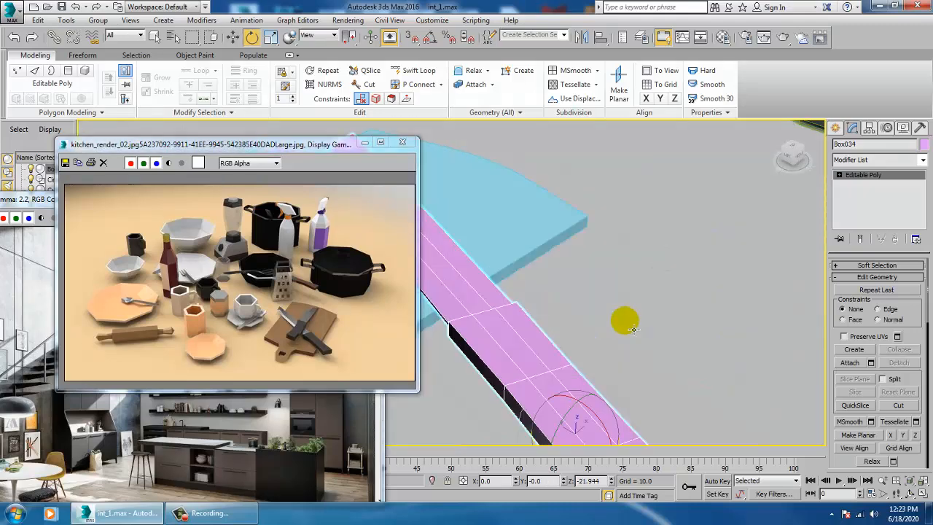
scroll(630, 327, "down", 2)
middle_click_drag(620, 318, 600, 350, "alt")
Step: Copy the knife along the X axis to place a second one beside it on the cutting board
key("w")
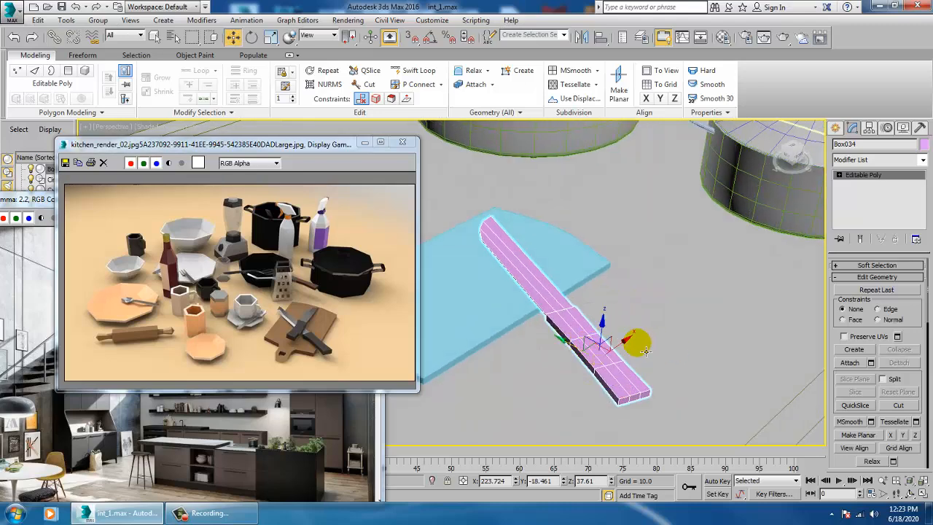
mouse_move(625, 339)
left_mouse_down("shift")
mouse_move(559, 309)
mouse_move(463, 386)
mouse_move(470, 373)
left_mouse_up("shift")
left_click(467, 307)
Step: Select both knives and adjust their height along Z so they rest on the cutting board
scroll(487, 365, "down", 5)
mouse_move(536, 334)
middle_mouse_down("alt")
mouse_move(570, 309)
mouse_move(556, 300)
mouse_move(572, 297)
mouse_move(552, 288)
mouse_move(558, 277)
mouse_move(541, 347)
middle_mouse_up("alt")
left_click(540, 360, "ctrl")
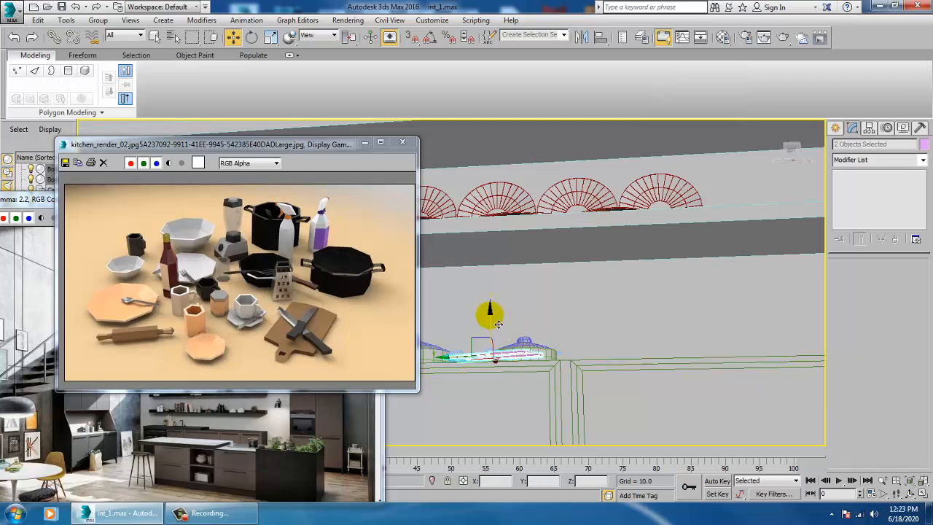
left_click_drag(497, 321, 496, 326)
middle_click_drag(515, 337, 564, 346, "alt")
middle_click_drag(505, 280, 495, 363, "alt")
scroll(497, 355, "down", 5)
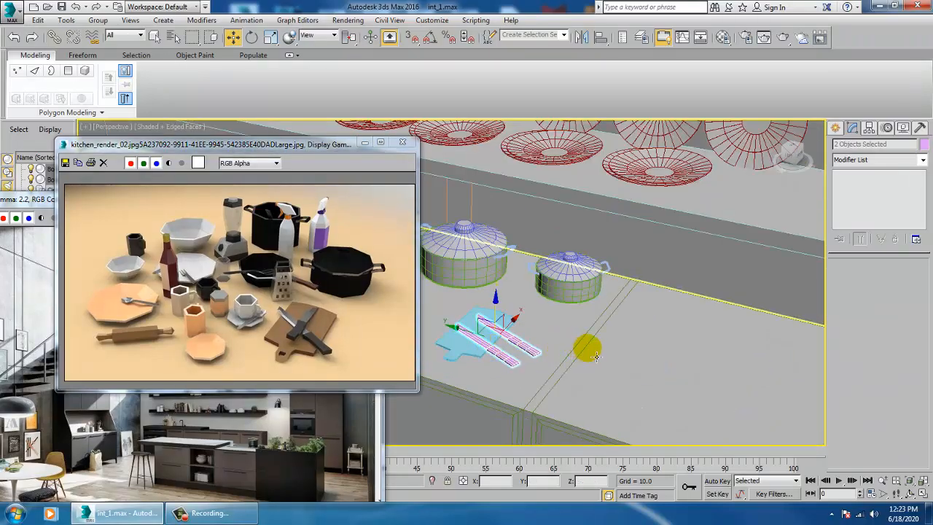
Step: Select all objects in the scene and assign them the 01 - Default material
key("m")
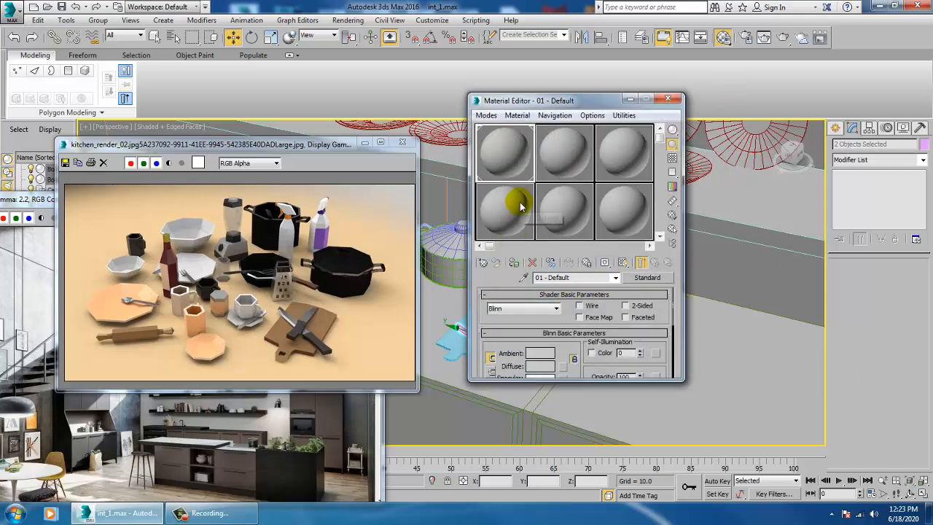
key("ctrl+a")
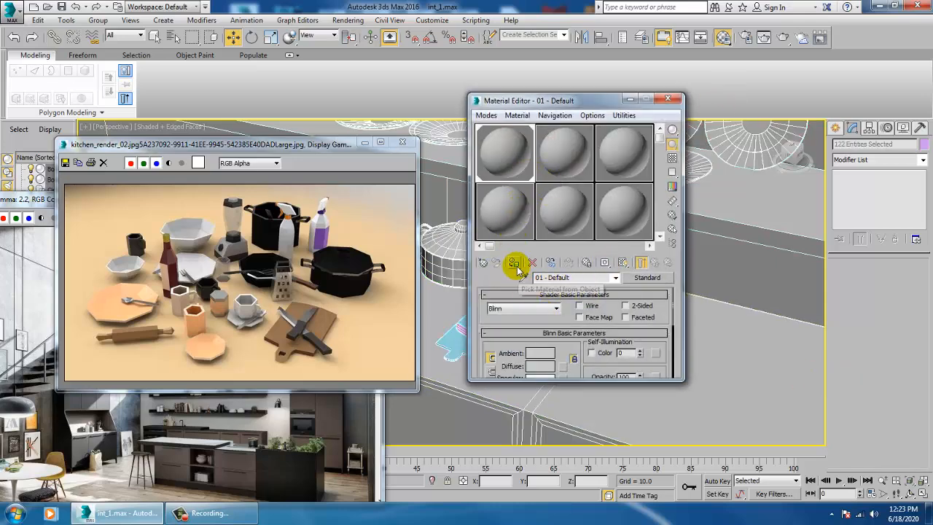
left_click(668, 100)
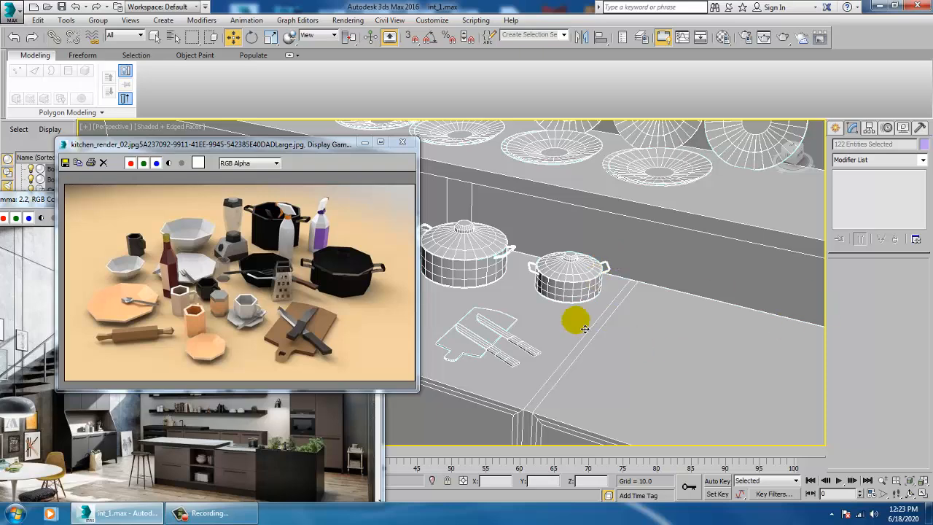
Step: Copy the smaller pot's body about 19 along negative Y onto the free counter as a pan base
left_click(557, 297)
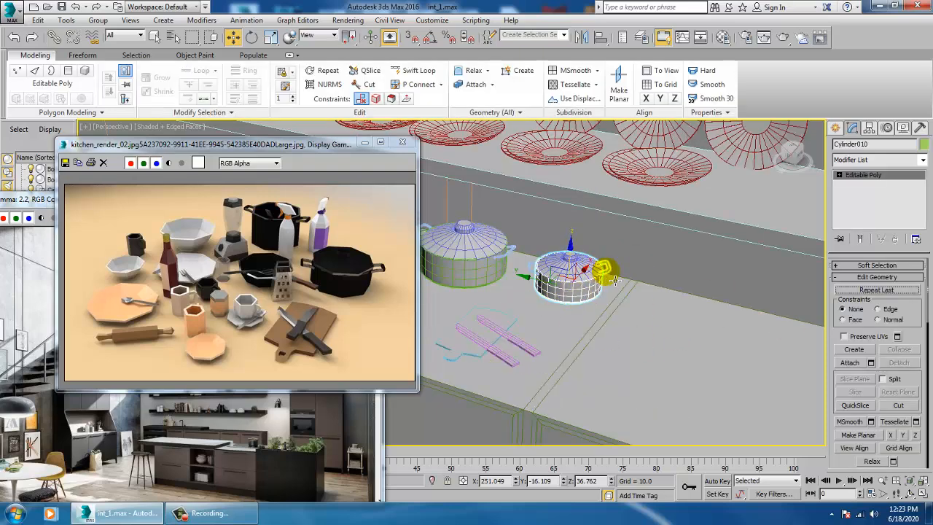
left_click_drag(525, 280, 606, 306, "shift")
left_click(467, 309)
Step: Extrude two adjacent top-row side faces of the copied pot body by 16.472 to form a pan handle
key("z")
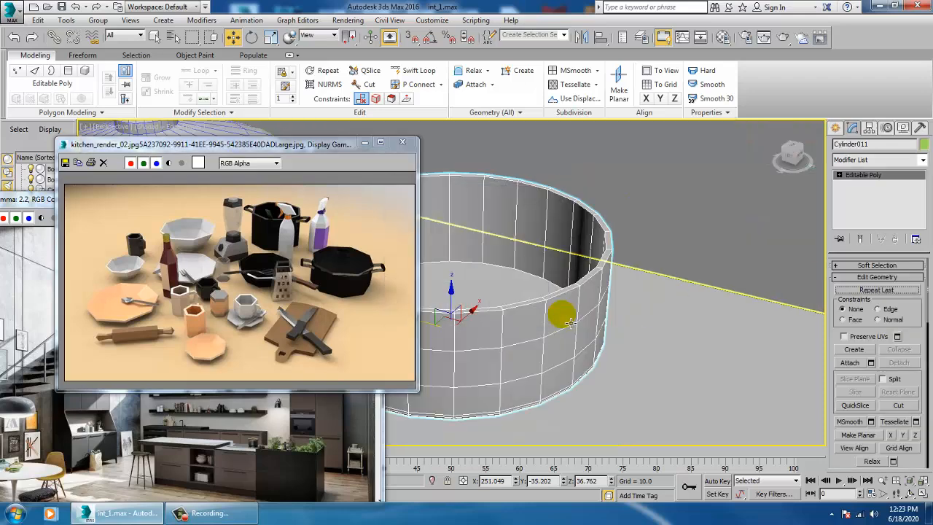
mouse_move(627, 271)
middle_mouse_down("alt")
mouse_move(643, 261)
mouse_move(612, 275)
middle_mouse_up("alt")
key("4")
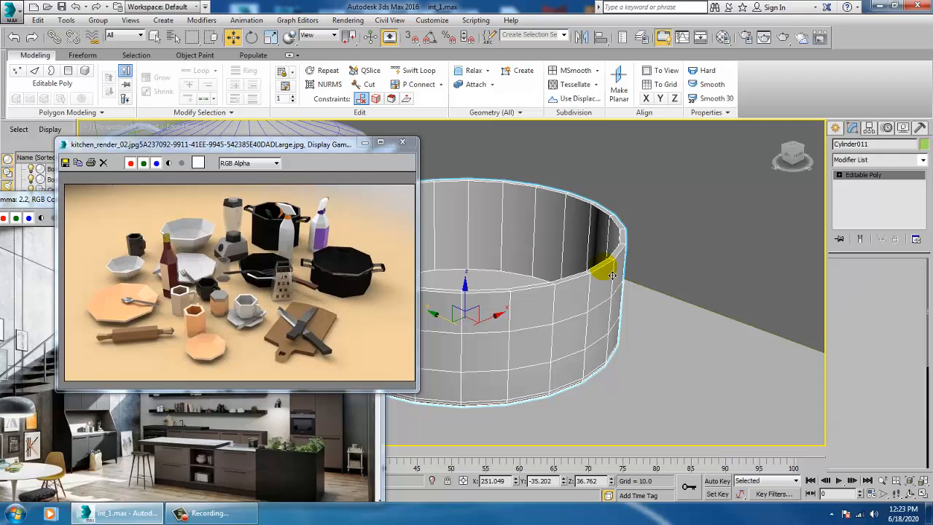
left_click(569, 301)
middle_click_drag(569, 301, 548, 302, "alt")
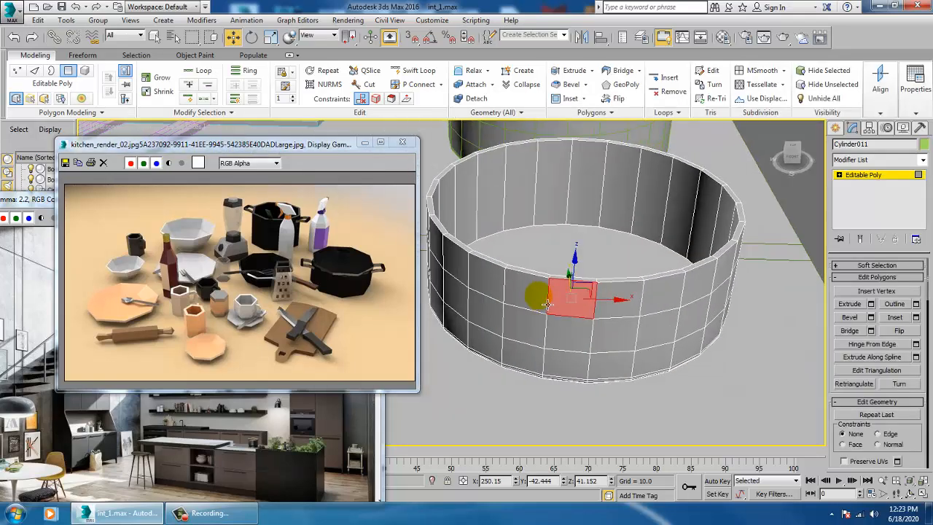
left_click(627, 300, "ctrl")
left_click(870, 305)
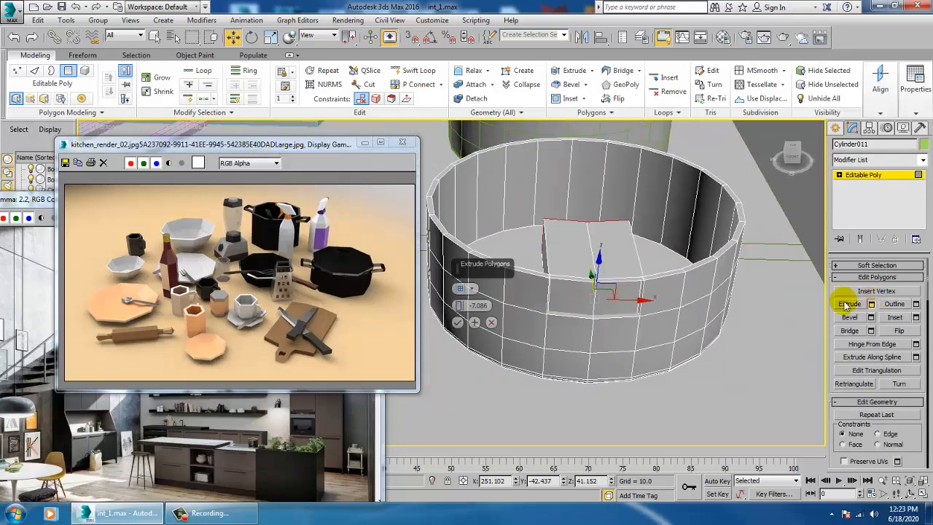
left_click_drag(459, 305, 656, 250)
scroll(656, 250, "down", 10)
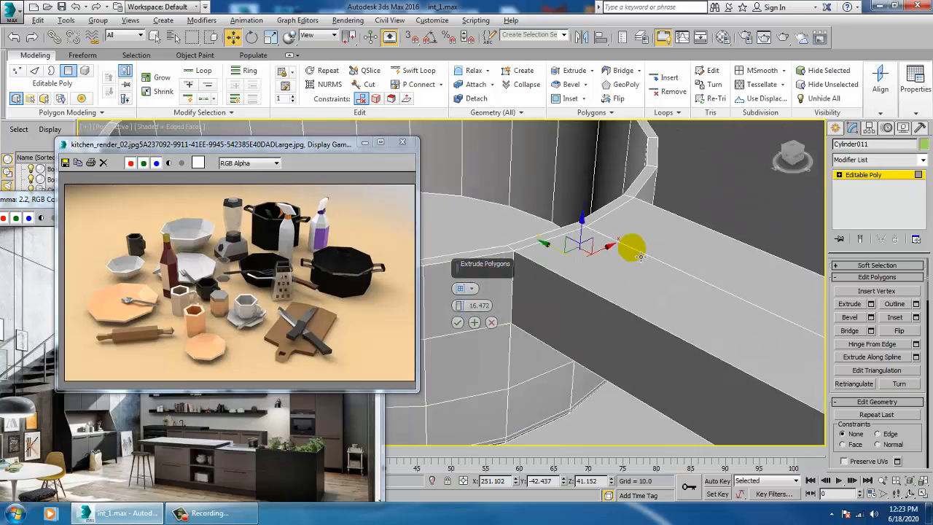
scroll(641, 270, "up", 5)
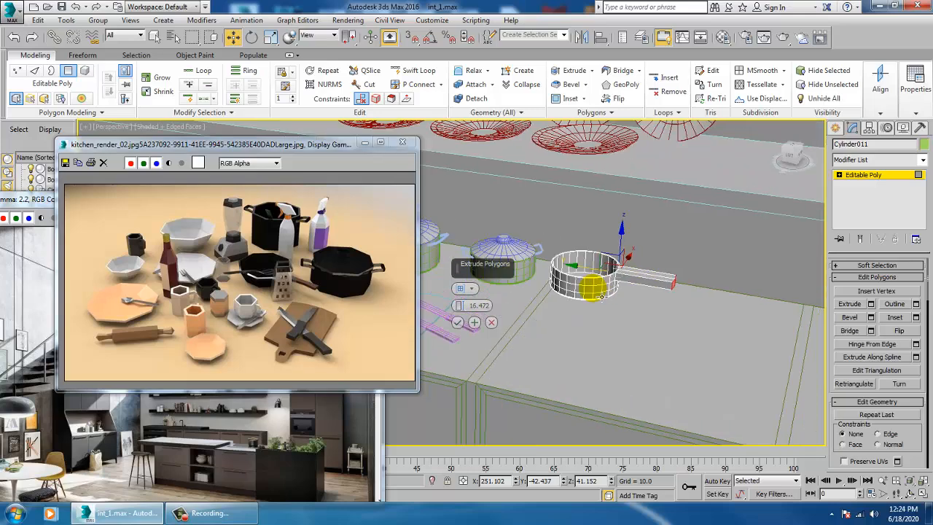
left_click(457, 321)
Step: Taper the pan handle by scaling its end faces uniformly to 75%
middle_click_drag(512, 309, 562, 310, "alt")
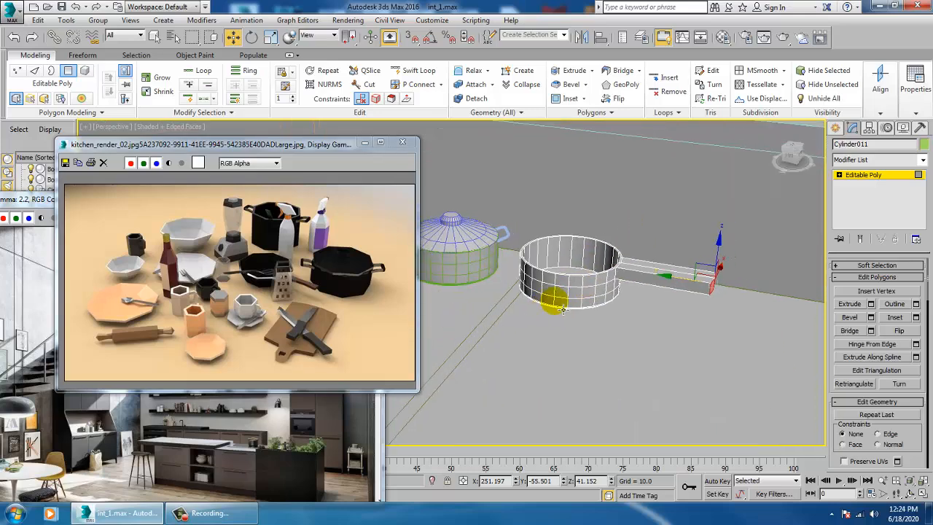
key("r")
left_click_drag(724, 289, 740, 311)
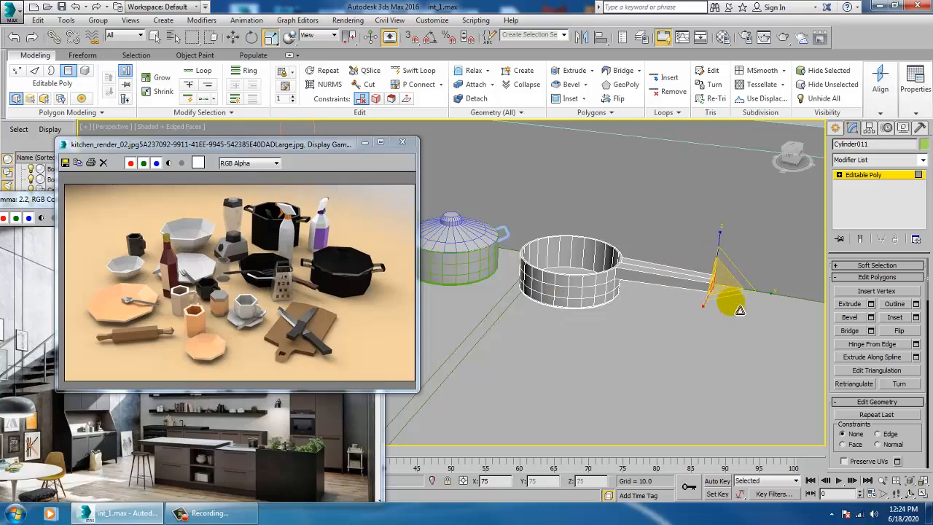
scroll(663, 284, "up", 5)
scroll(680, 286, "down", 4)
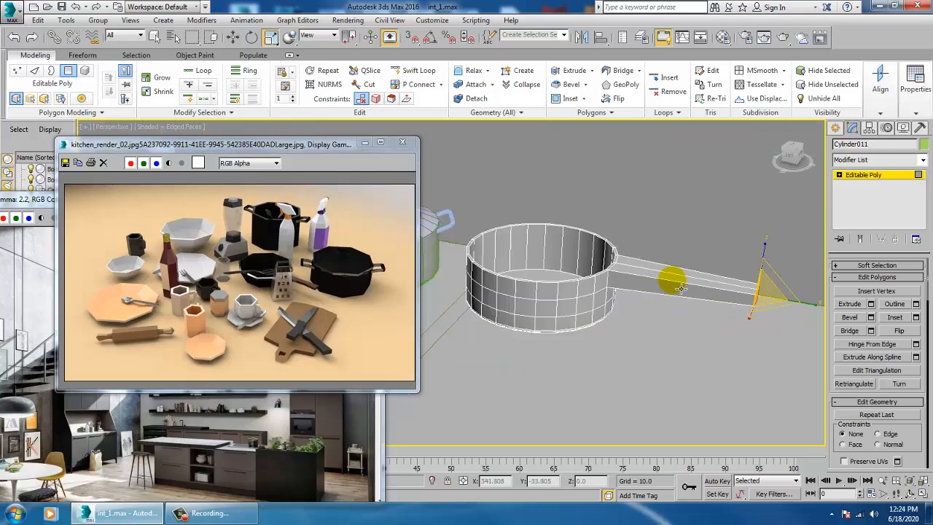
Step: Shape the pan's sides in the Front view by scaling its bottom vertices inward and bulging its middle vertex rings outward
mouse_move(673, 281)
middle_mouse_down()
mouse_move(687, 293)
mouse_move(665, 286)
middle_mouse_up()
middle_click_drag(669, 248, 676, 248, "alt")
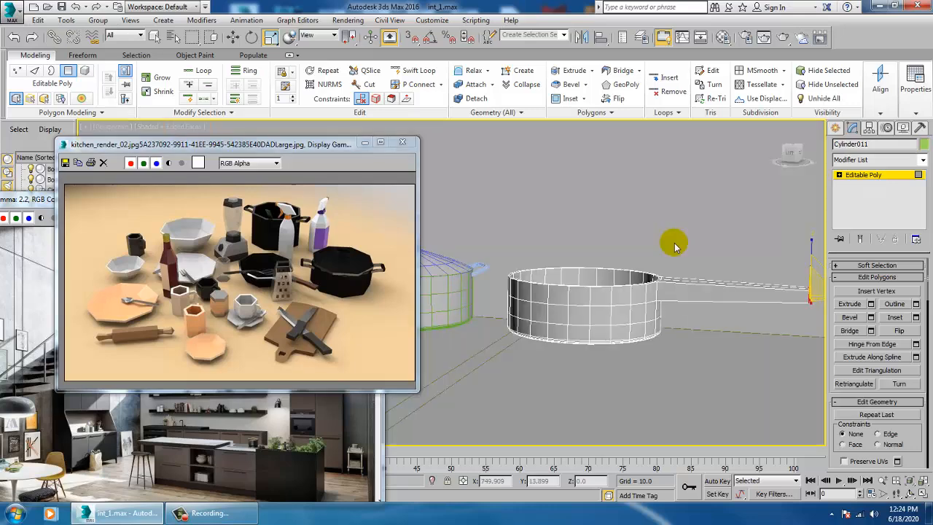
key("f")
key("z")
scroll(628, 317, "down", 8)
scroll(628, 318, "down", 4)
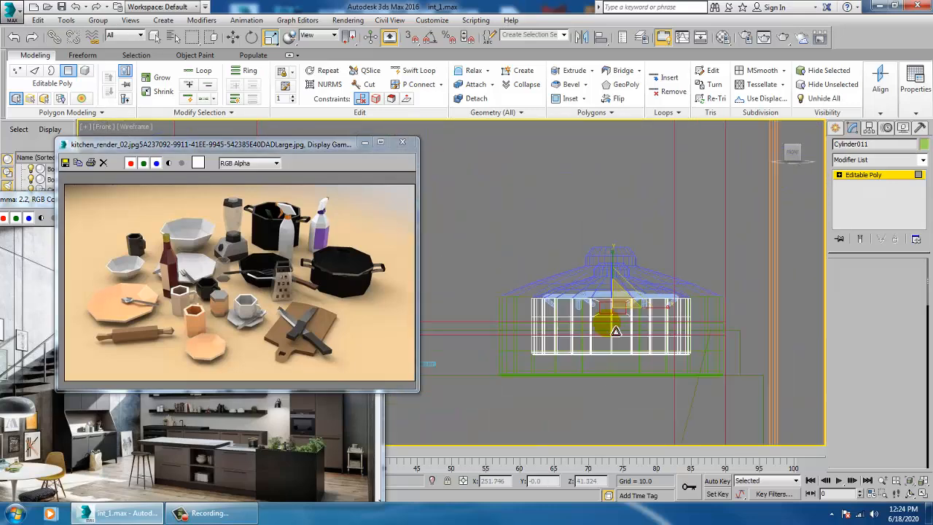
key("1")
left_click_drag(811, 398, 811, 396)
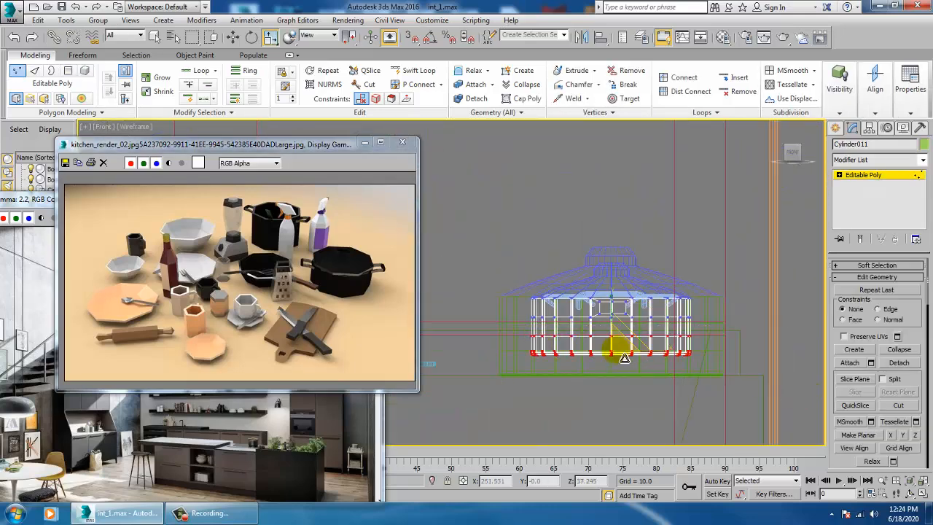
mouse_move(625, 357)
left_mouse_down()
mouse_move(632, 363)
mouse_move(609, 357)
left_mouse_up()
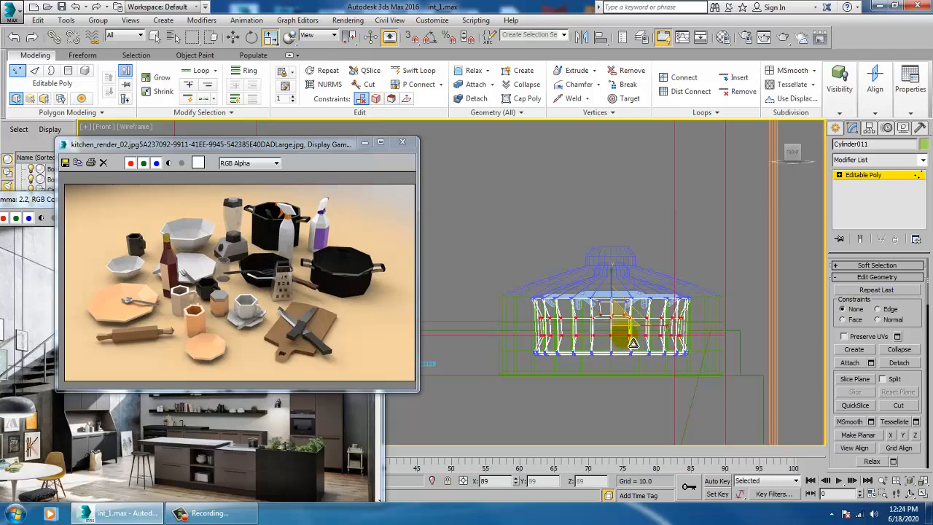
key("alt+w")
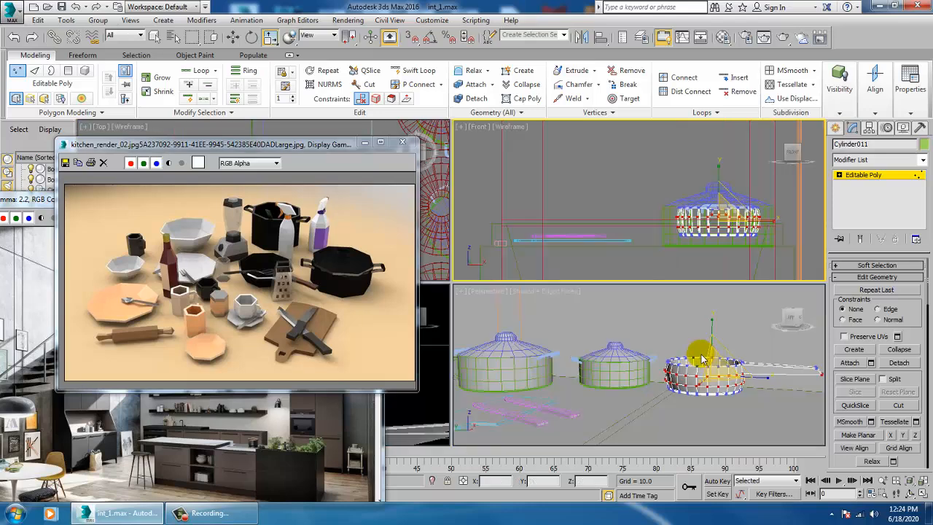
Step: Add an edge loop around the pan handle's base beside the body and scale it to about 60% along X
middle_click(703, 356)
key("alt+w")
middle_click_drag(673, 347, 620, 343, "alt")
scroll(620, 342, "down", 4)
mouse_move(620, 343)
middle_mouse_down()
mouse_move(641, 345)
mouse_move(622, 358)
mouse_move(542, 319)
mouse_move(604, 346)
middle_mouse_up()
scroll(642, 346, "up", 3)
scroll(623, 358, "up", 2)
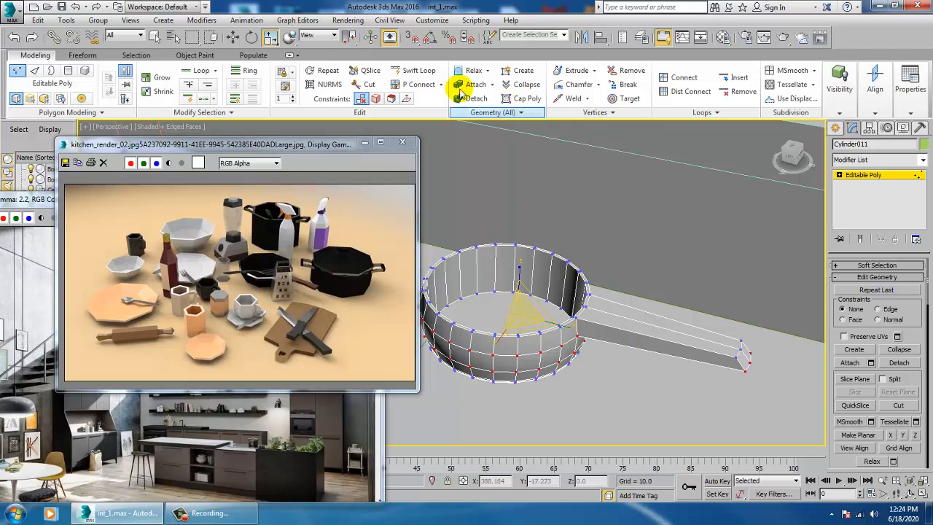
left_click(412, 70)
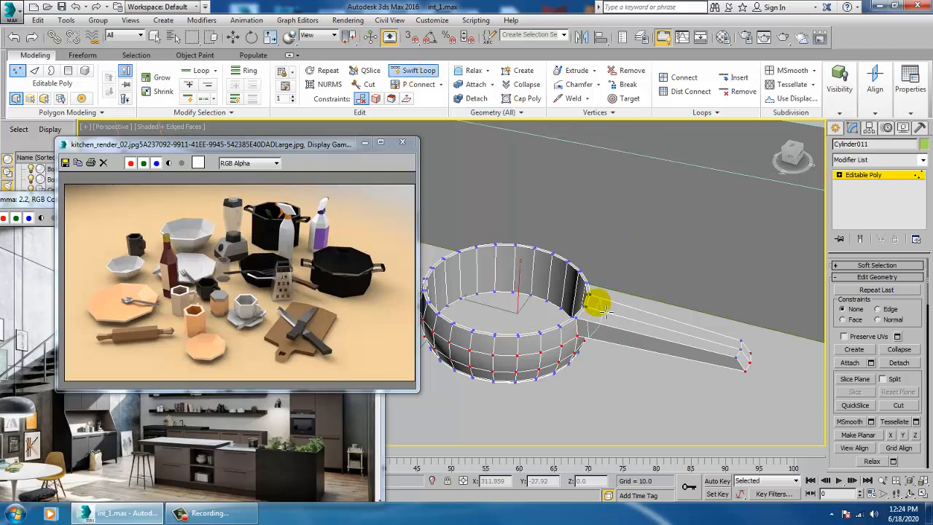
key("w")
key("r")
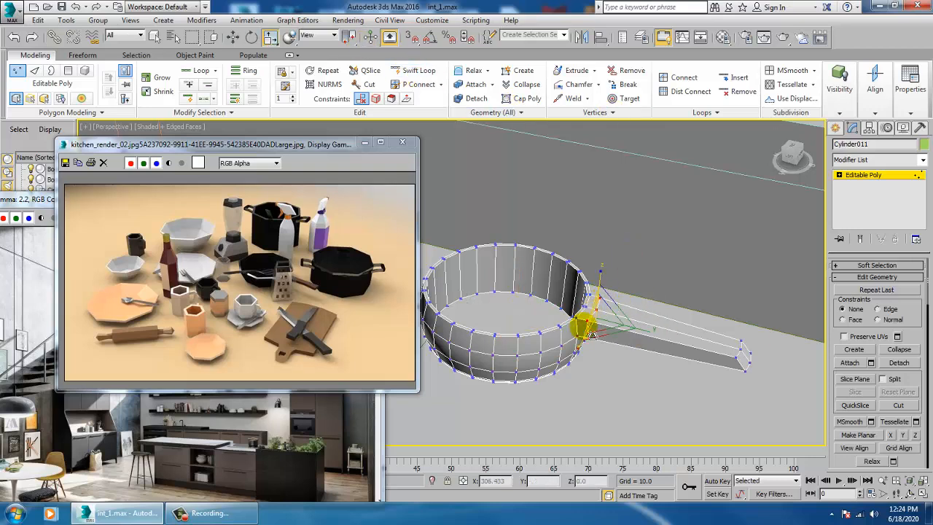
left_click_drag(585, 357, 597, 349)
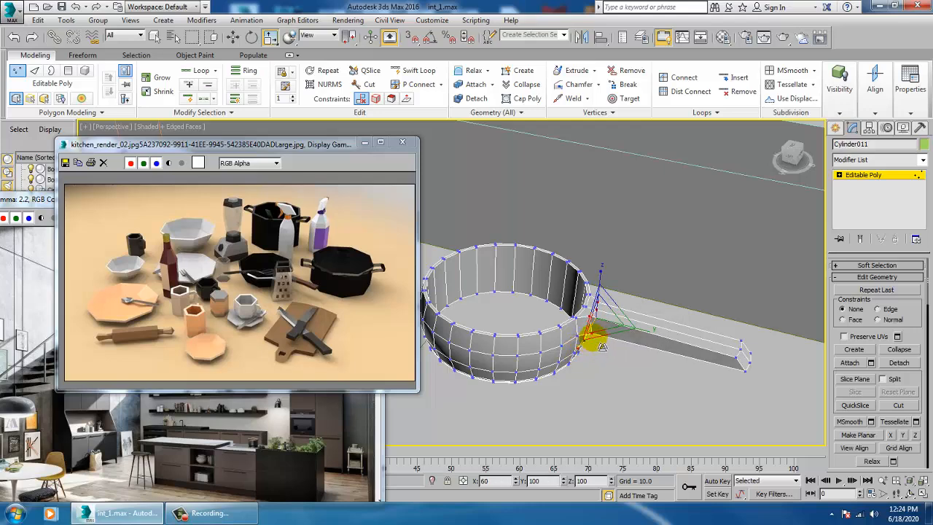
Step: Add two more edge loops across the pan handle, one nearer the body and one nearer the free end
middle_click_drag(656, 304, 704, 310, "alt")
left_click(414, 70)
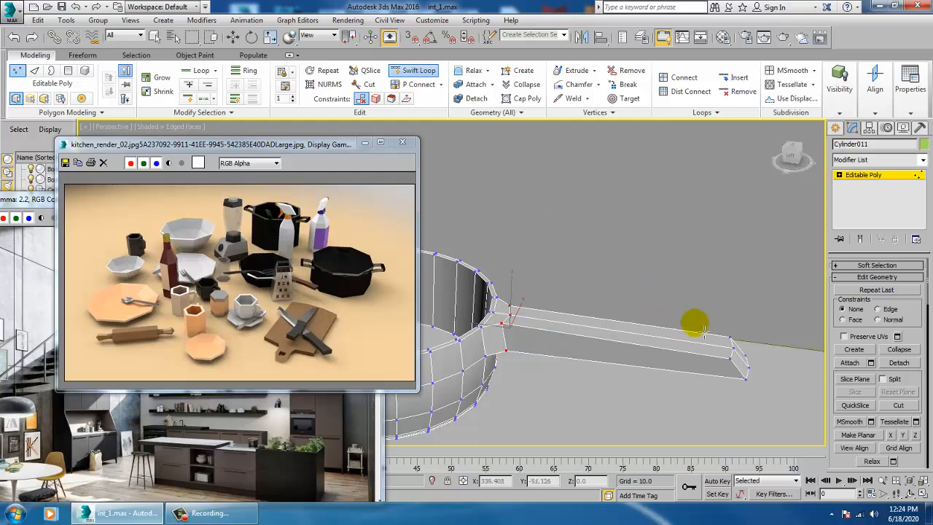
left_click(563, 340)
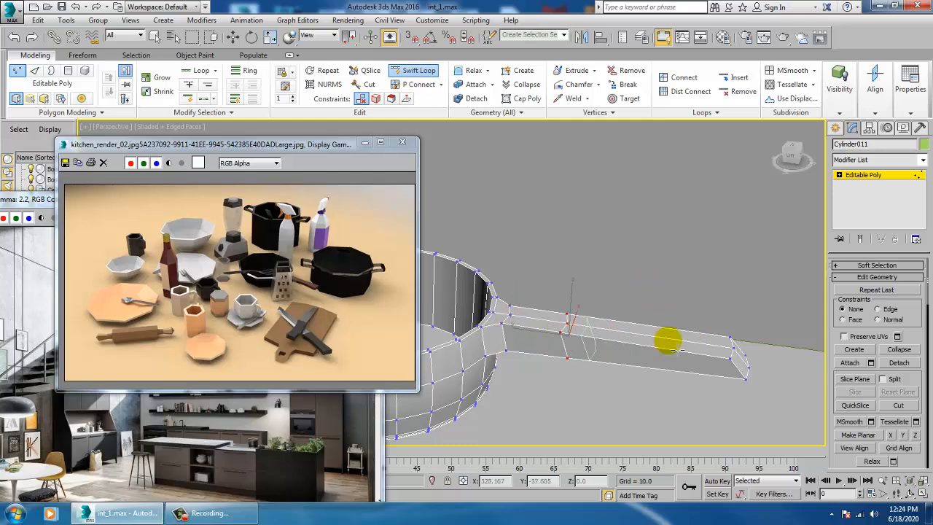
left_click(668, 349)
key("w")
key("1")
key("1")
left_click_drag(713, 304, 786, 412)
key("r")
key("e")
left_click_drag(778, 343, 843, 436)
right_click(843, 435)
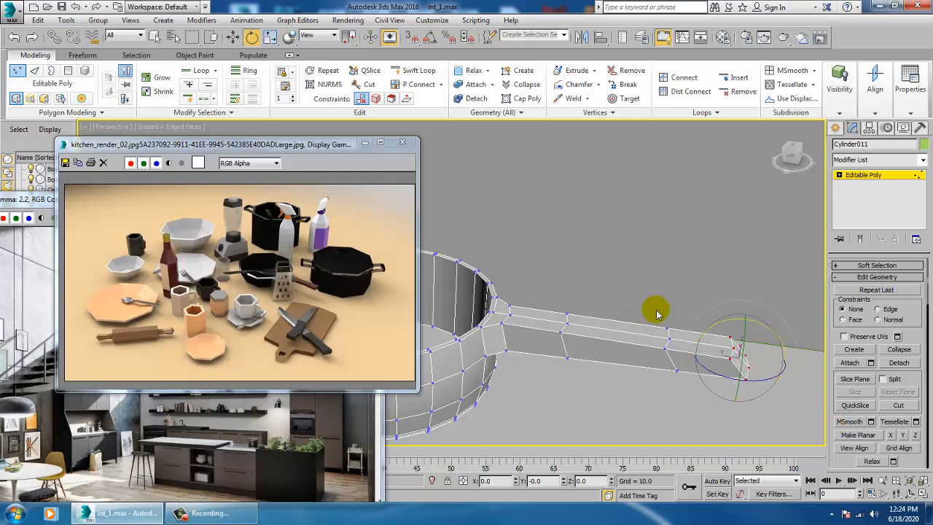
Step: Narrow the pan handle near its free end by scaling the outer edge loop's vertices inward along X, and leave vertex editing
middle_click_drag(687, 358, 646, 371, "alt")
key("w")
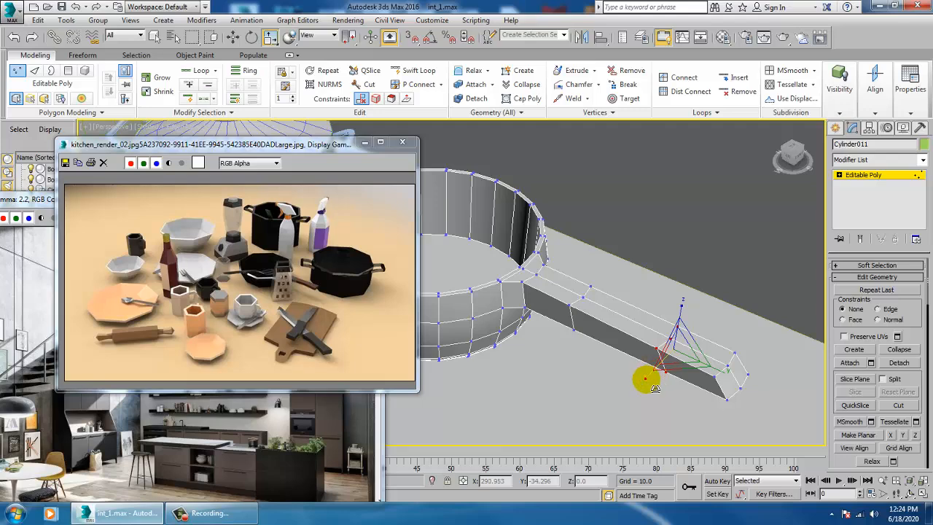
left_click_drag(645, 379, 663, 375)
scroll(695, 298, "down", 3)
middle_click_drag(669, 372, 696, 307, "alt")
scroll(695, 308, "down", 3)
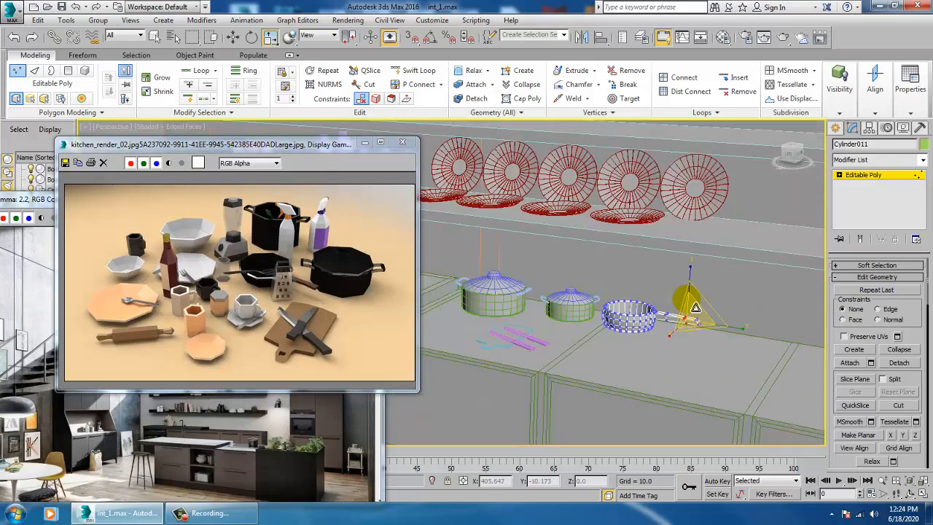
left_click(862, 177)
Step: Rotate the whole pan slightly in place on the counter beside the smaller pot
scroll(659, 285, "down", 4)
scroll(699, 343, "up", 8)
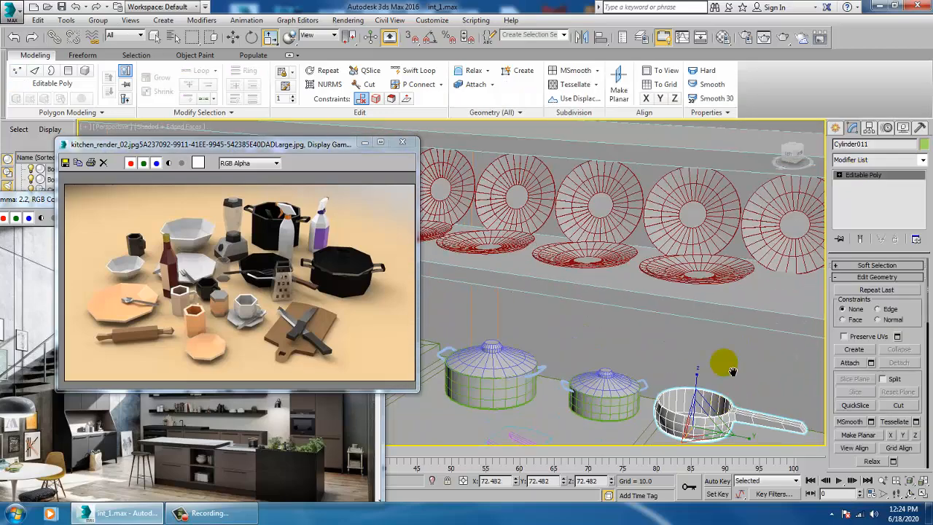
middle_click_drag(744, 403, 730, 335)
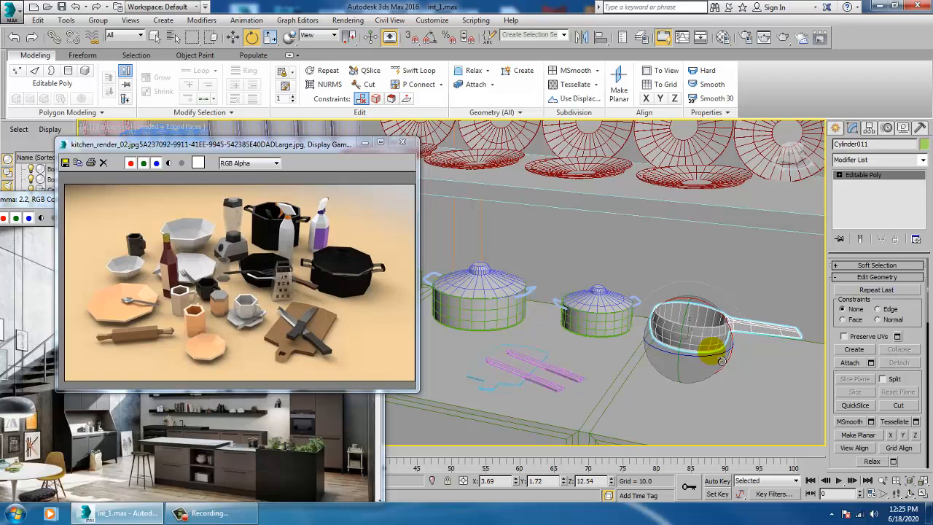
scroll(718, 363, "down", 5)
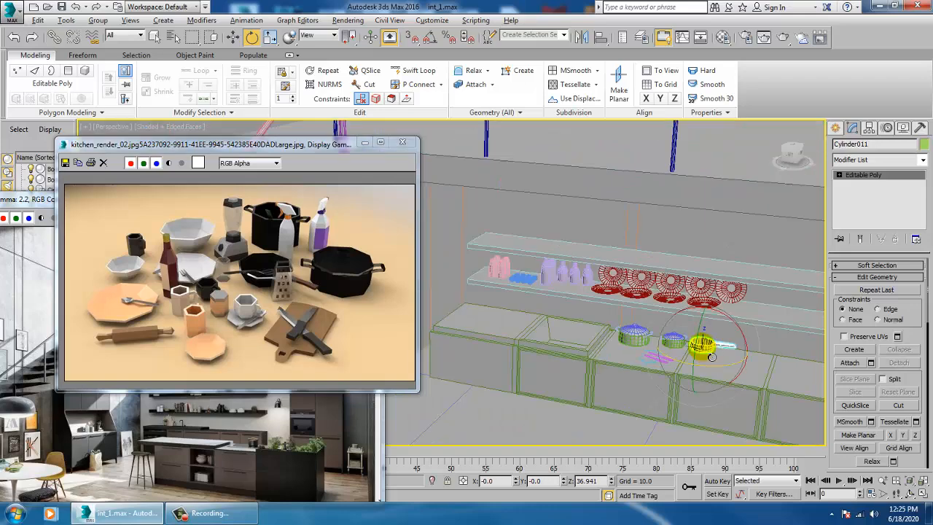
scroll(701, 341, "down", 6)
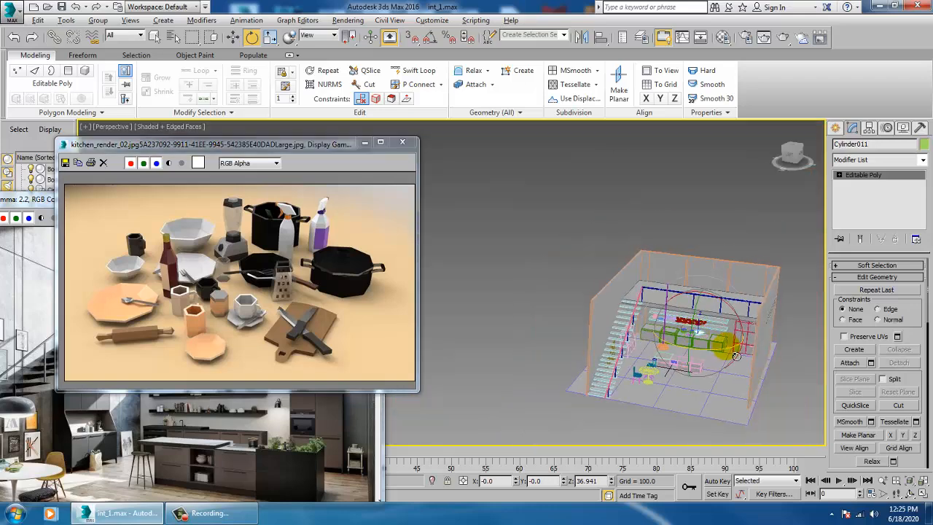
scroll(730, 350, "up", 8)
scroll(730, 351, "down", 6)
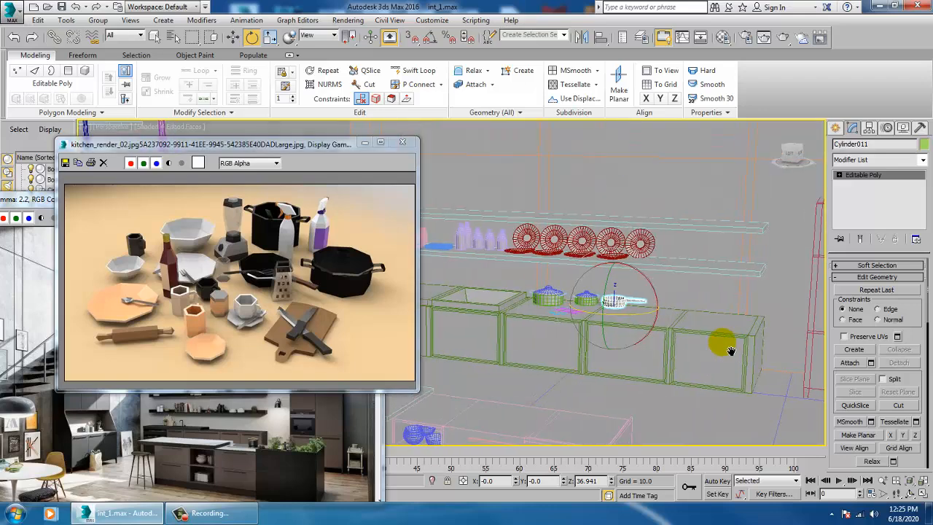